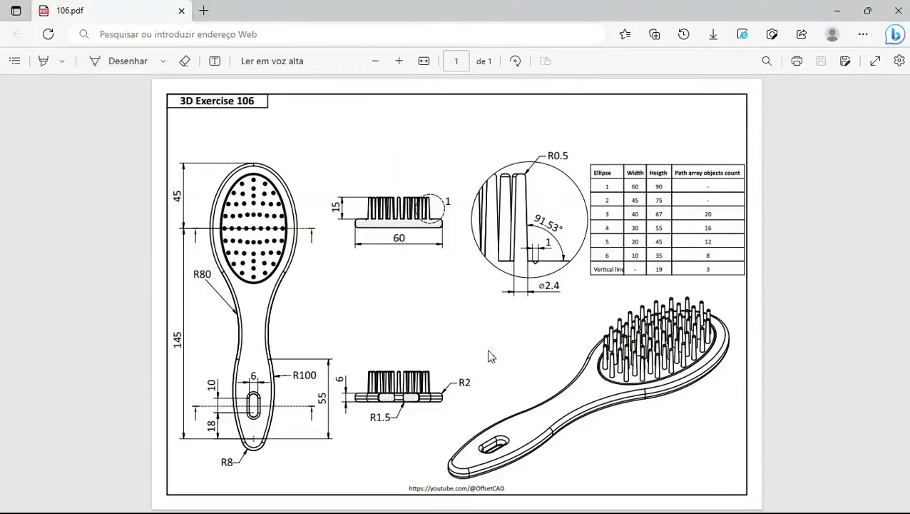
- Switch to FreeCAD, create a new document and activate the Part Design workbench
key("alt+Tab")
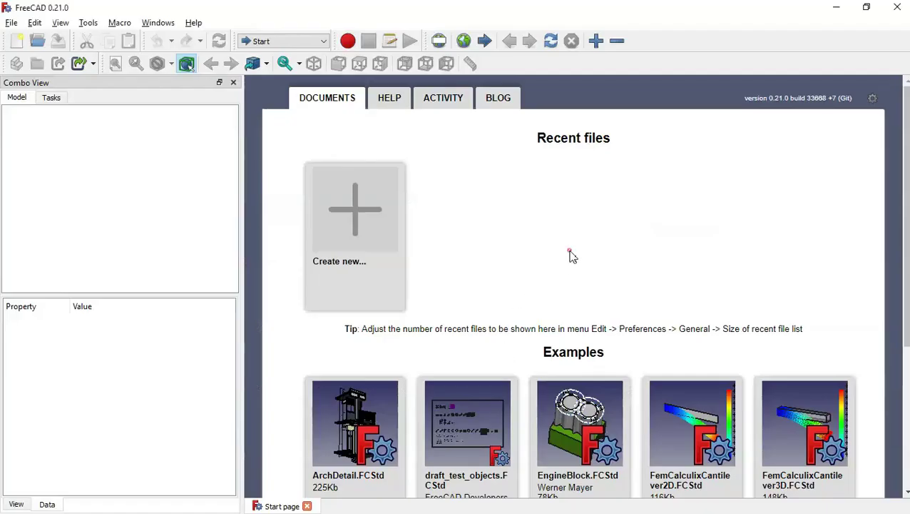
left_click(355, 241)
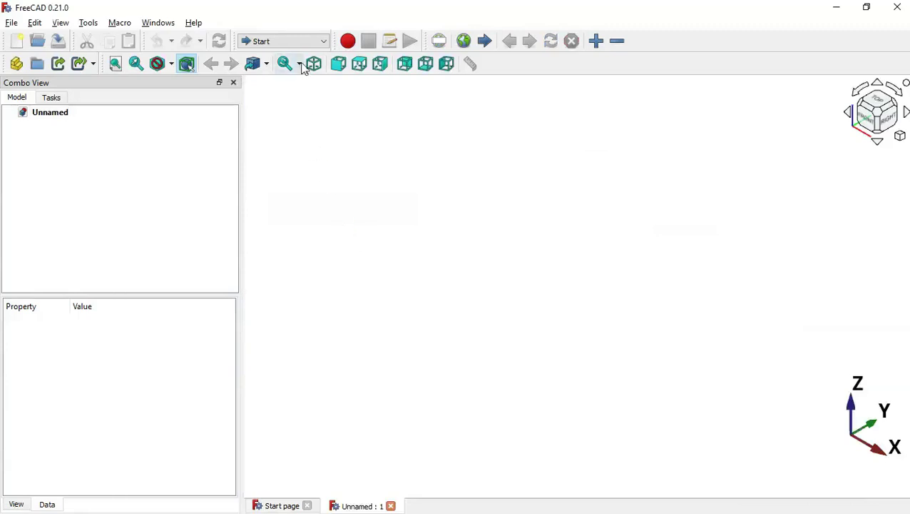
left_click(301, 41)
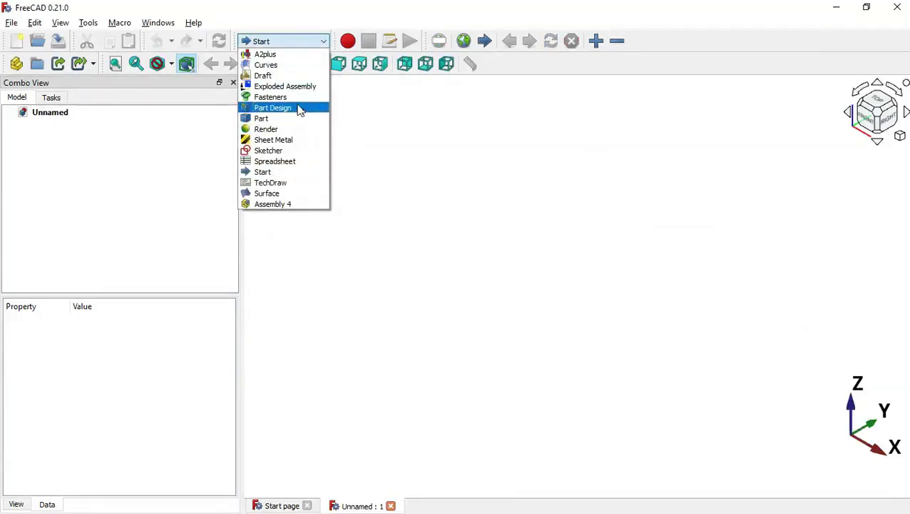
left_click(300, 109)
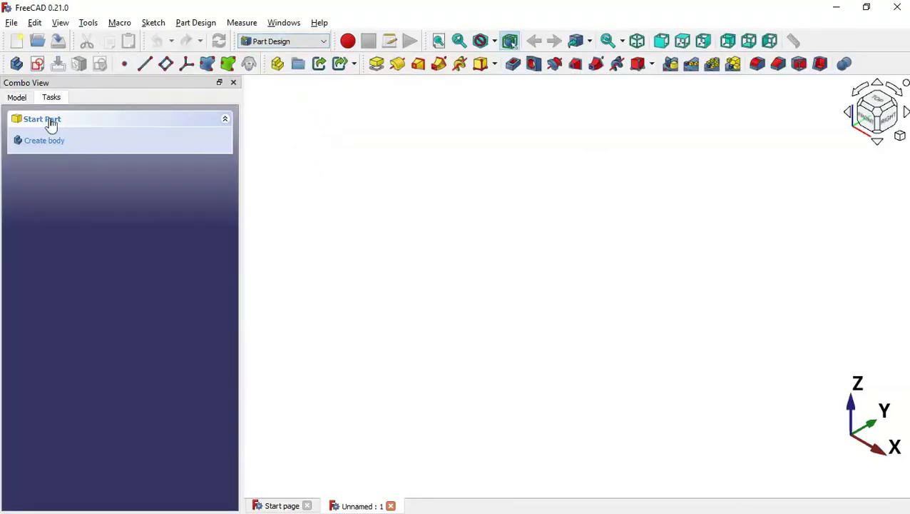
- Start a new sketch on the XY-plane
left_click(39, 64)
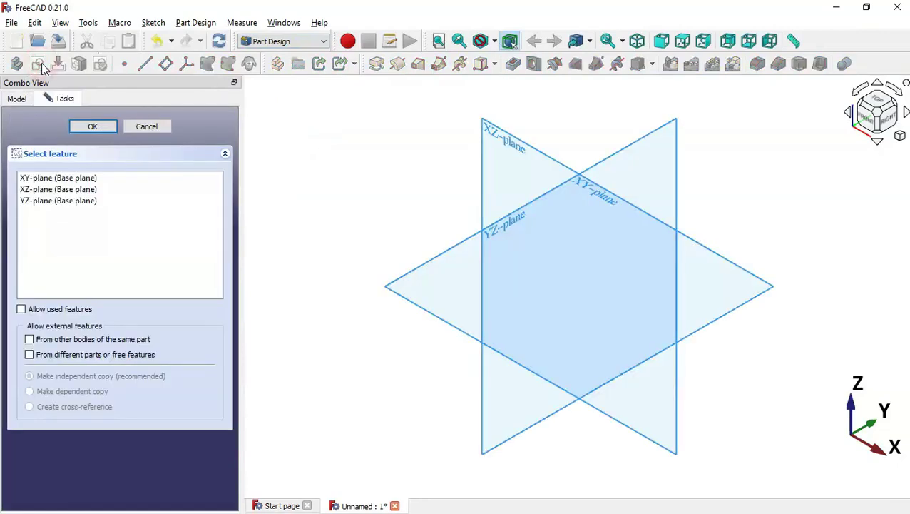
left_click(699, 244)
scroll(528, 368, "down", 3)
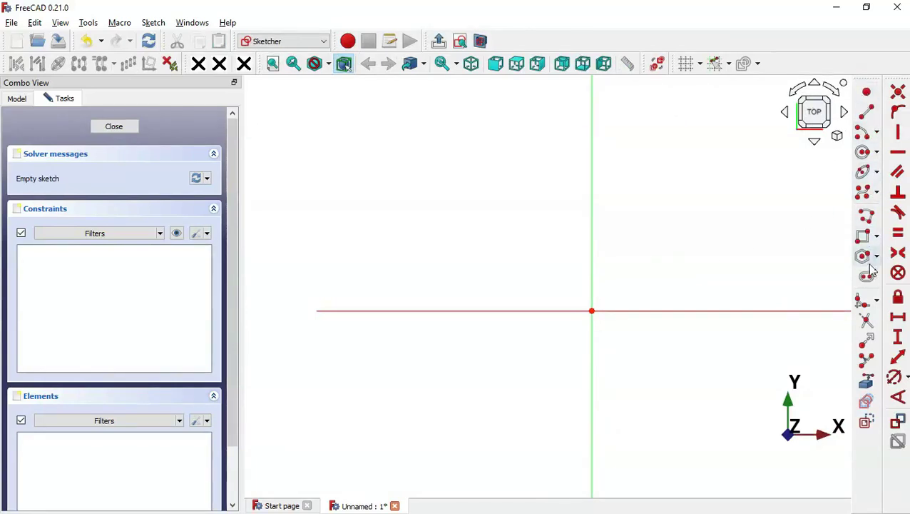
- Sketch an elongated ellipse by centre, major radius and point, centred on the origin with its long axis tilted toward the upper right
left_click(875, 177)
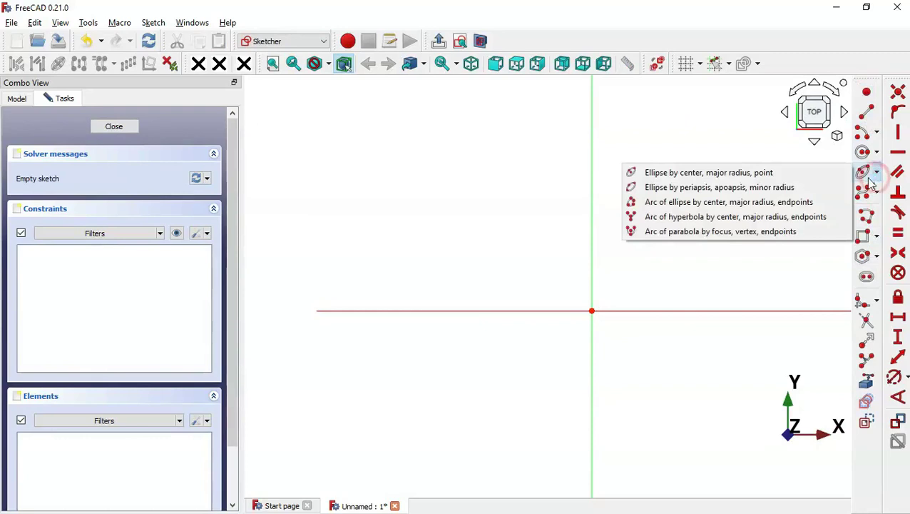
left_click(695, 174)
scroll(515, 225, "down", 1)
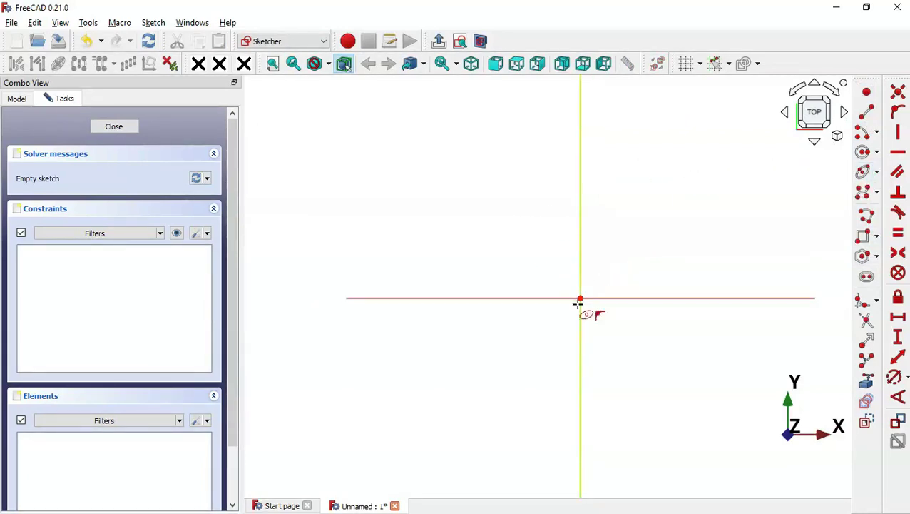
key("alt+Tab")
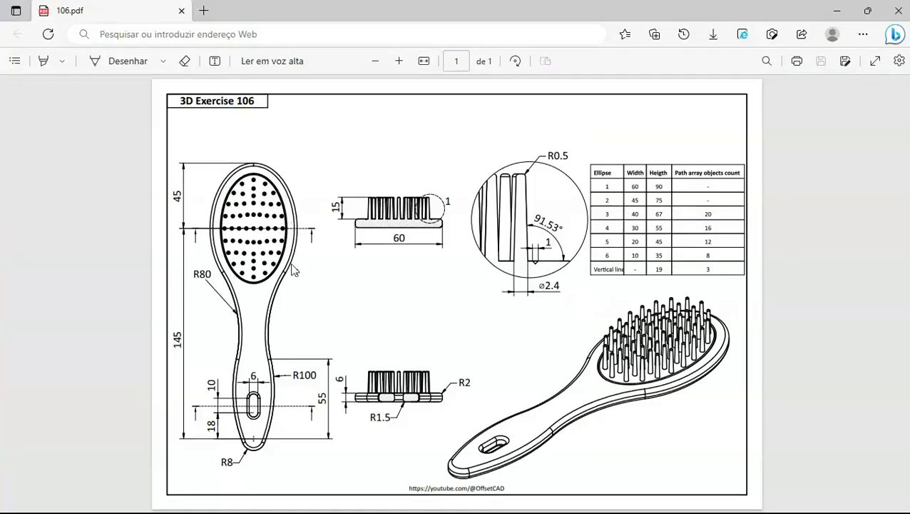
key("alt+Tab")
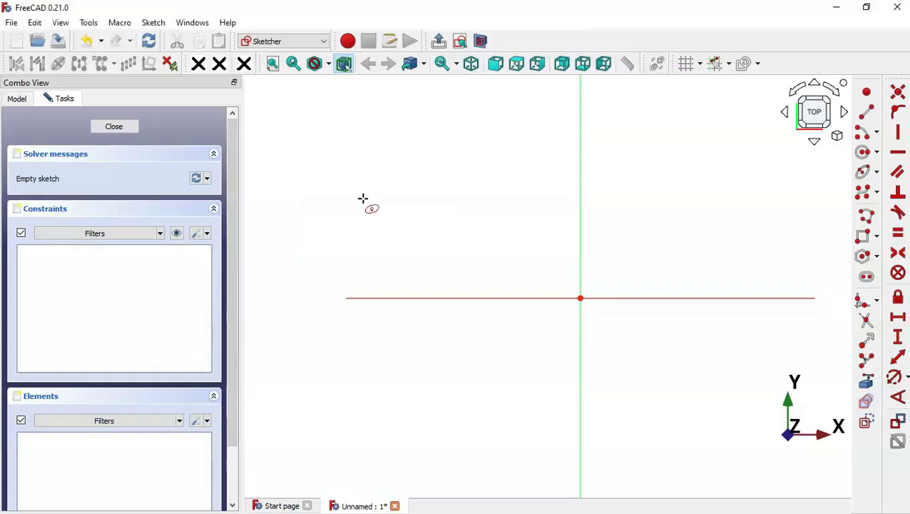
key("g")
key("e")
key("e")
left_click(581, 298)
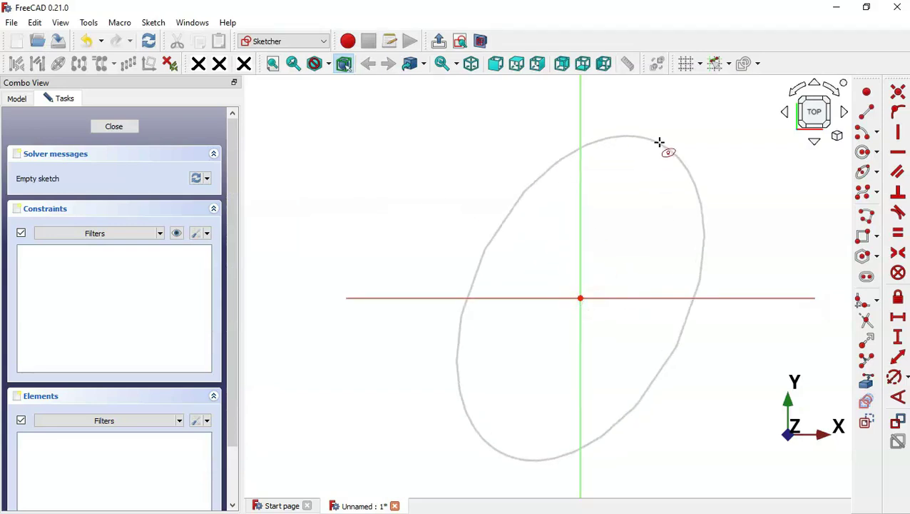
left_click(659, 138)
left_click(702, 165)
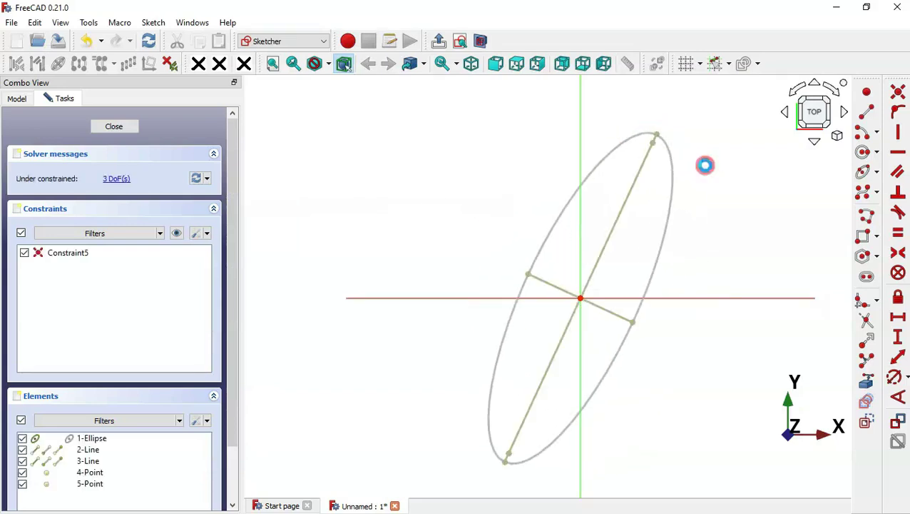
- Constrain the ellipse's major axis to be vertical
left_click(901, 133)
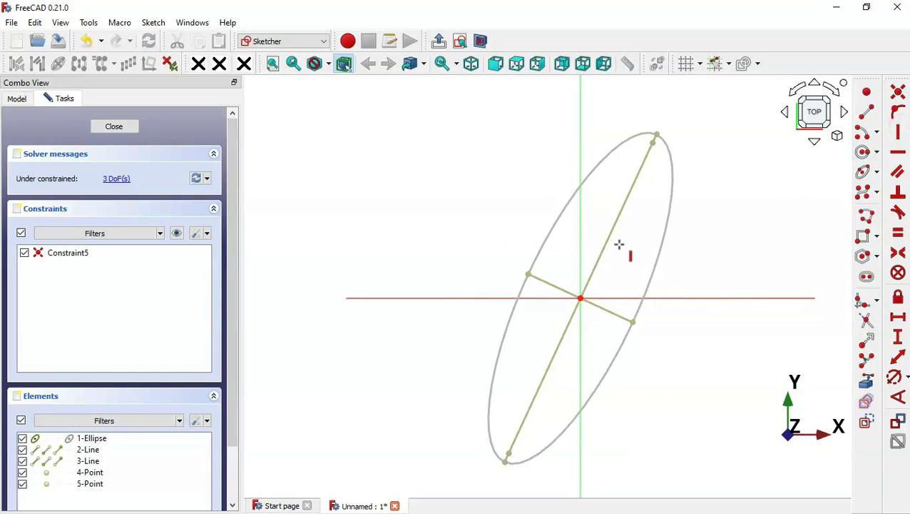
right_click(623, 219)
key("v")
left_click(620, 213)
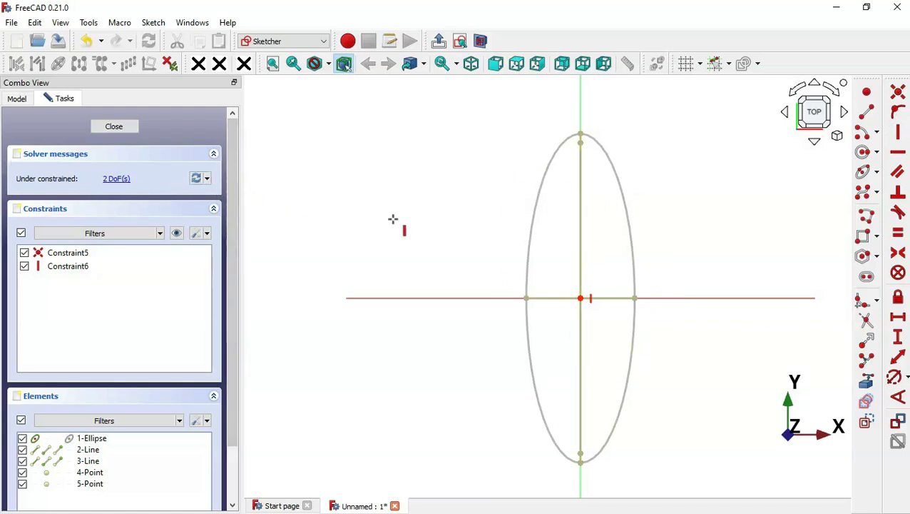
- Check ellipse 1 in the 106.pdf table and dimension the ellipse's minor axis to 60 mm, naming the constraint Width
key("alt+Tab")
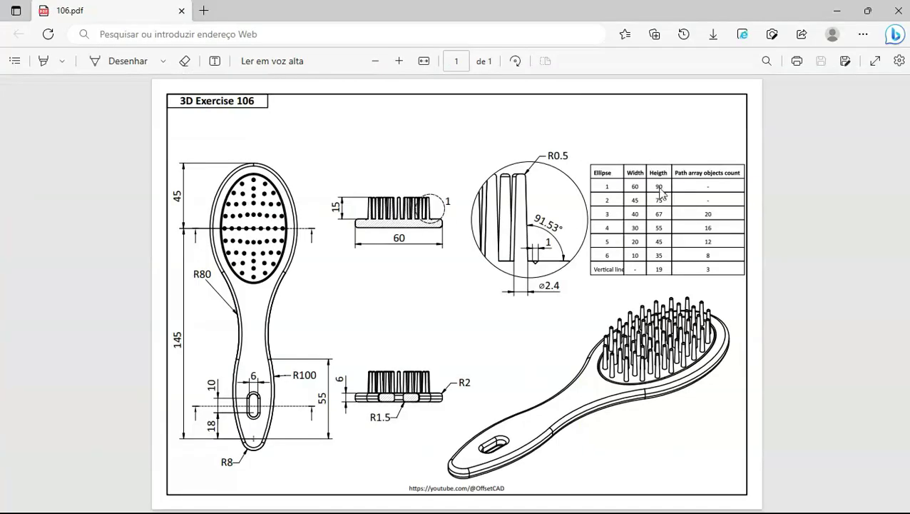
scroll(631, 137, "up", 2, "ctrl")
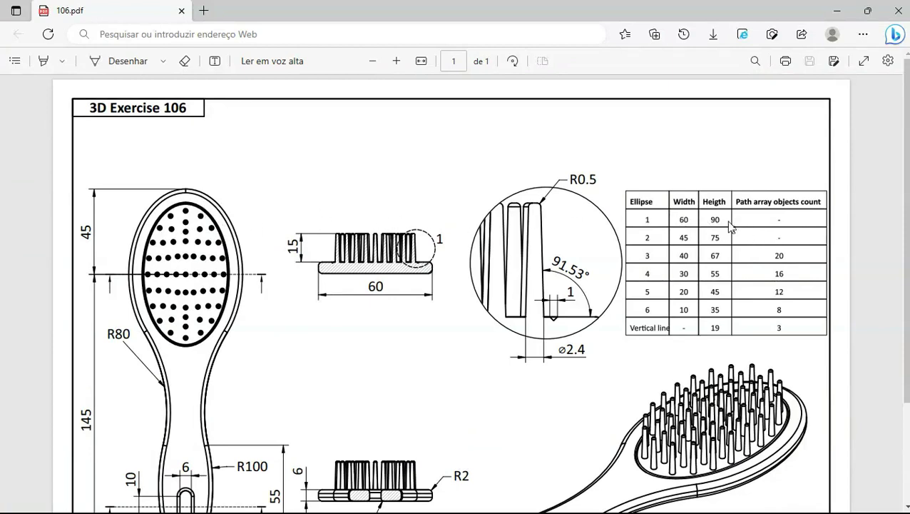
key("alt+Tab")
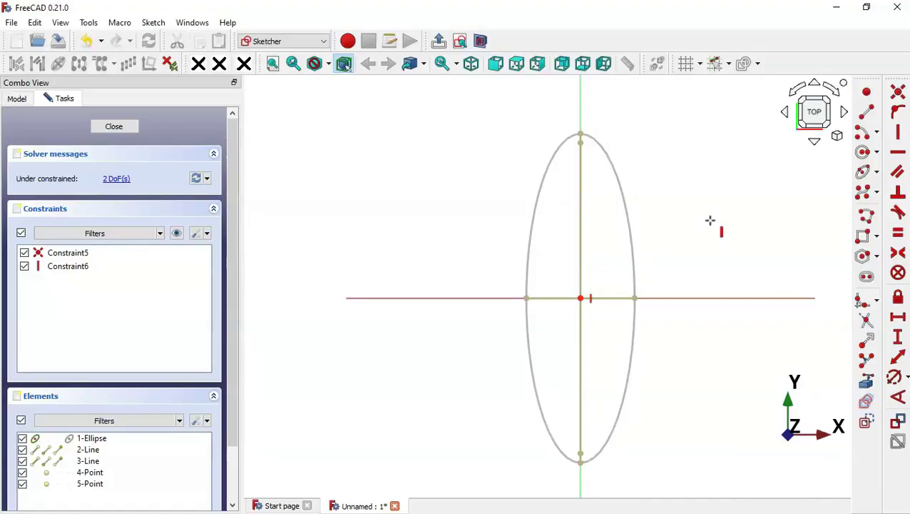
left_click(900, 359)
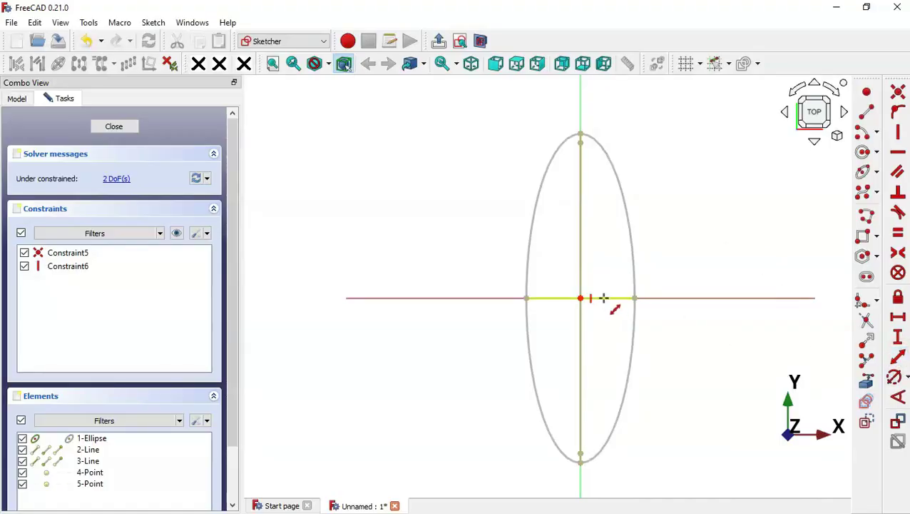
left_click(603, 298)
left_click_drag(680, 296, 673, 147)
triple_click(695, 163)
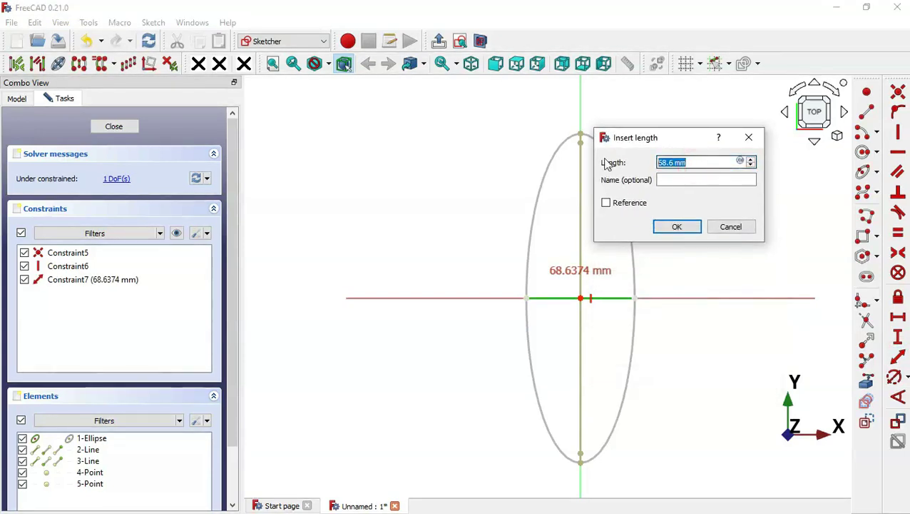
type("60")
left_click(666, 180)
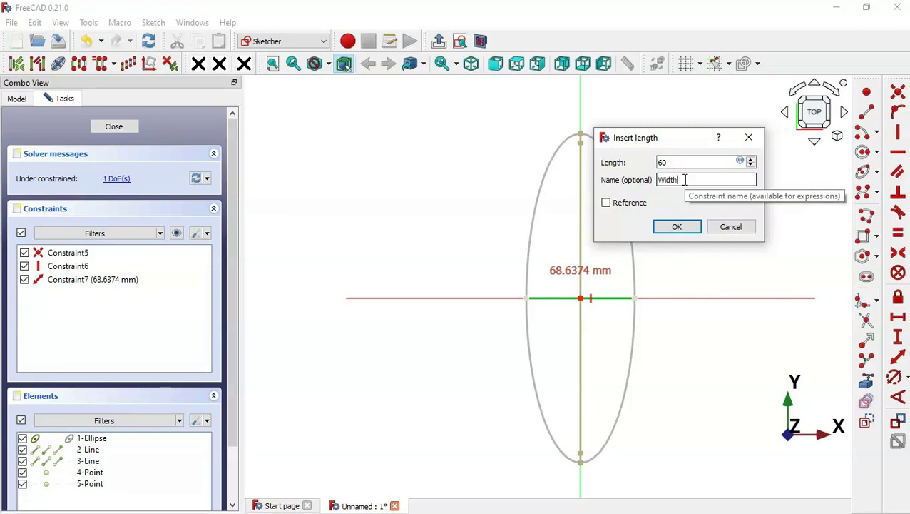
key("Return")
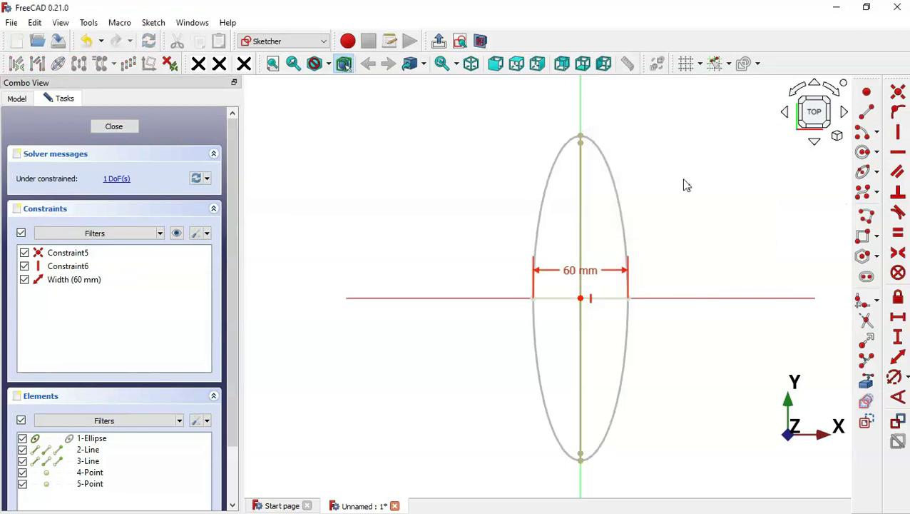
- Dimension the ellipse's major axis to 90 mm as given in the drawing's table, naming the constraint Height
left_click(582, 223)
left_click_drag(668, 212, 687, 168)
type("9")
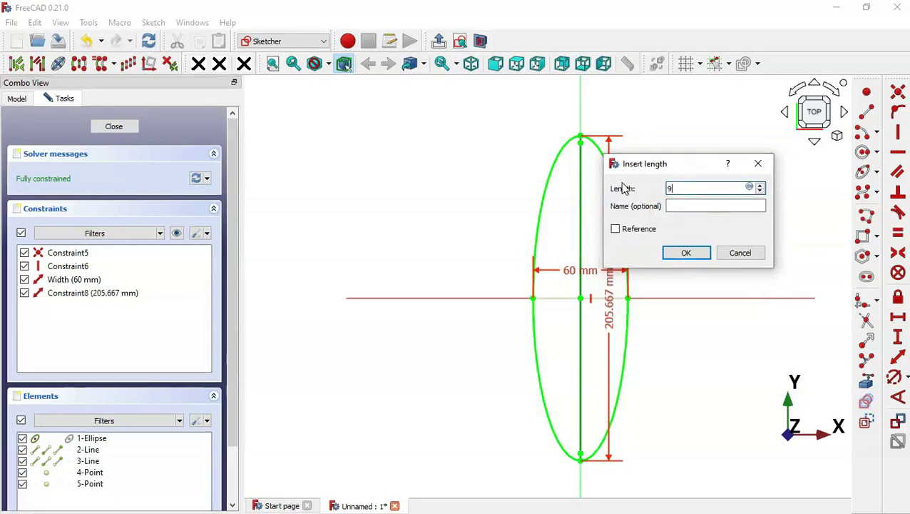
key("alt+Tab")
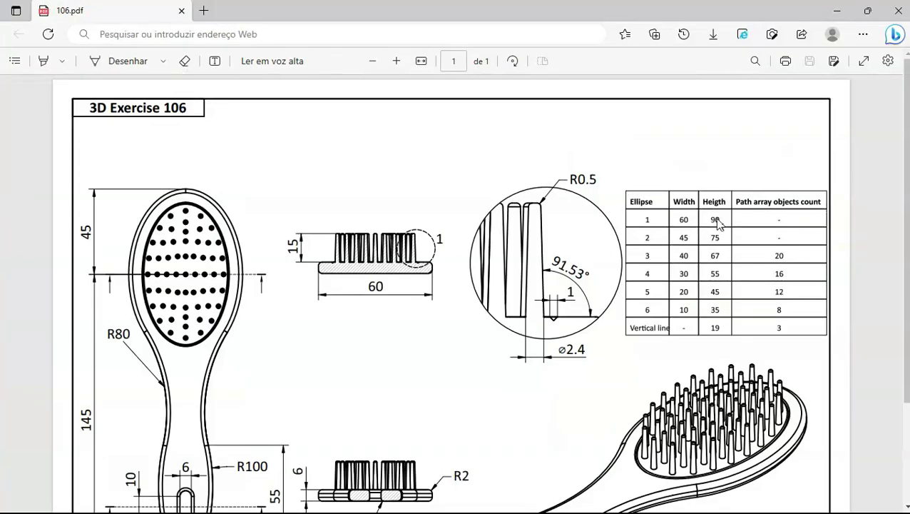
key("alt+Tab")
left_click(674, 206)
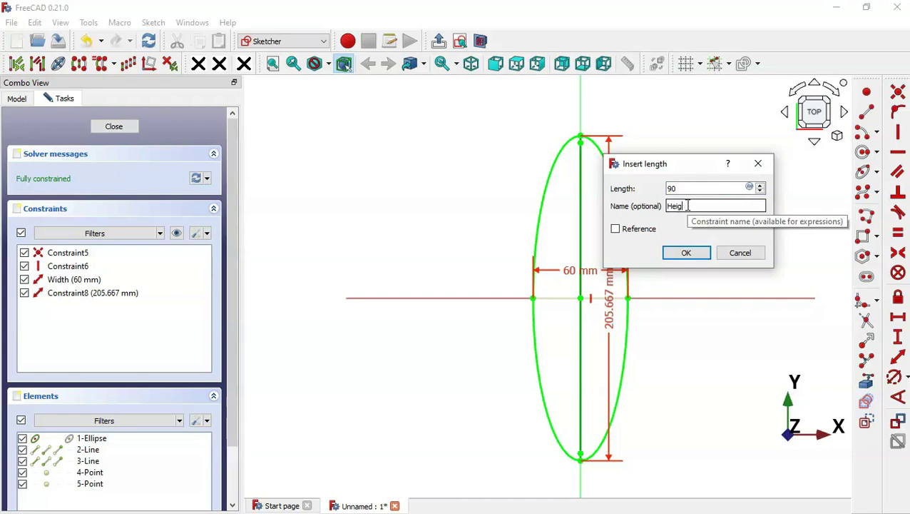
key("Return")
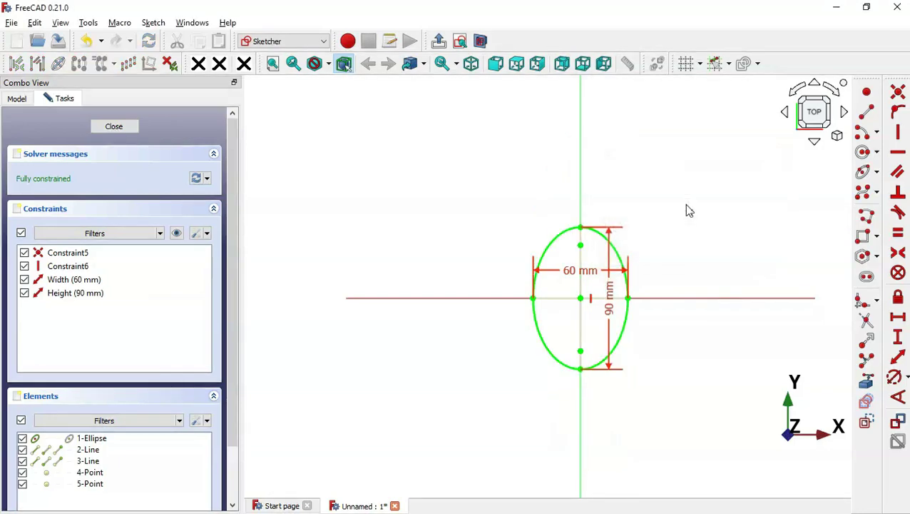
- Leave the sketch and pad the ellipse 6 mm in the reversed direction, taking the thickness from the 106.pdf drawing
left_click(439, 41)
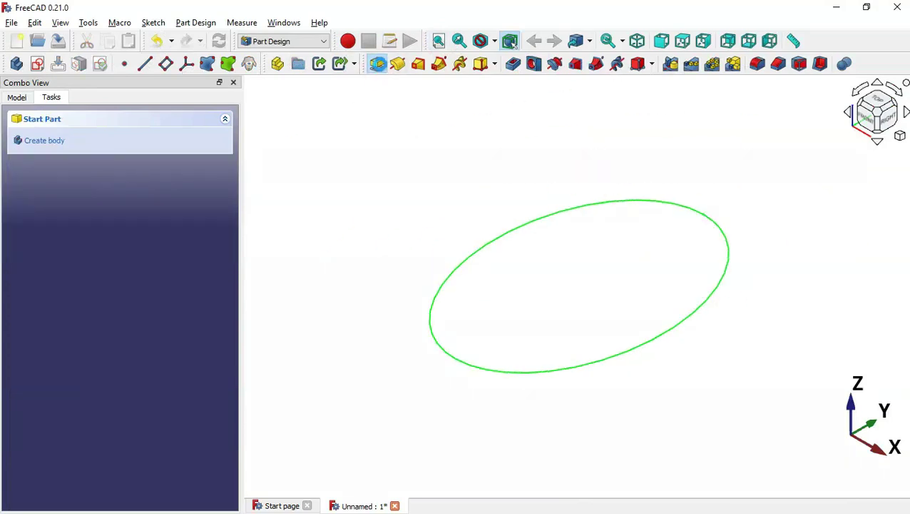
left_click(377, 64)
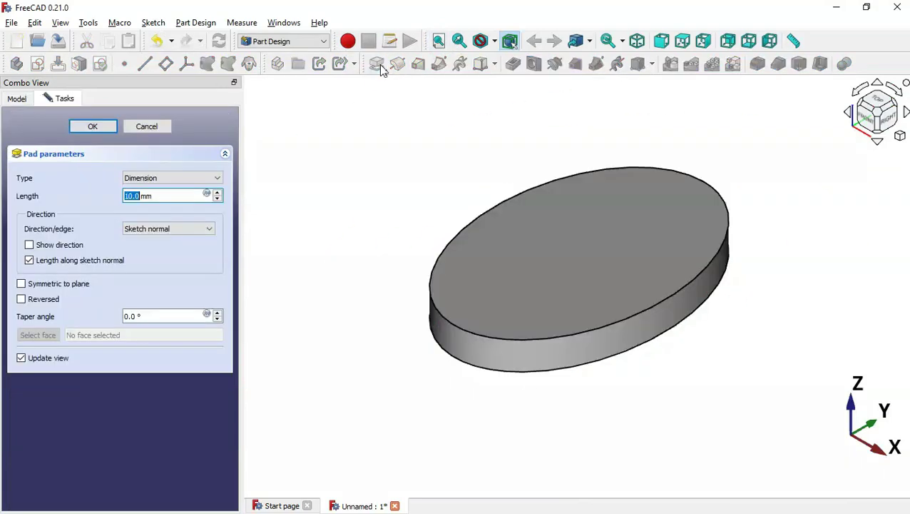
left_click(43, 301)
left_click(173, 197)
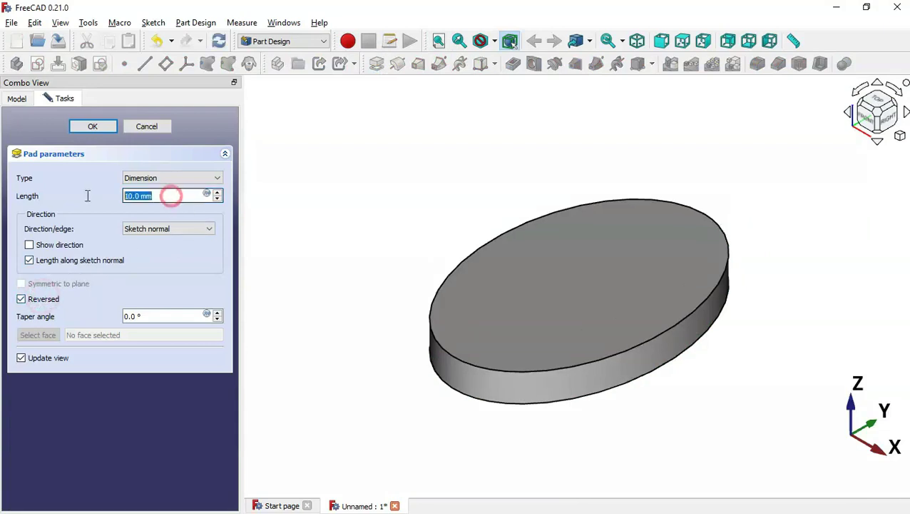
key("alt+Tab")
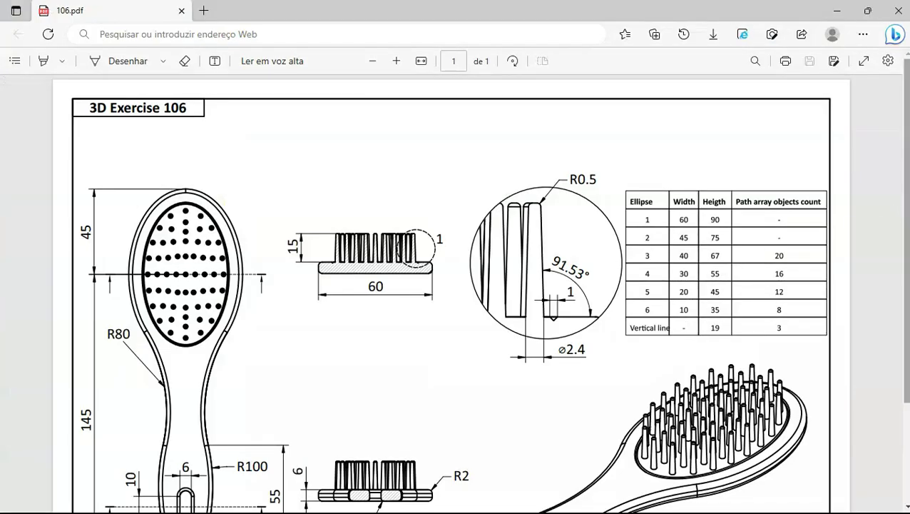
scroll(909, 187, "down", 2)
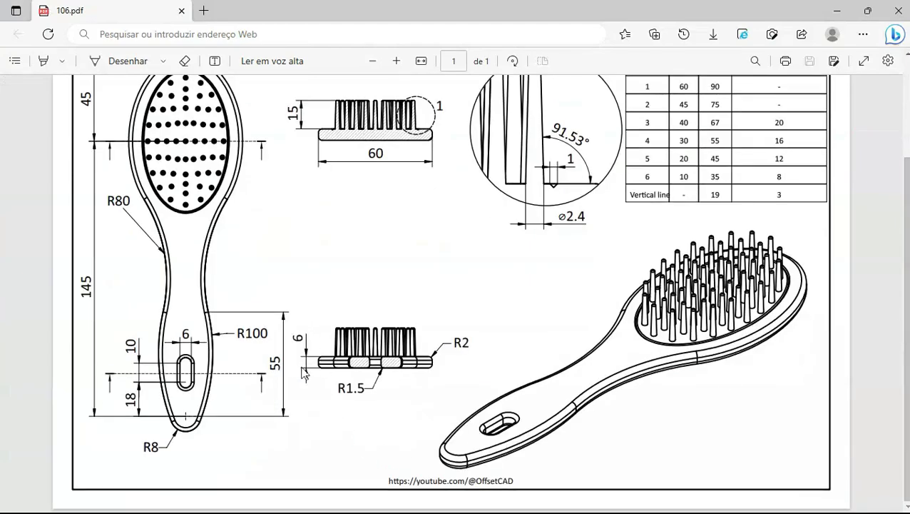
key("alt+Tab")
type("6")
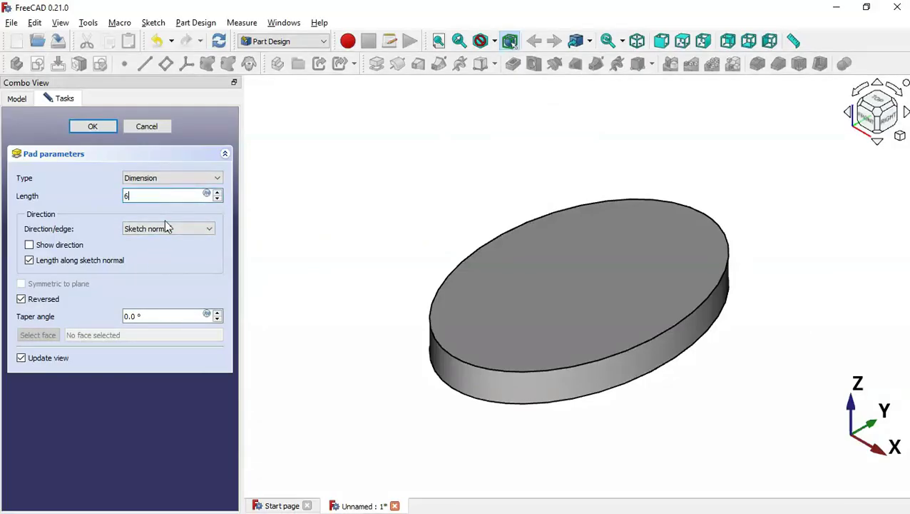
left_click(96, 128)
left_click(525, 171)
left_click(415, 190)
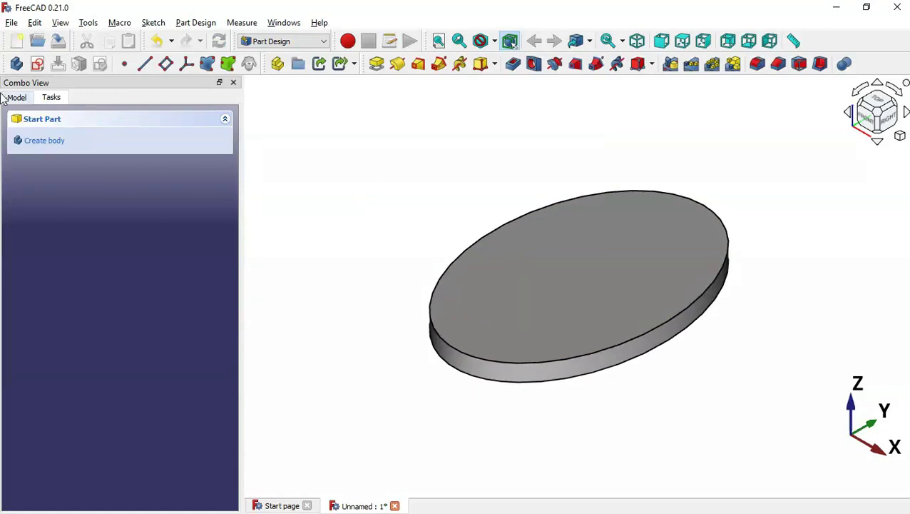
- Start another sketch on the XY-plane, at the top face of the elliptical pad
left_click(37, 64)
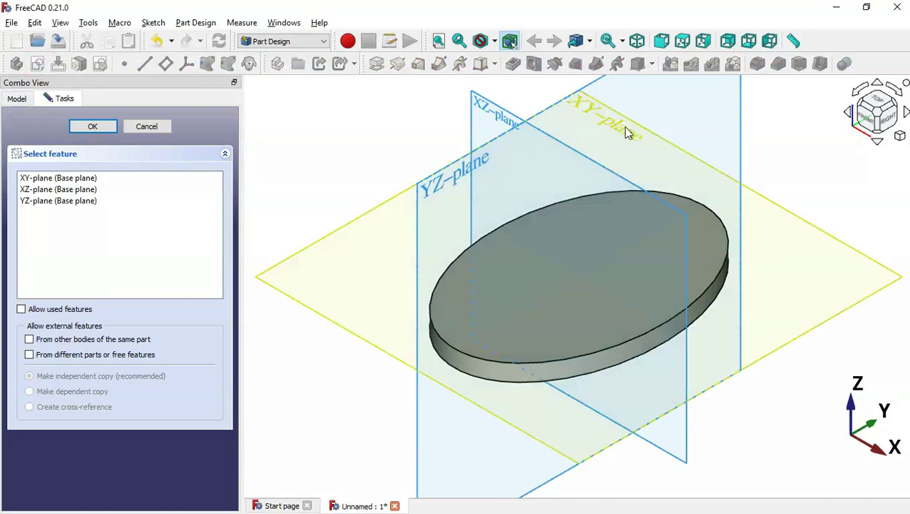
left_click(626, 132)
scroll(569, 138, "down", 5)
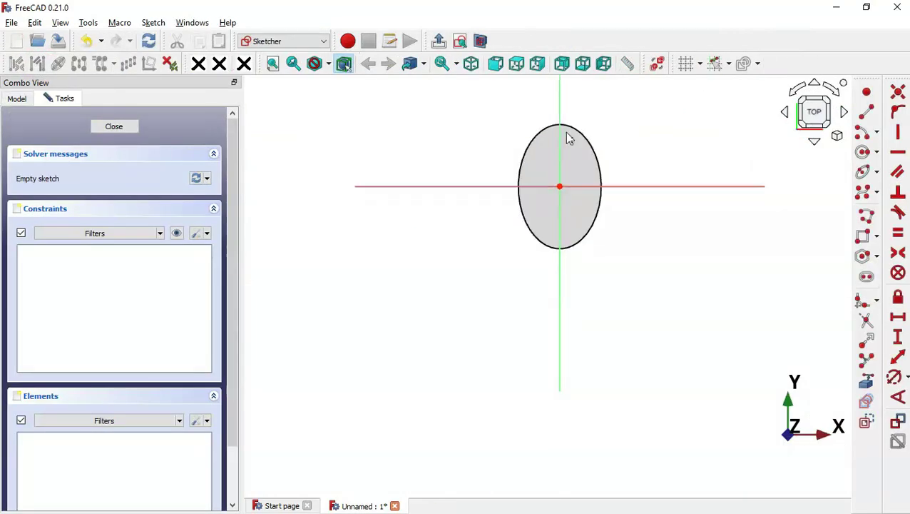
scroll(617, 157, "up", 3)
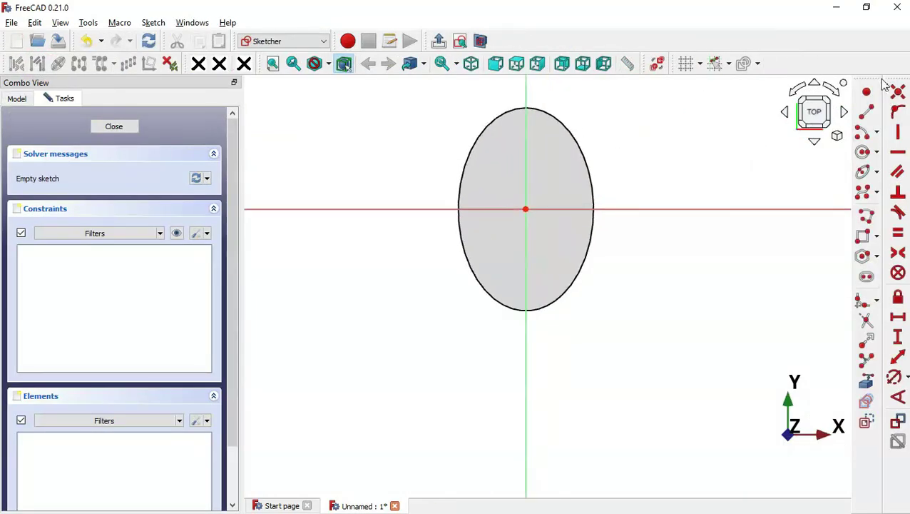
- Project the pad's elliptical edge into the sketch as external geometry and check the handle outline in 106.pdf
left_click(872, 383)
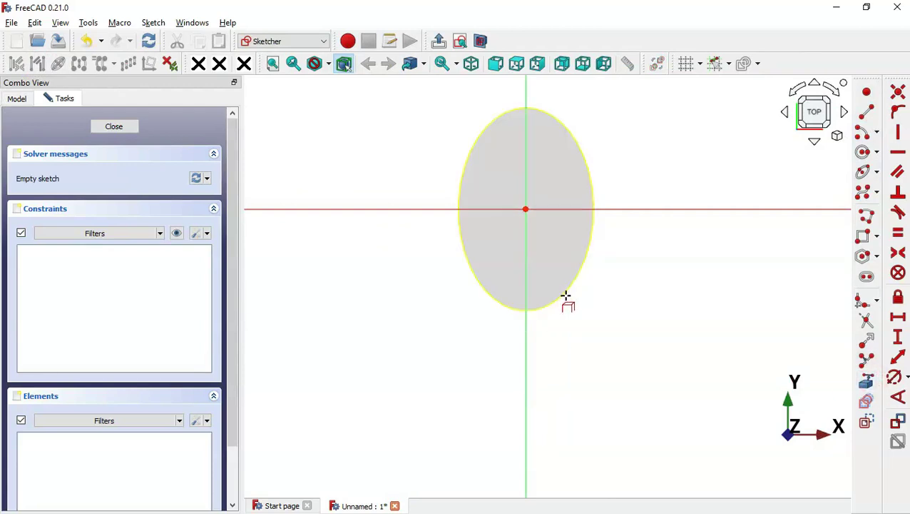
left_click(566, 295)
scroll(491, 205, "down", 1)
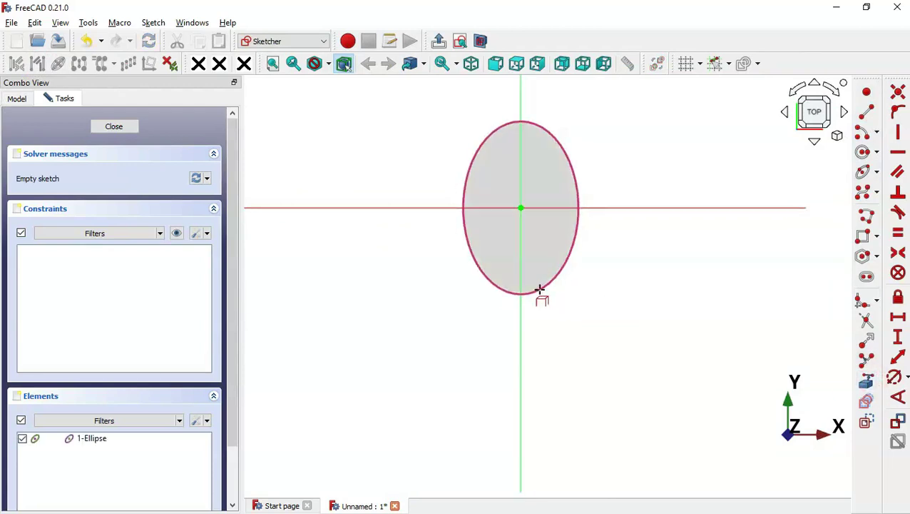
key("alt+Tab")
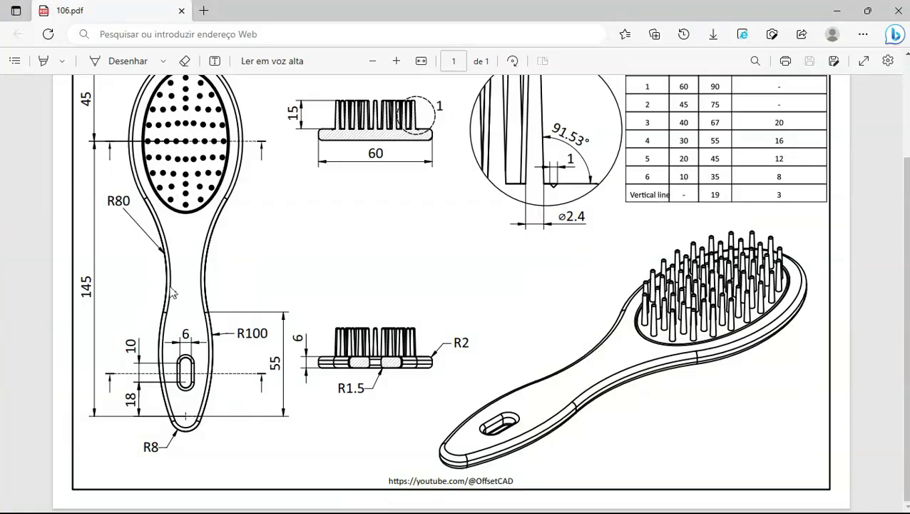
key("alt+Tab")
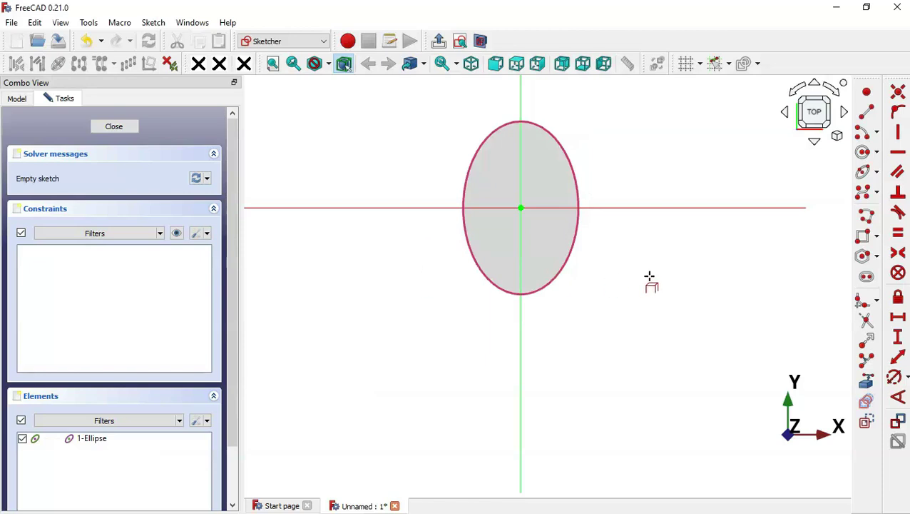
- Draw two connected arcs for the handle's right side, an inward-curving neck from the ellipse and an outward-bulging grip below it
left_click(865, 132)
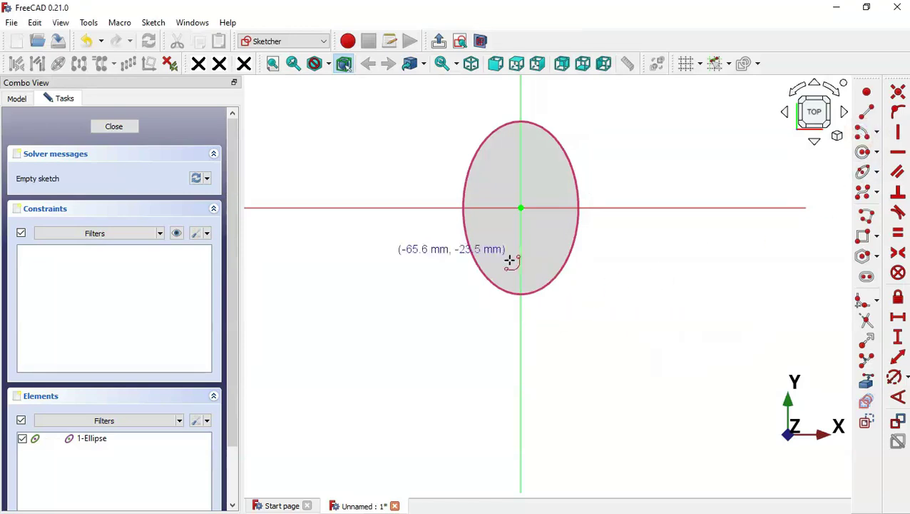
left_click(663, 321)
left_click(565, 275)
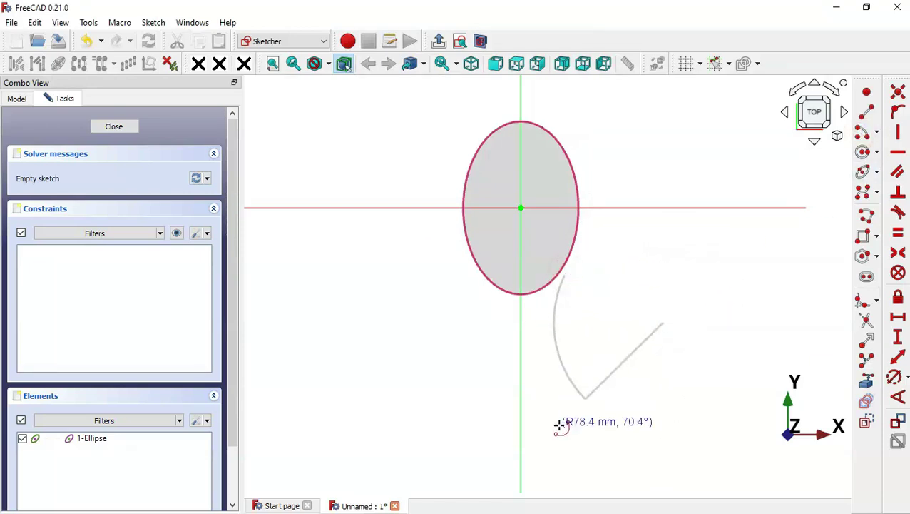
left_click(542, 368)
scroll(450, 300, "down", 3)
left_click(457, 377)
left_click(518, 335)
left_click(510, 430)
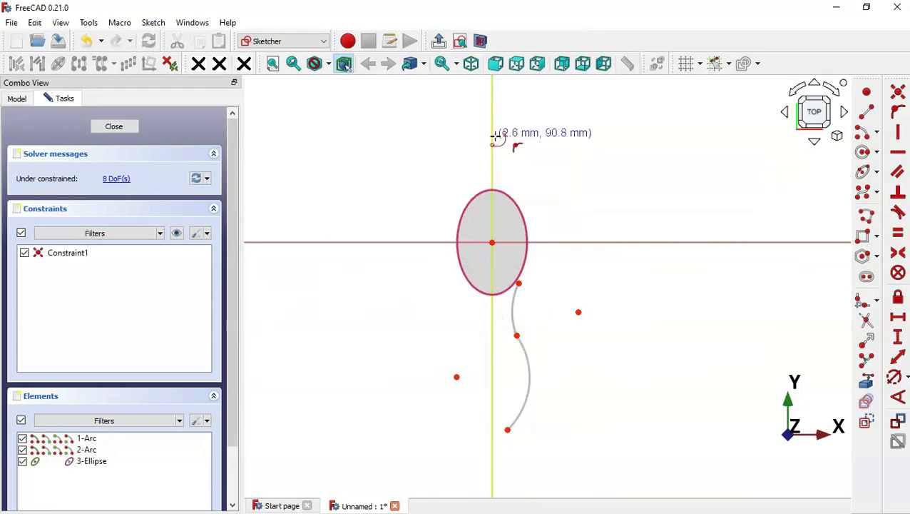
- Draw the handle's rounded end as an arc centred on the vertical axis, starting at the grip arc's lower endpoint
scroll(536, 122, "down", 2)
scroll(555, 298, "up", 2)
left_click(458, 351)
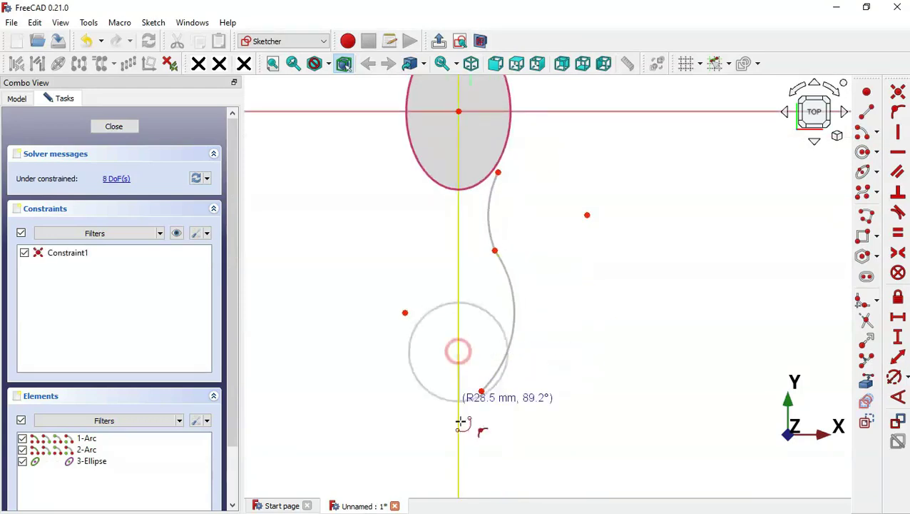
left_click(481, 391)
left_click(428, 387)
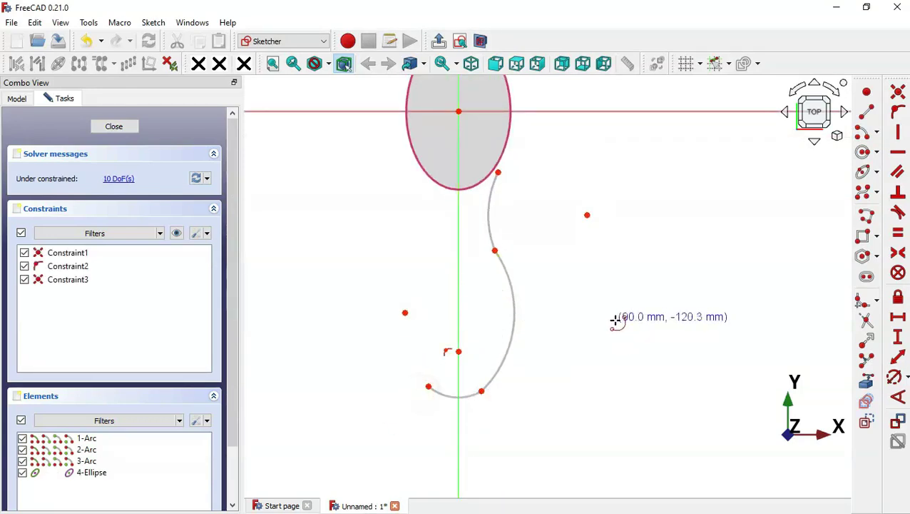
right_click(569, 242)
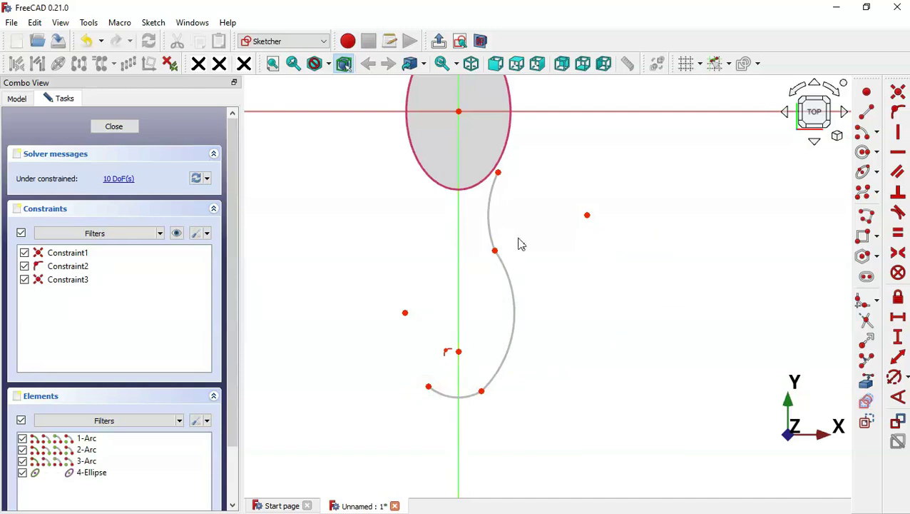
- Make the neck arc tangent to the ellipse, the grip arc tangent to the neck, and the end arc tangent to the grip
left_click(501, 178)
left_click(504, 153)
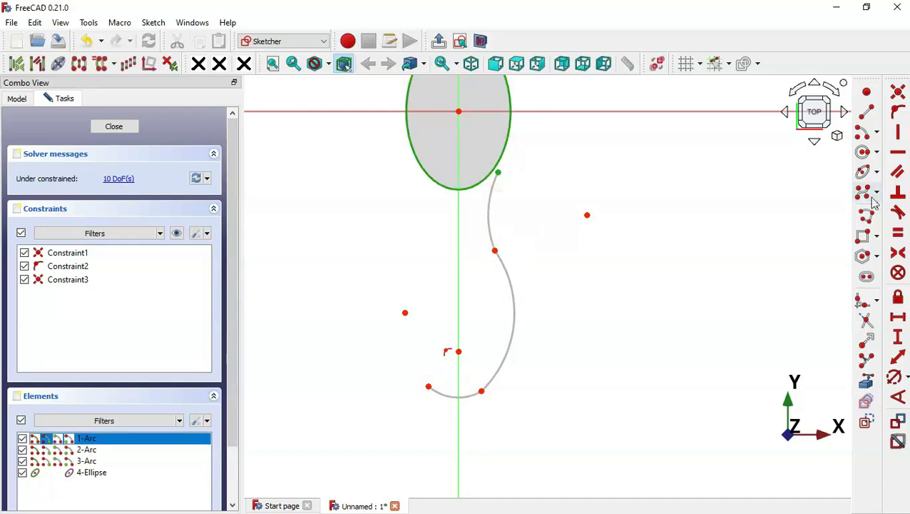
left_click(899, 212)
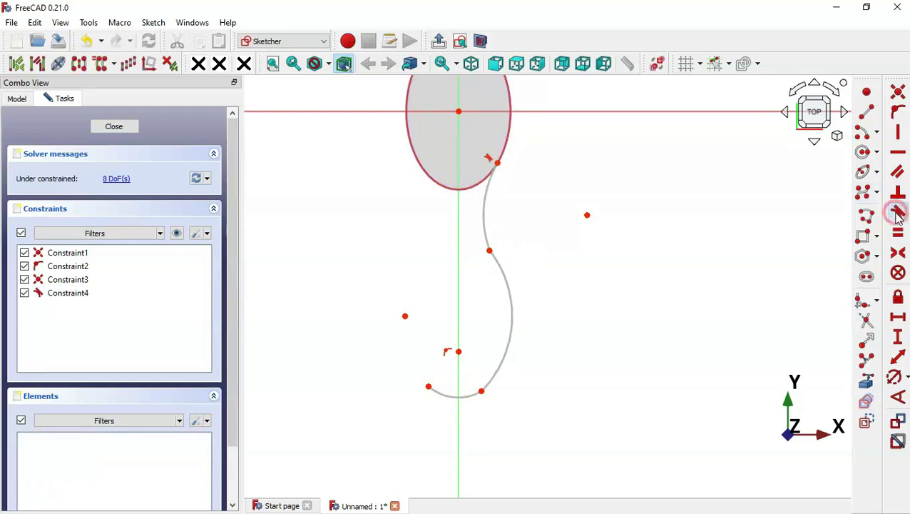
left_click(490, 250)
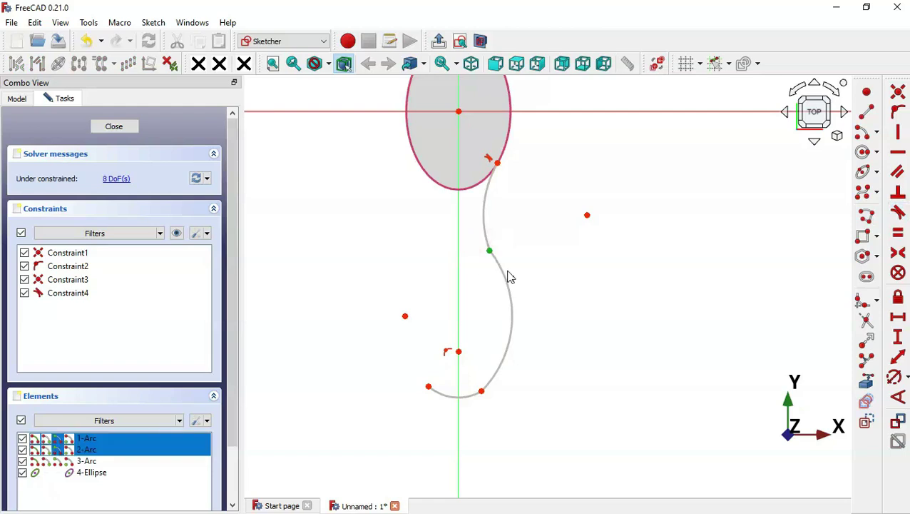
left_click(898, 213)
left_click(480, 391)
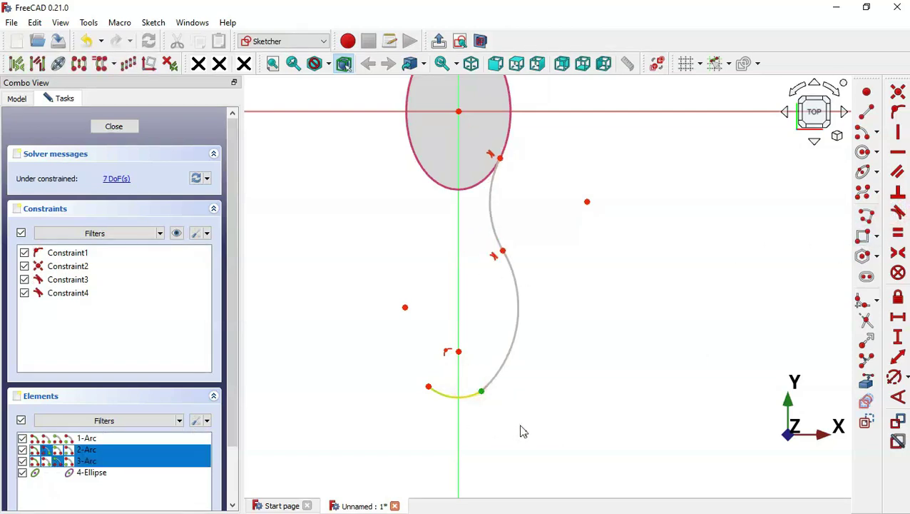
left_click(899, 215)
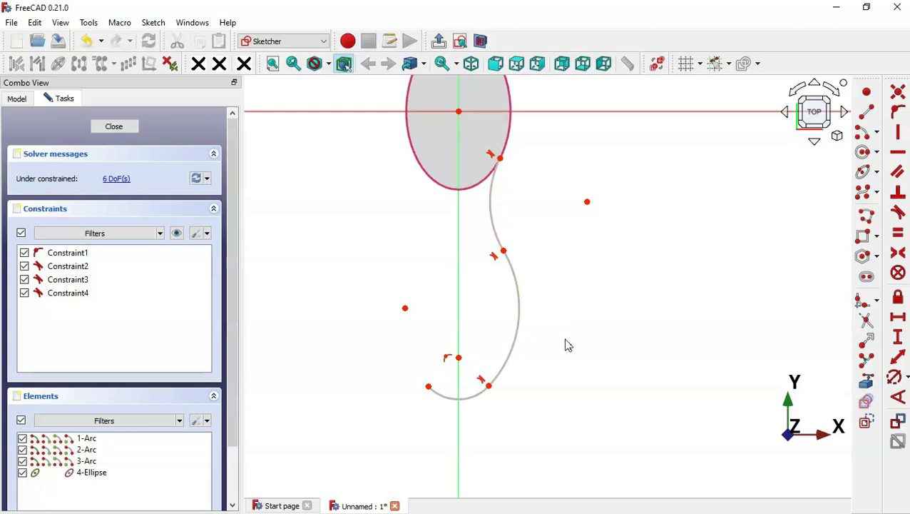
- Mirror the neck and grip arcs about the vertical axis to form the other side of the handle
left_click(491, 224)
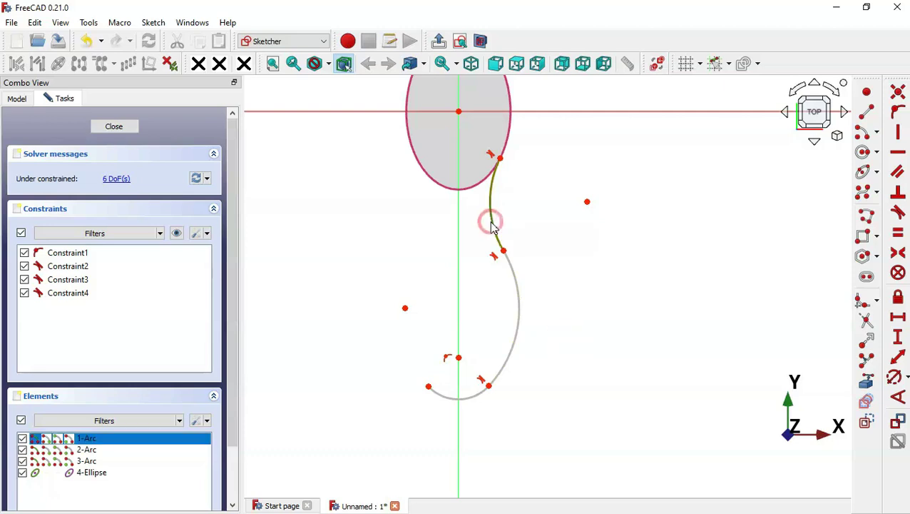
left_click(520, 299)
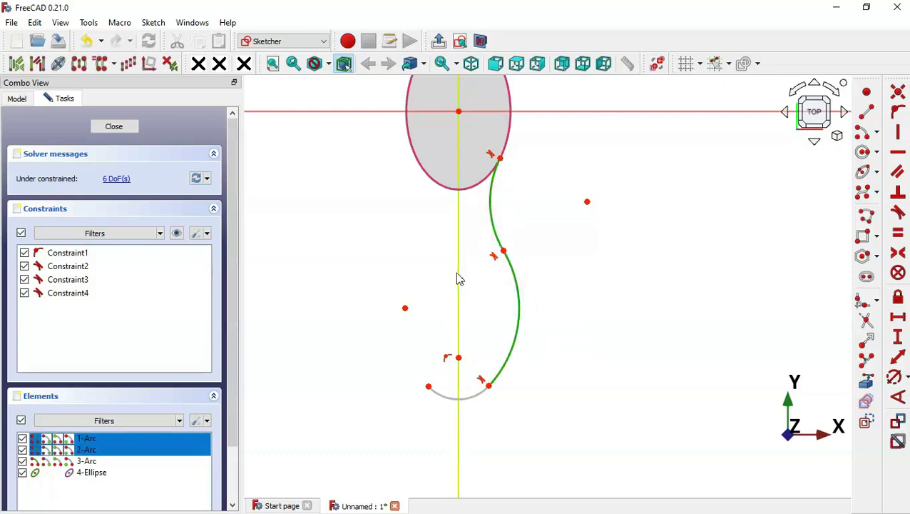
left_click(460, 279)
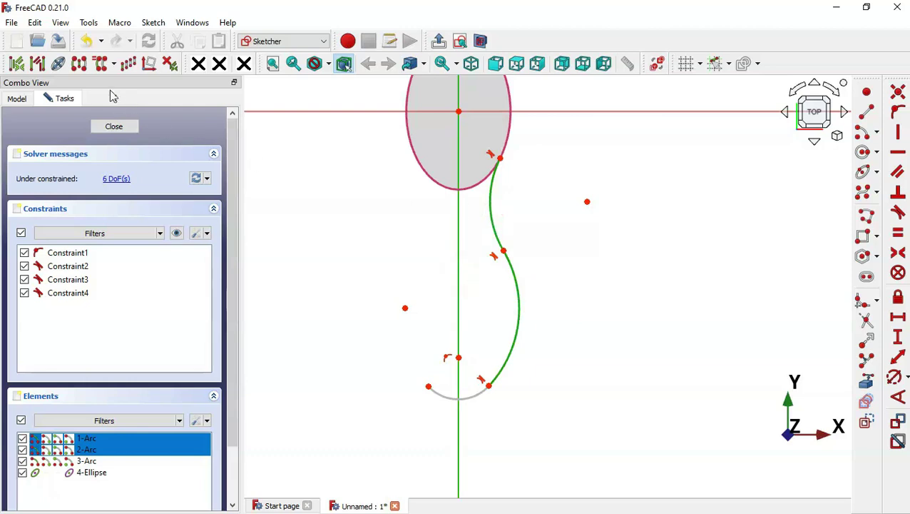
left_click(80, 64)
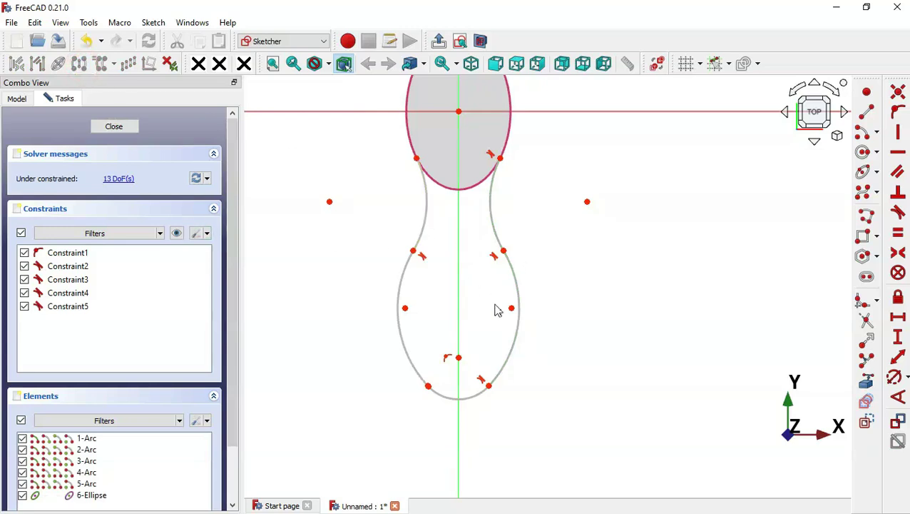
- Separate the mirrored grip arc's lower endpoint from the end arc and join the two arcs with an endpoint tangency
scroll(497, 309, "down", 1)
scroll(452, 391, "up", 5)
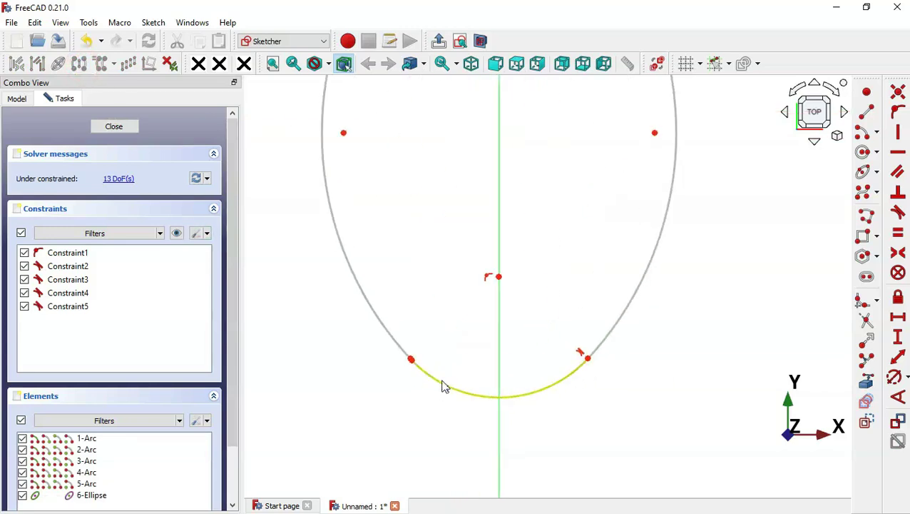
left_click_drag(395, 340, 441, 415)
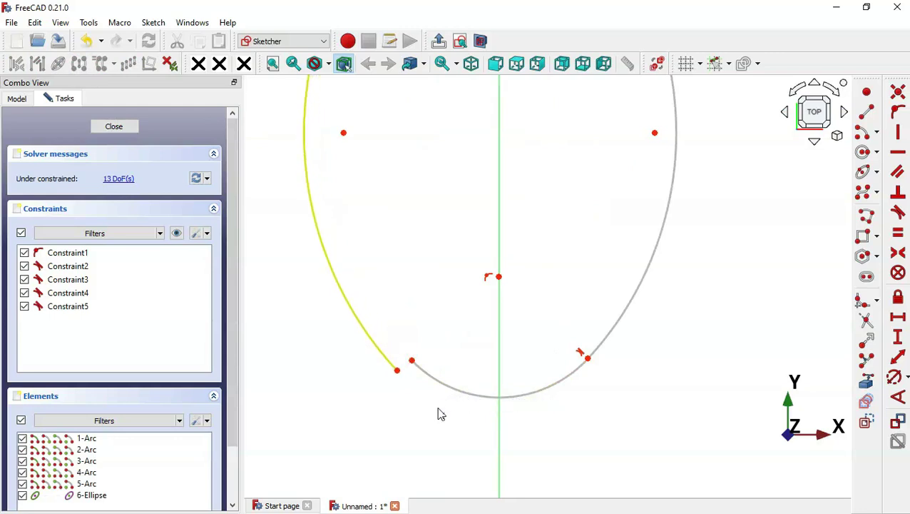
left_click_drag(377, 329, 432, 399)
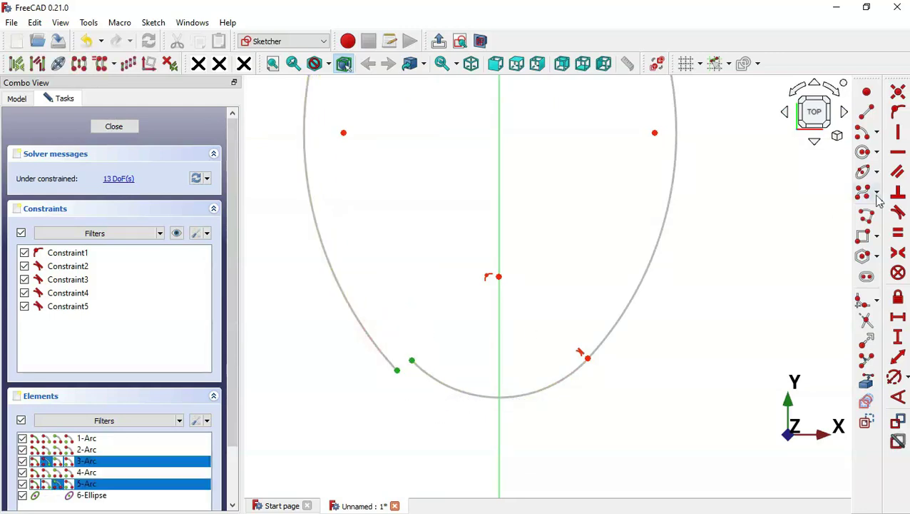
left_click(898, 212)
scroll(449, 445, "down", 4)
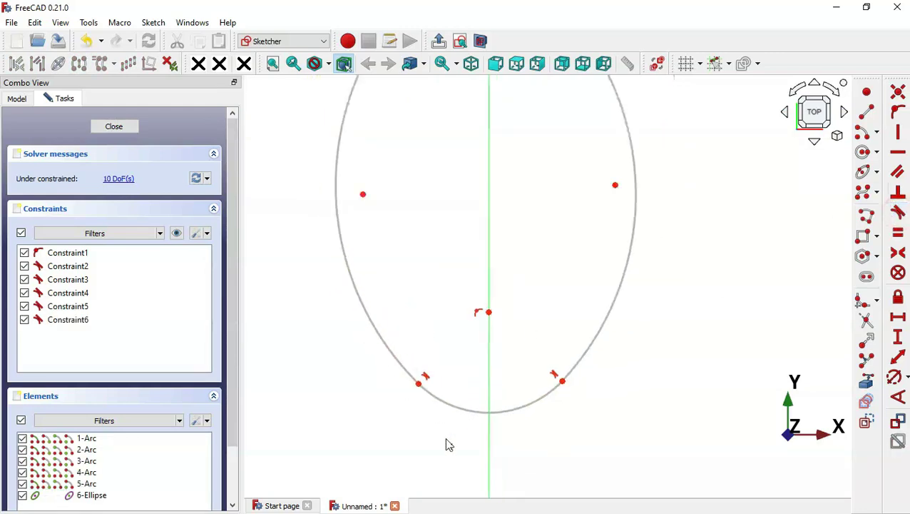
- Constrain the mirrored neck arc's upper endpoint tangent to the projected ellipse
scroll(456, 428, "down", 1)
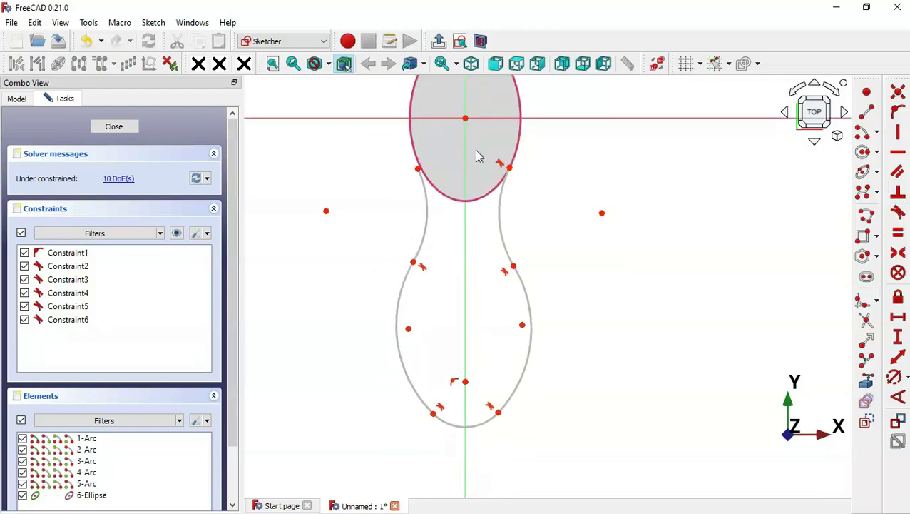
scroll(478, 155, "up", 4)
left_click(352, 192)
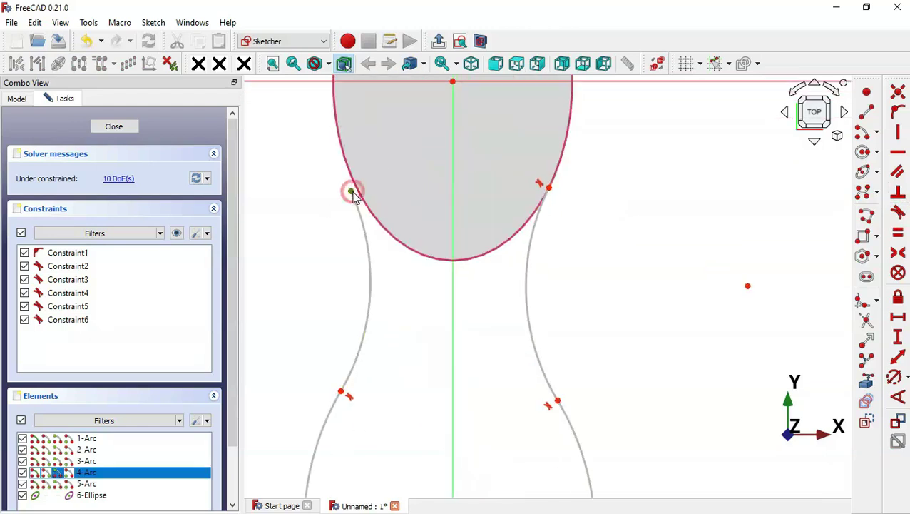
left_click(372, 212)
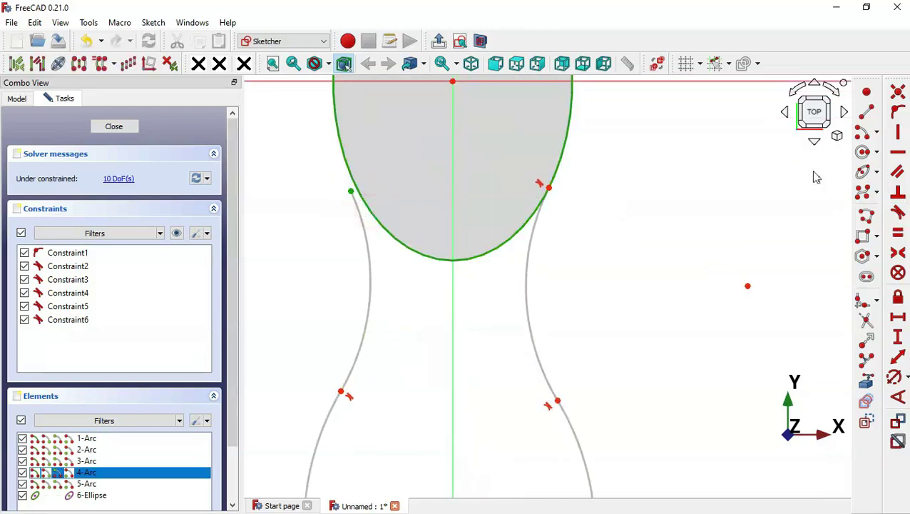
left_click(899, 212)
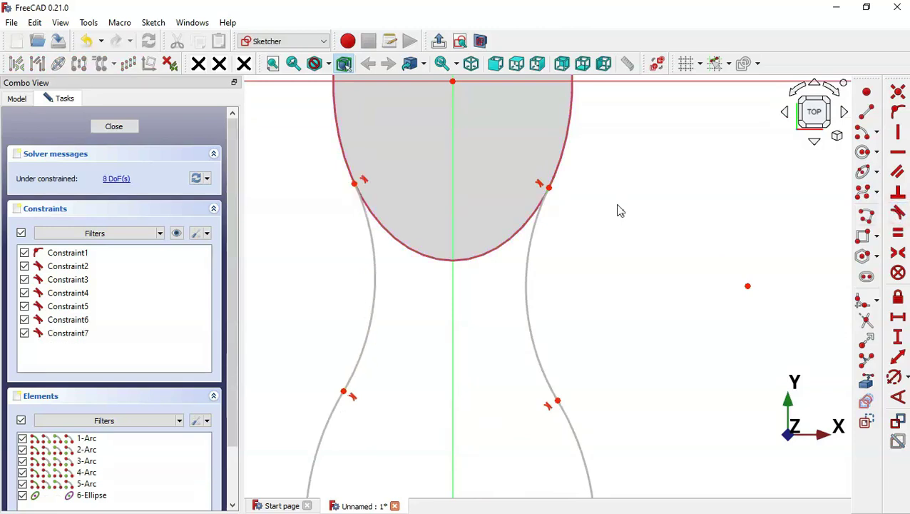
- Close the handle profile with a horizontal line between the two neck arcs' upper endpoints on the ellipse
left_click(866, 112)
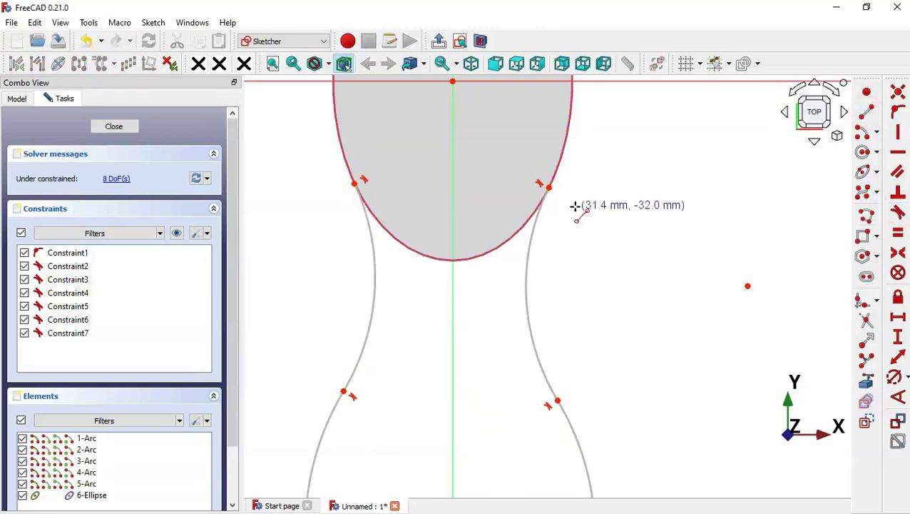
left_click(550, 185)
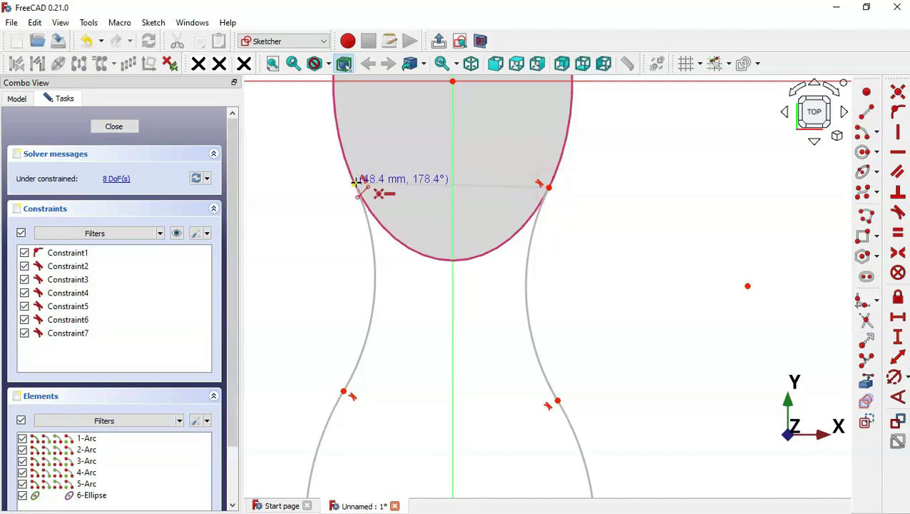
left_click(357, 182)
scroll(500, 142, "down", 2)
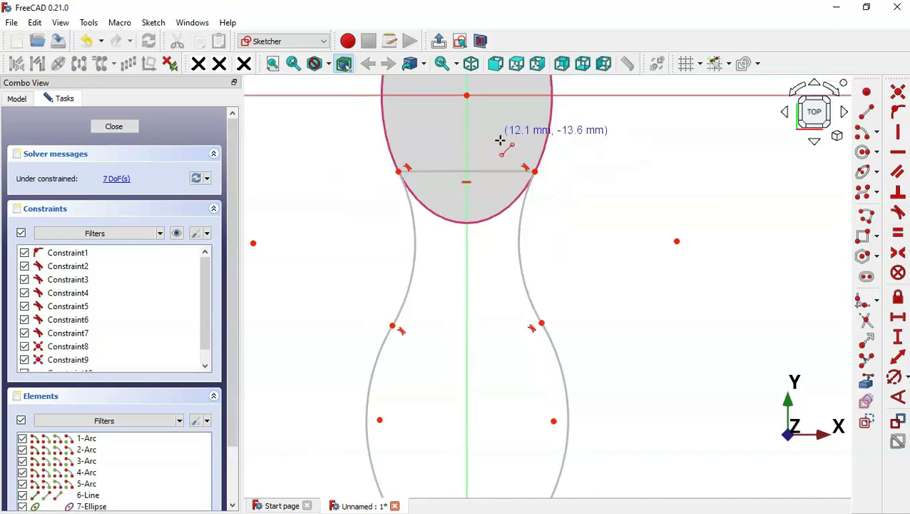
scroll(497, 307, "up", 2)
scroll(493, 307, "down", 3)
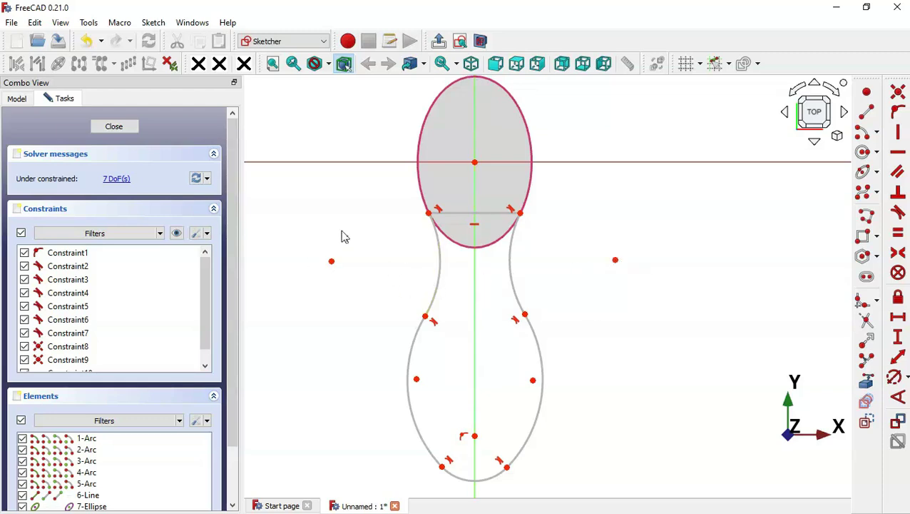
- Make the centre points of the two neck arcs symmetric about the vertical axis
left_click(331, 261)
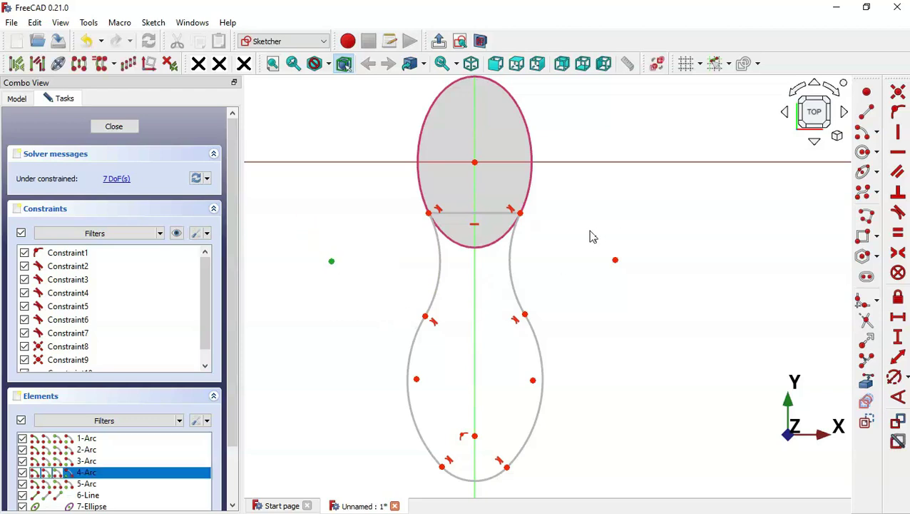
left_click(615, 260)
left_click(475, 270)
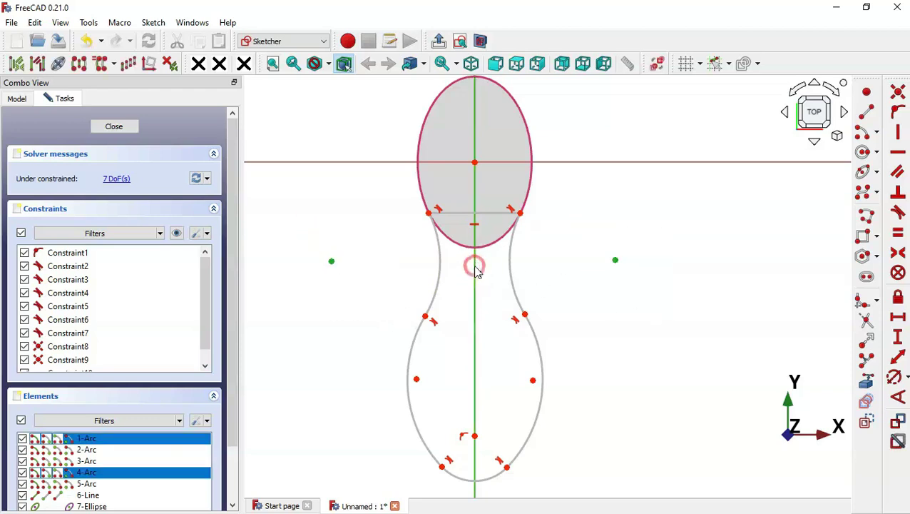
left_click(898, 252)
- Apply an equal constraint between the two grip arcs on either side of the handle profile
scroll(585, 314, "up", 1)
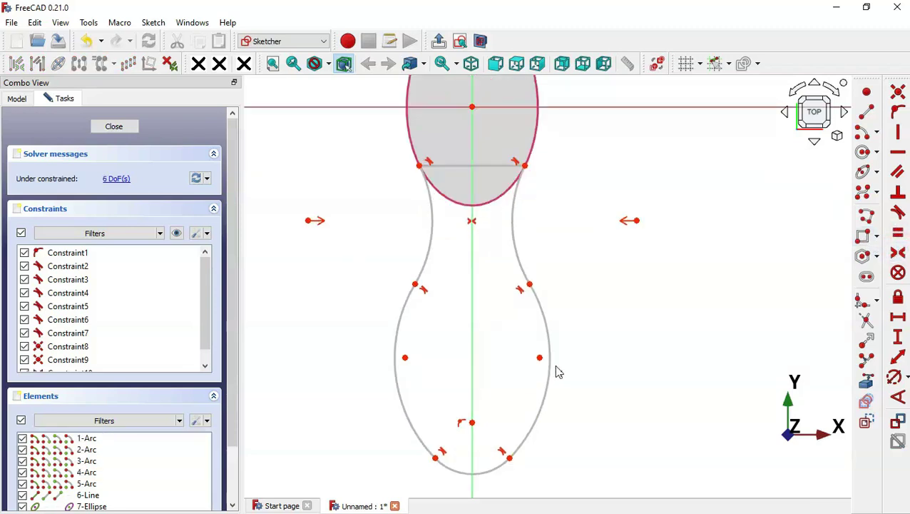
left_click(550, 371)
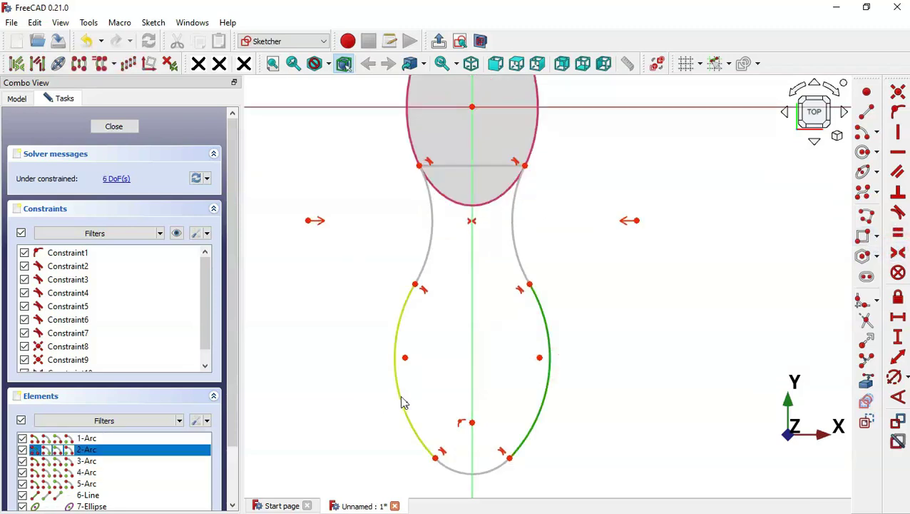
left_click(400, 400)
left_click(898, 232)
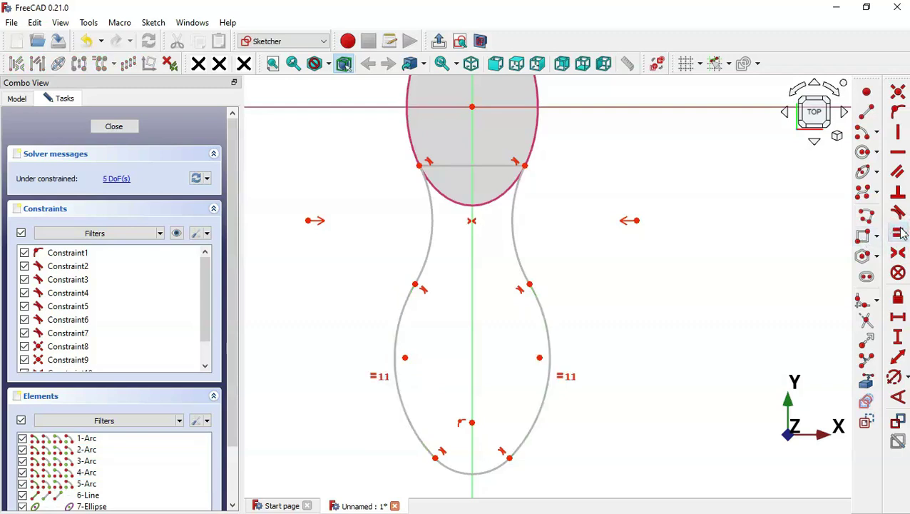
- Constrain the radius of the arc at the handle's lower end to 8 mm, as given in the 106.pdf drawing
scroll(603, 241, "down", 1)
scroll(582, 299, "down", 1)
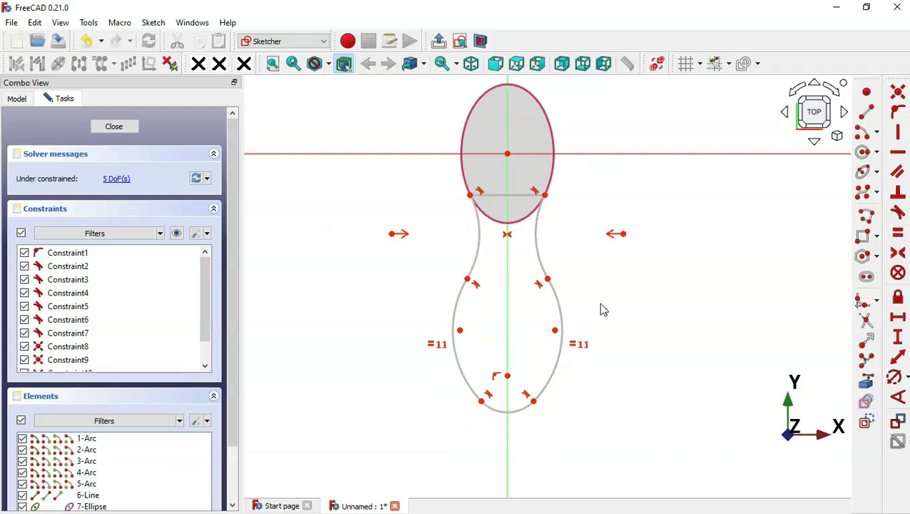
left_click(894, 377)
left_click(519, 410)
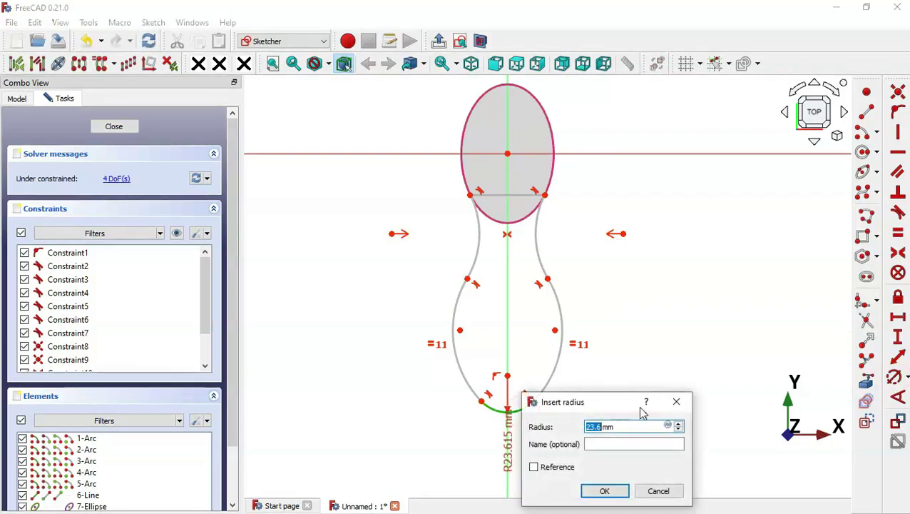
key("alt+Tab")
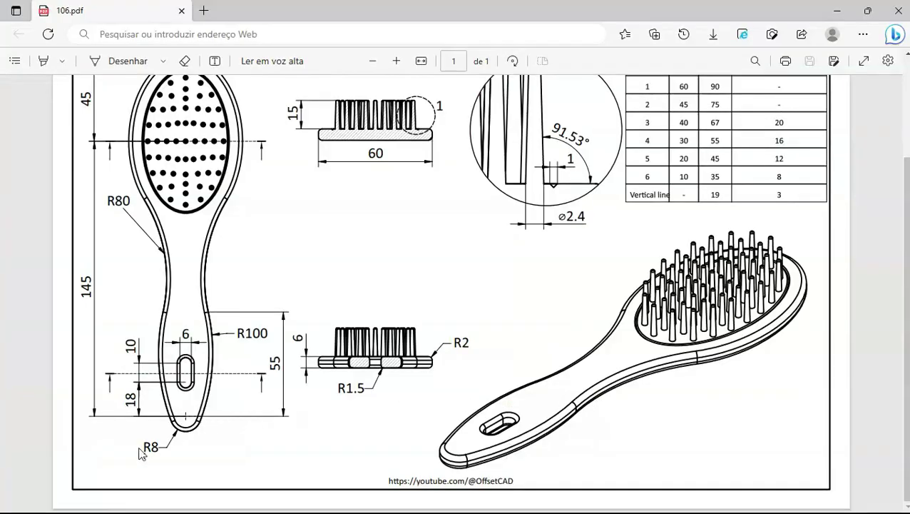
key("alt+Tab")
type("8")
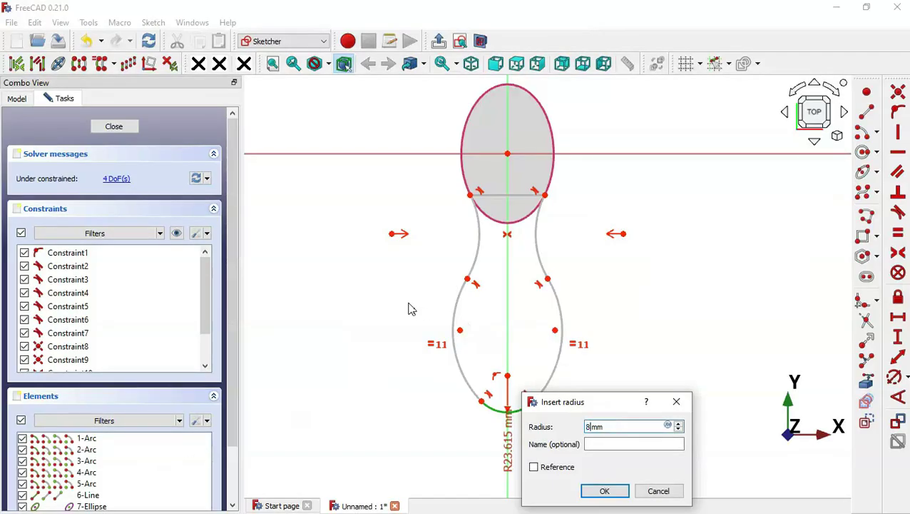
key("Return")
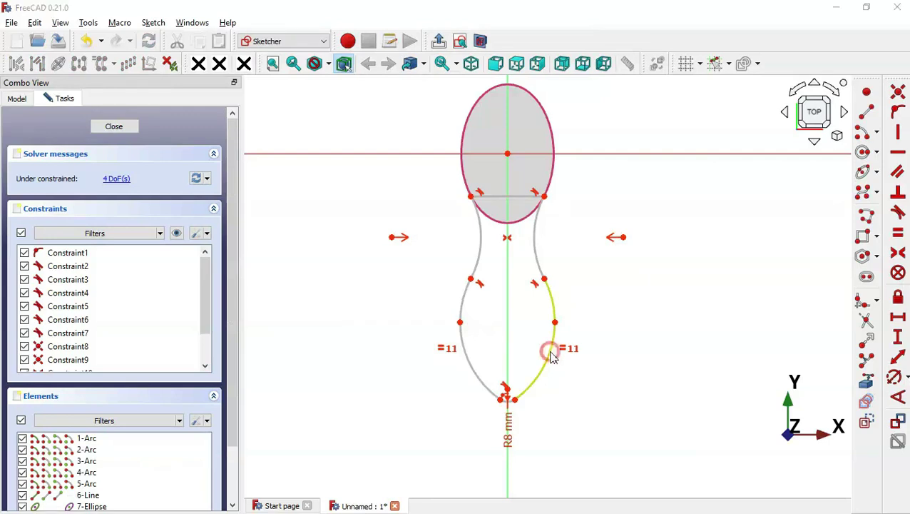
- Constrain the radius of the right grip arc to 100 mm, following the reference drawing
left_click(549, 349)
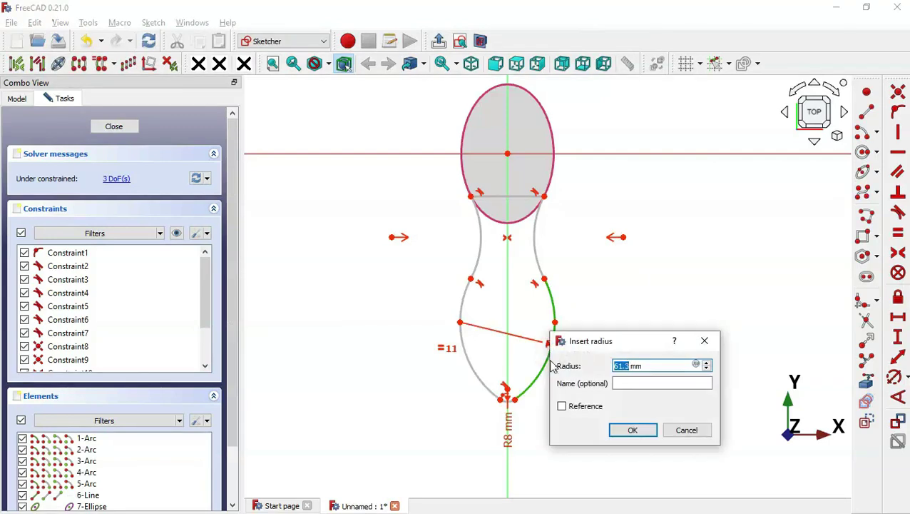
key("alt+Tab")
key("alt+Tab")
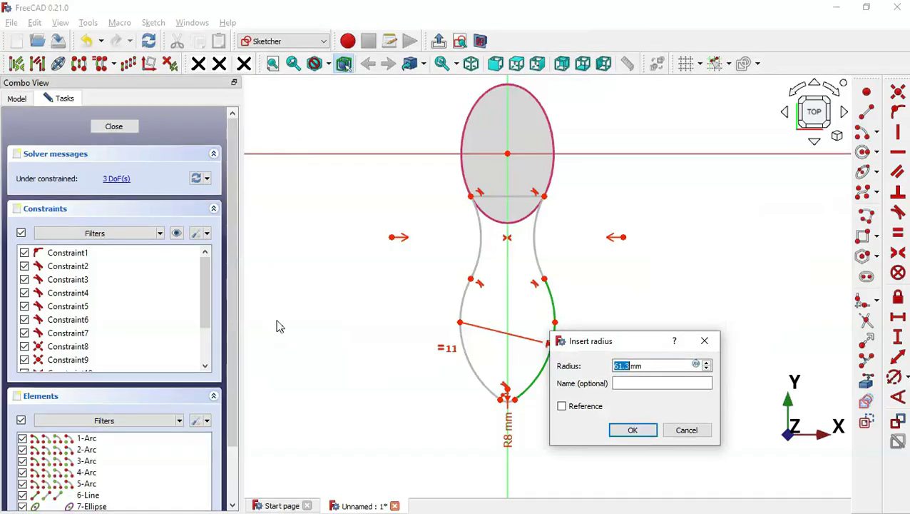
type("100")
key("Return")
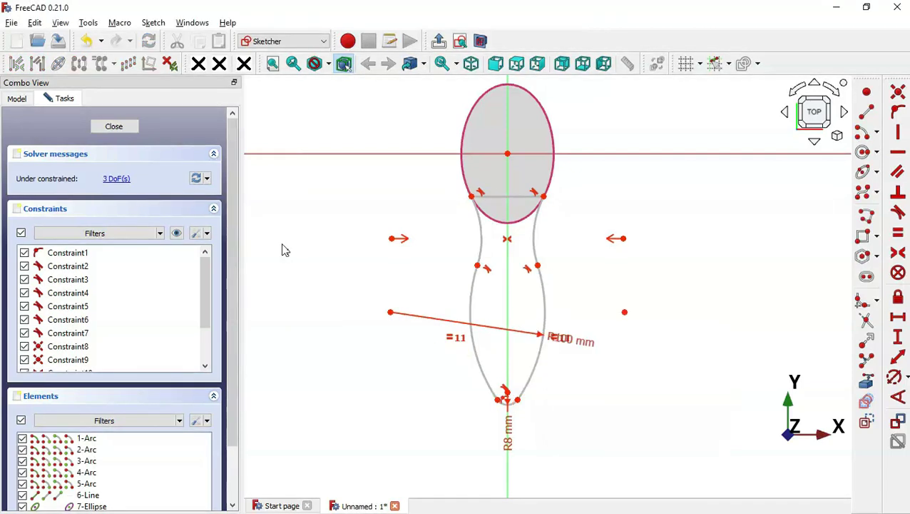
- Constrain the radius of the right neck arc to 80 mm, following the reference drawing
left_click(536, 245)
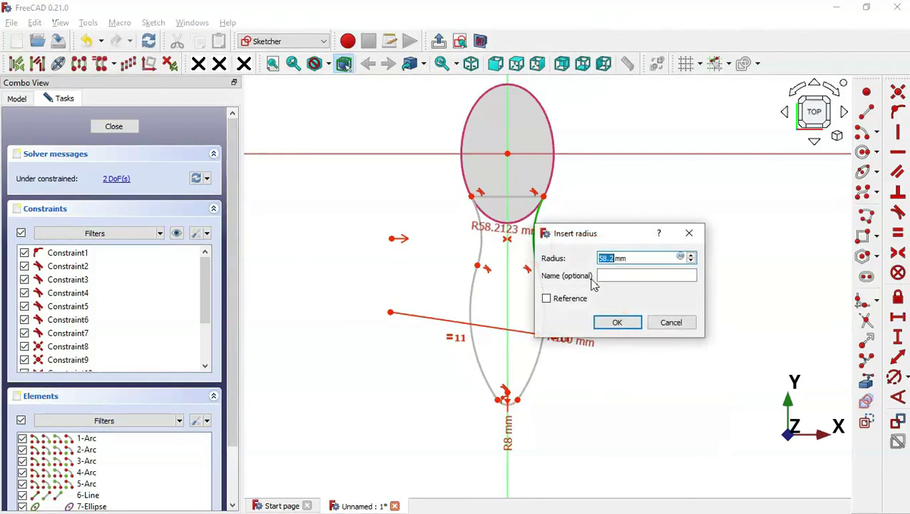
key("alt+Tab")
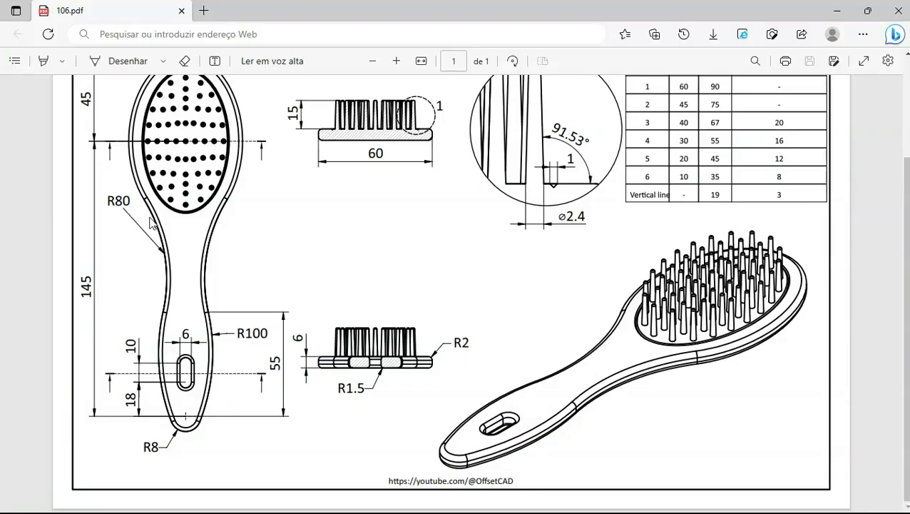
key("alt+Tab")
type("80")
key("Return")
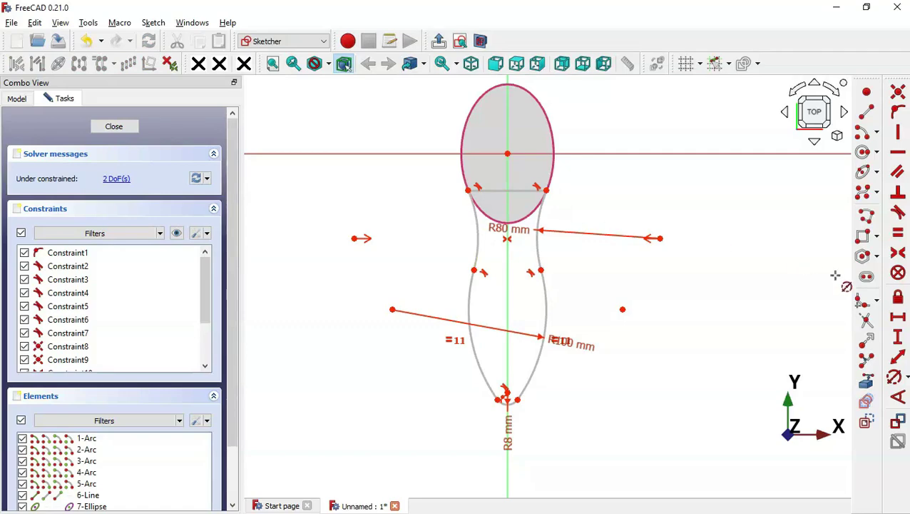
- Set a 55 mm vertical distance between the end arc's centre and the right grip arc's upper endpoint
left_click(898, 337)
key("alt+Tab")
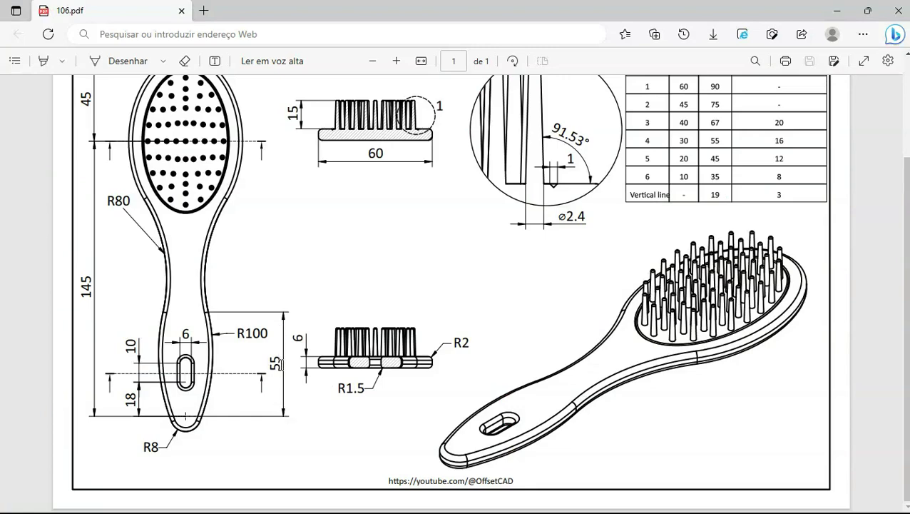
key("alt+Tab")
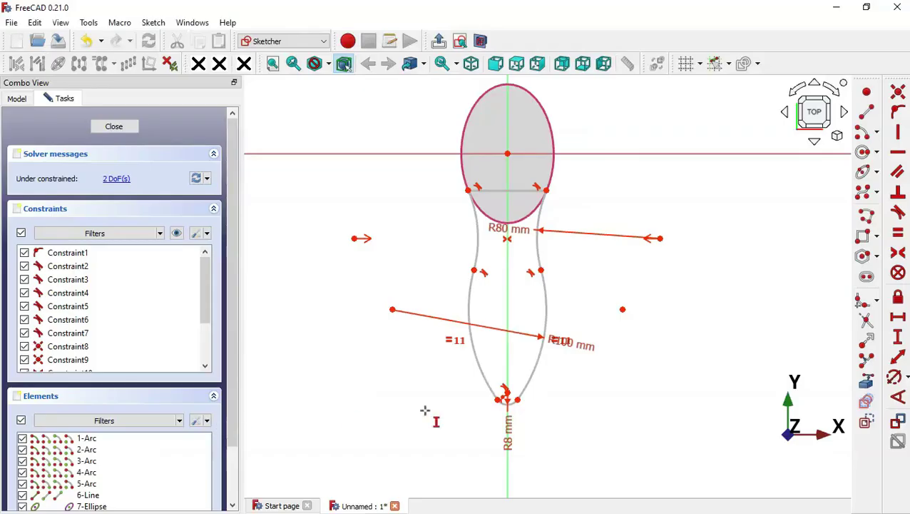
left_click(506, 390)
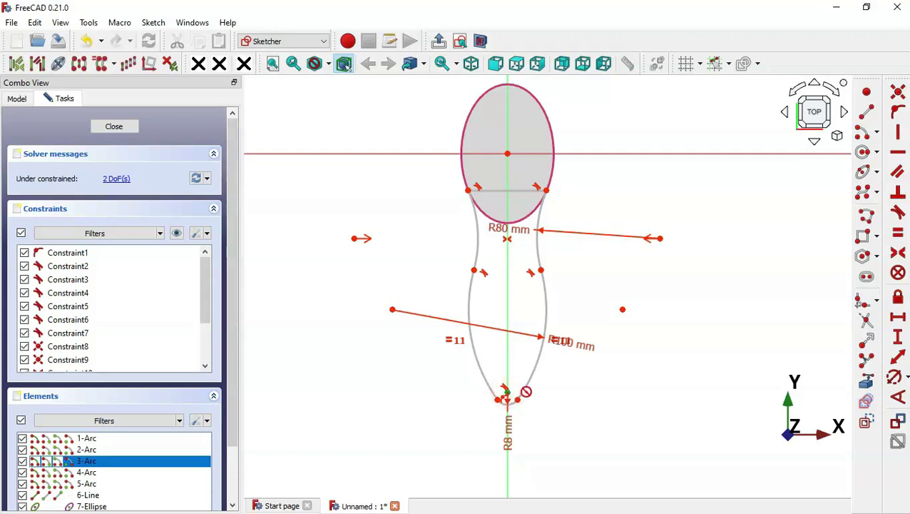
left_click(542, 269)
type("55")
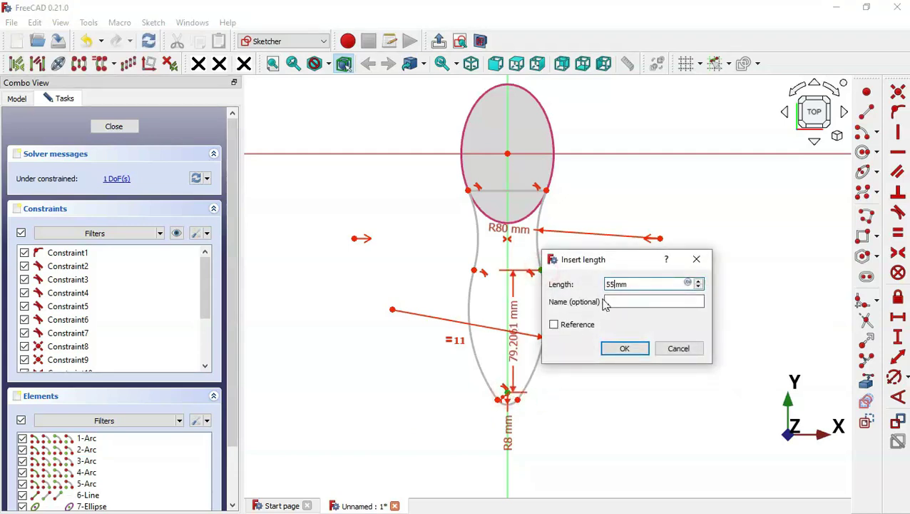
key("Return")
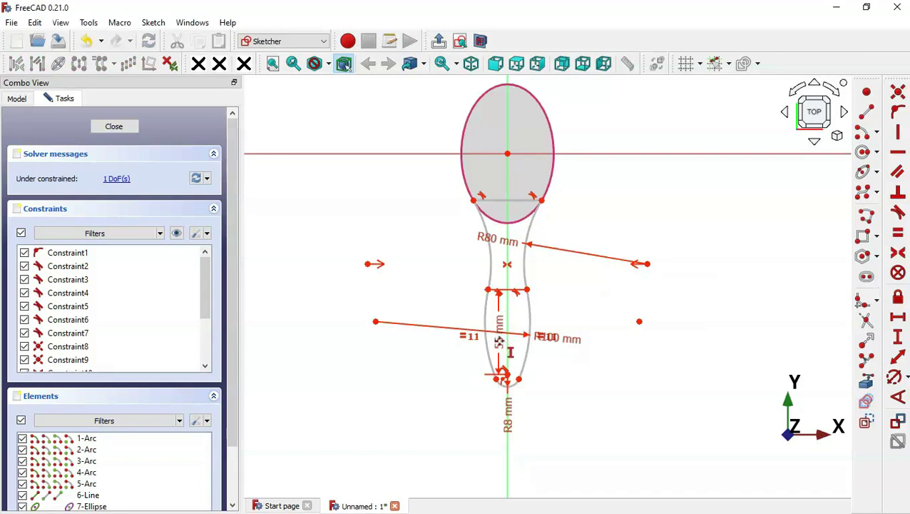
- Set a 145 mm vertical distance between the end arc's centre and the sketch origin
scroll(507, 371, "up", 3)
left_click(504, 377)
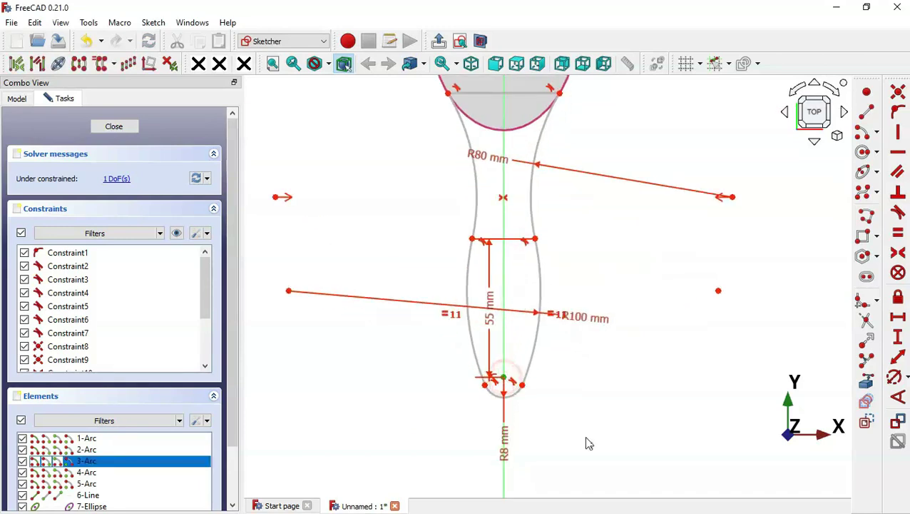
scroll(587, 443, "down", 1)
scroll(611, 370, "down", 1)
key("i")
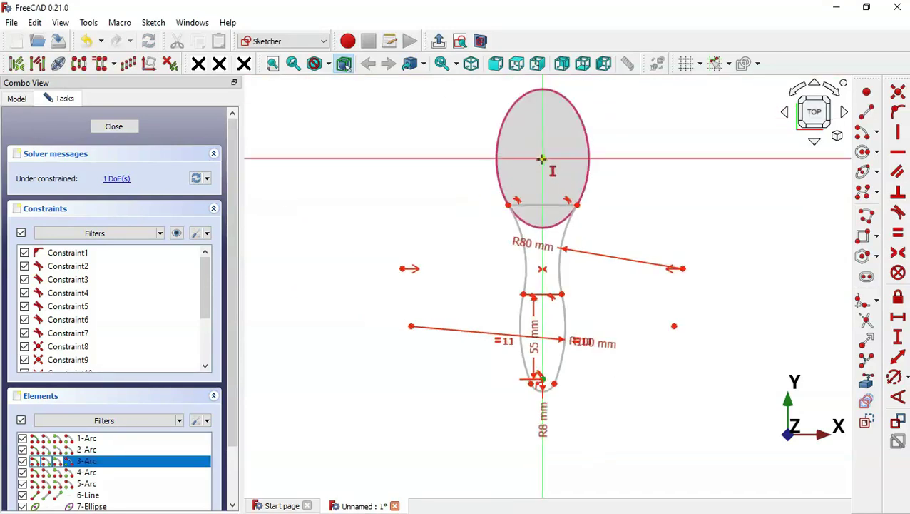
left_click(543, 156)
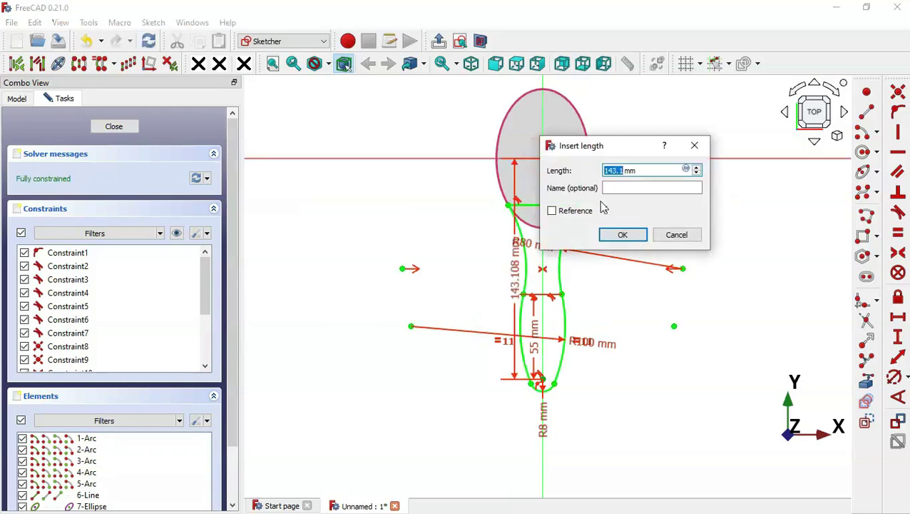
key("alt+Tab")
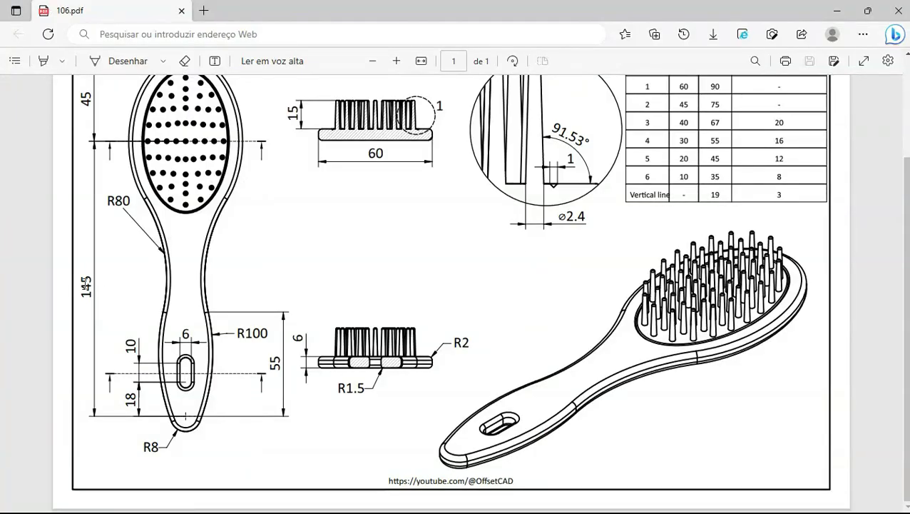
key("alt+Tab")
type("1")
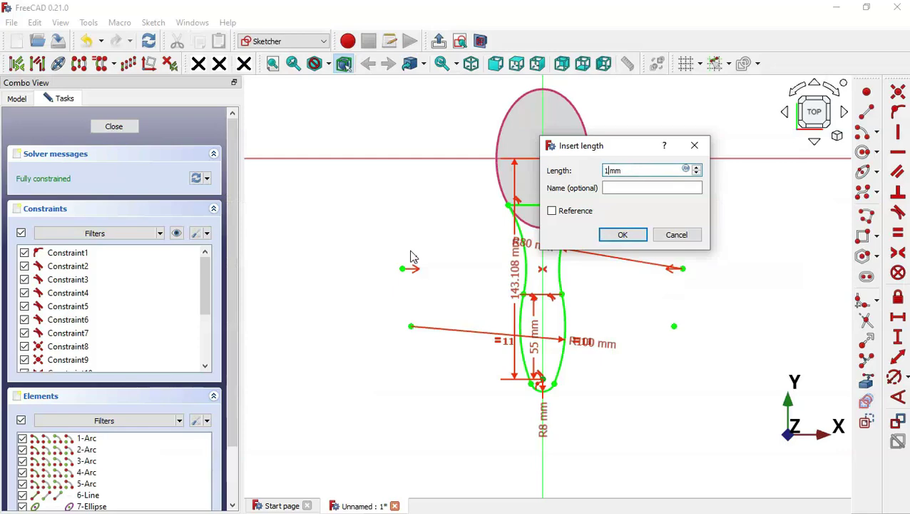
type("45")
key("Return")
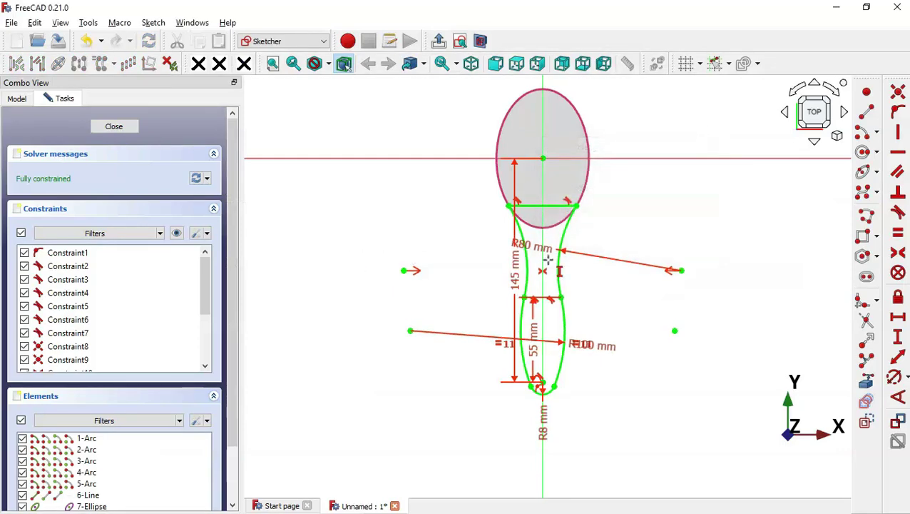
- Leave the handle sketch and pad it 6 mm in the reversed direction, downward through the head's thickness
left_click(444, 41)
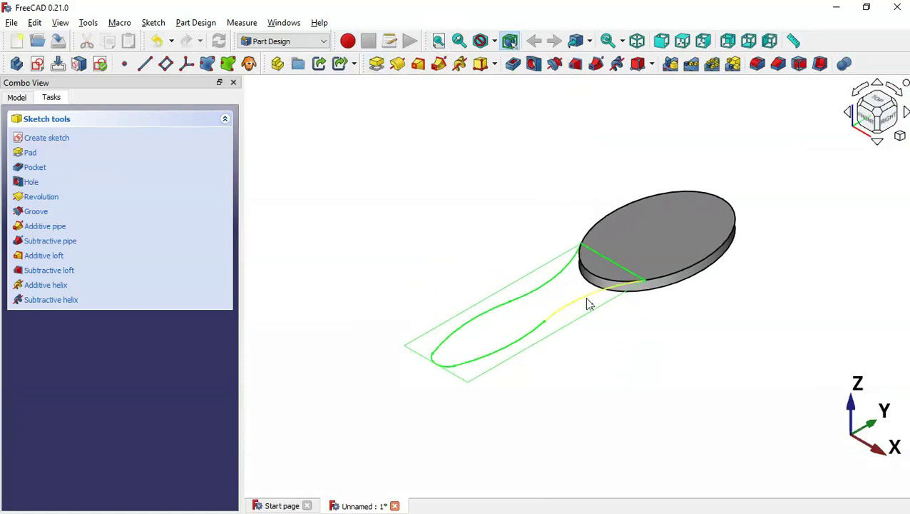
left_click(377, 65)
left_click(44, 301)
triple_click(164, 196)
type("6")
key("Return")
left_click(312, 238)
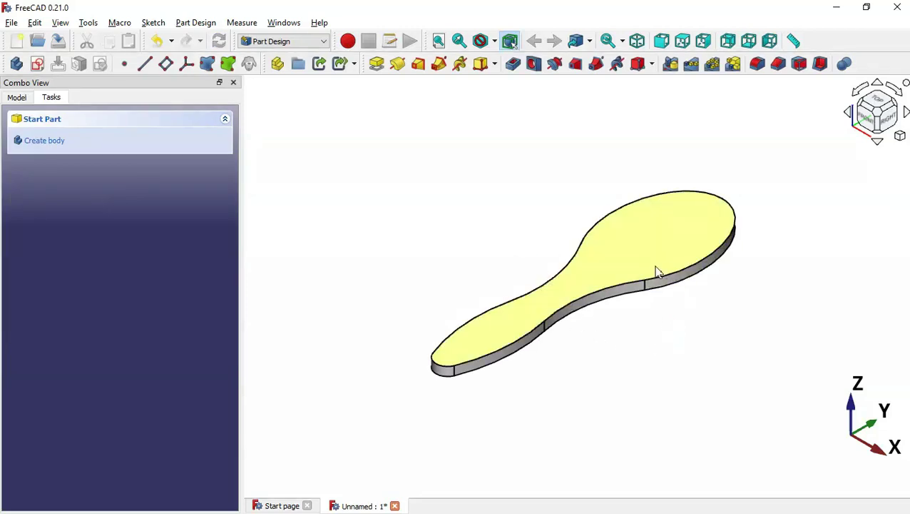
- Fillet the brush body's upper and lower outline edges with a 2 mm radius, starting from the two edges at the handle's tip
key("alt+Tab")
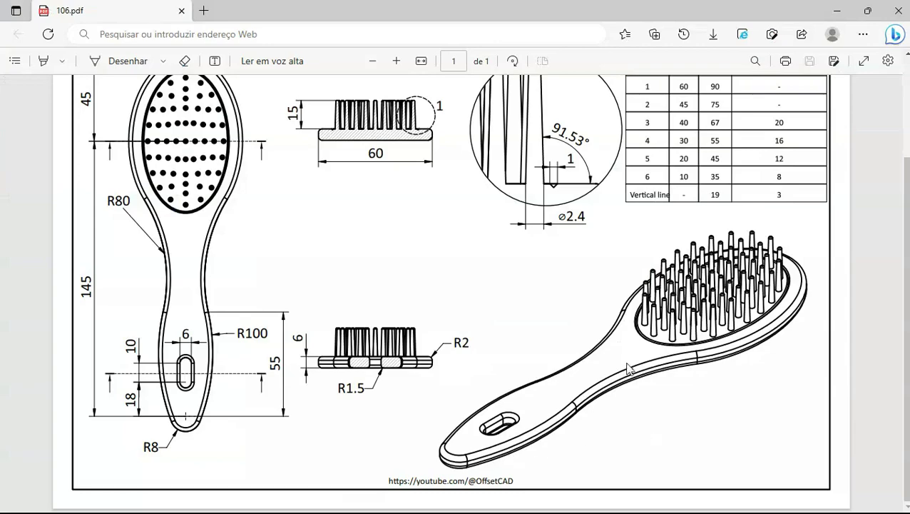
key("alt+Tab")
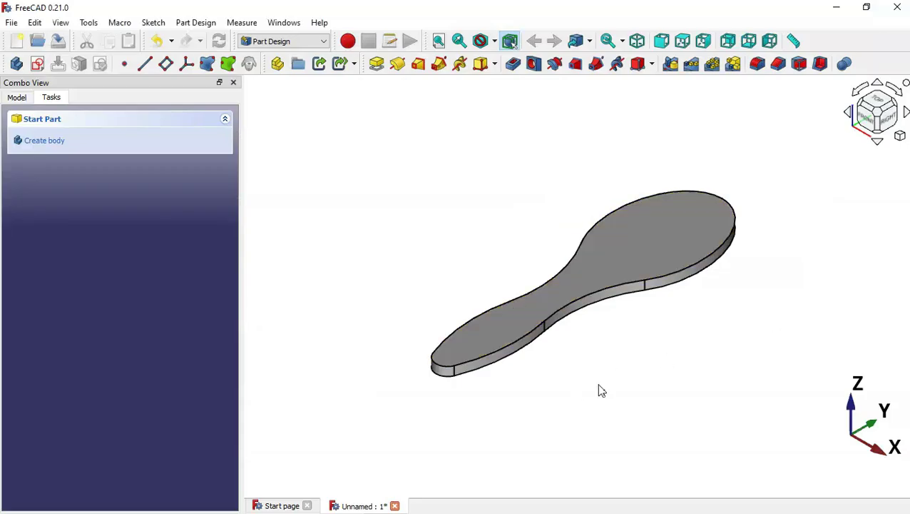
left_click(437, 368)
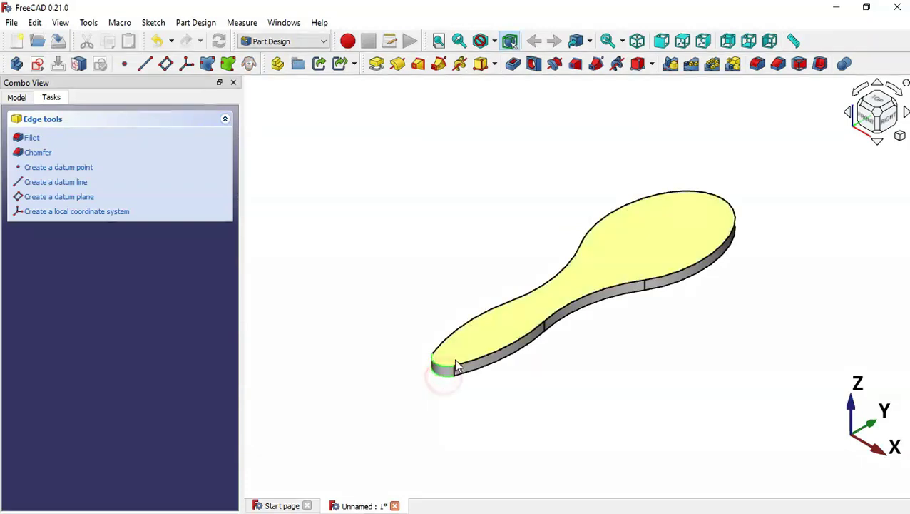
left_click(758, 64)
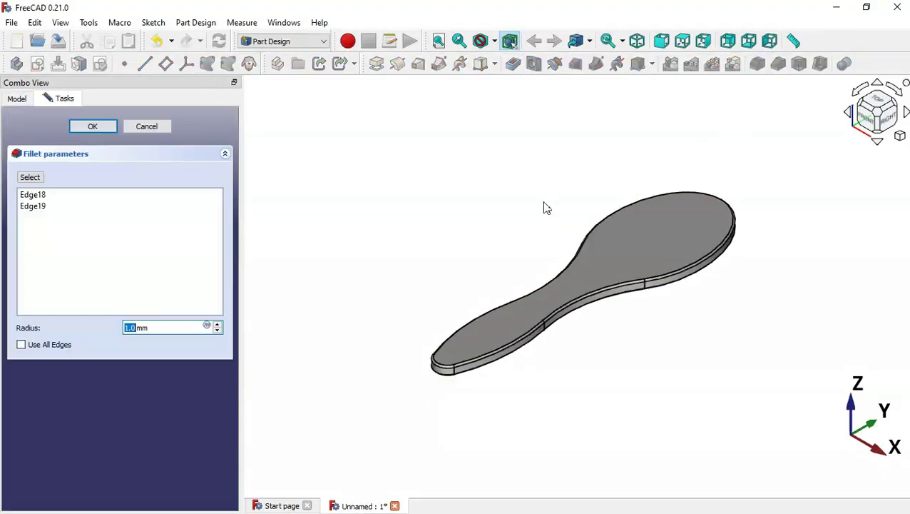
key("alt+Tab")
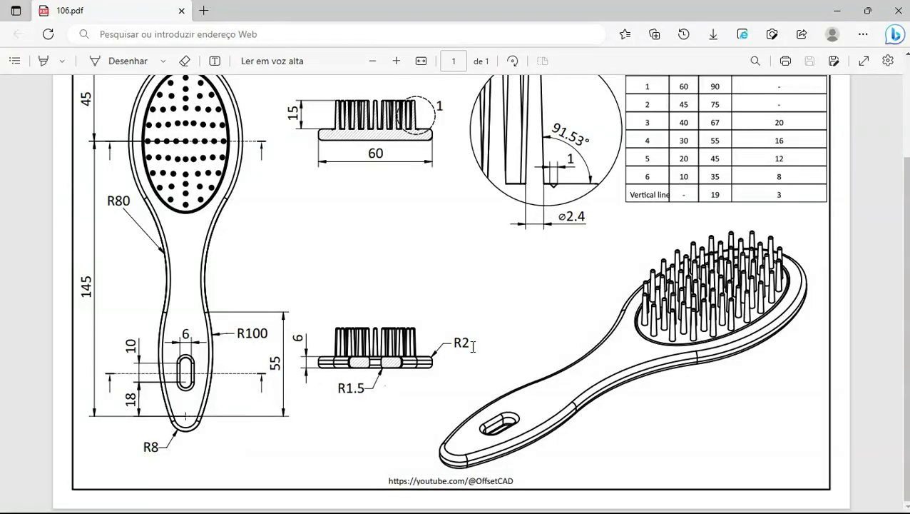
key("alt+Tab")
double_click(156, 326)
type("2")
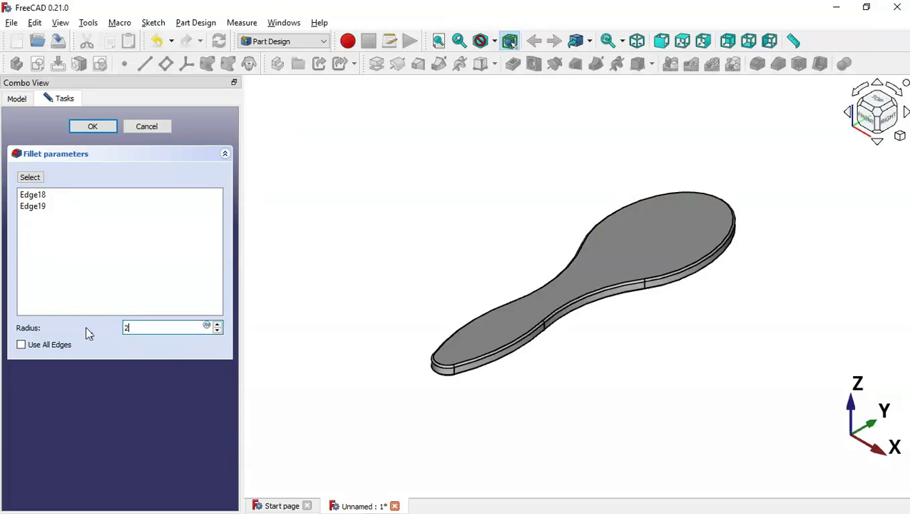
left_click(105, 125)
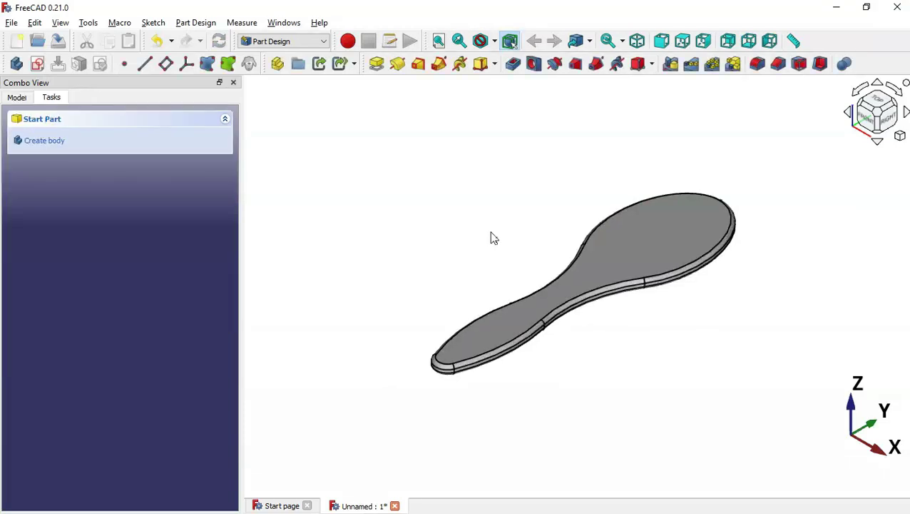
left_click(528, 237)
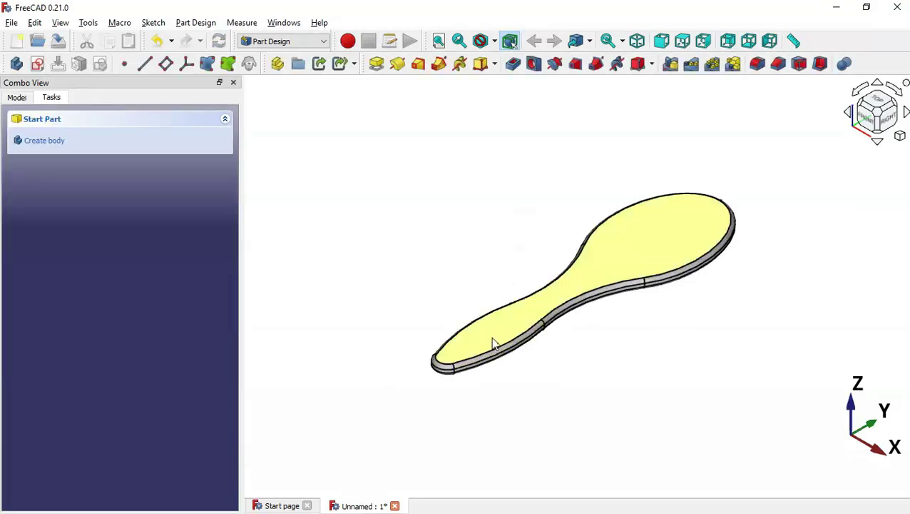
- Set a 10 mm distance between the centres of the slot's two end arcs, as given in the reference drawing
key("alt+Tab")
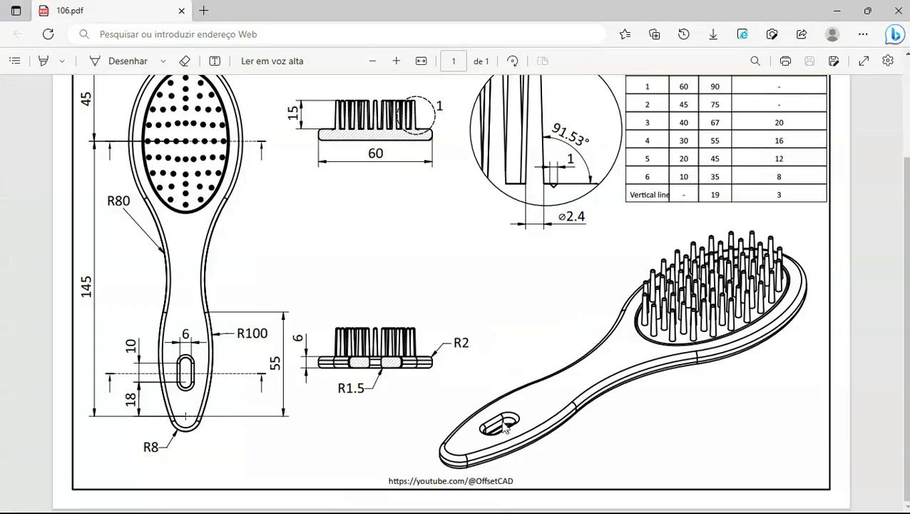
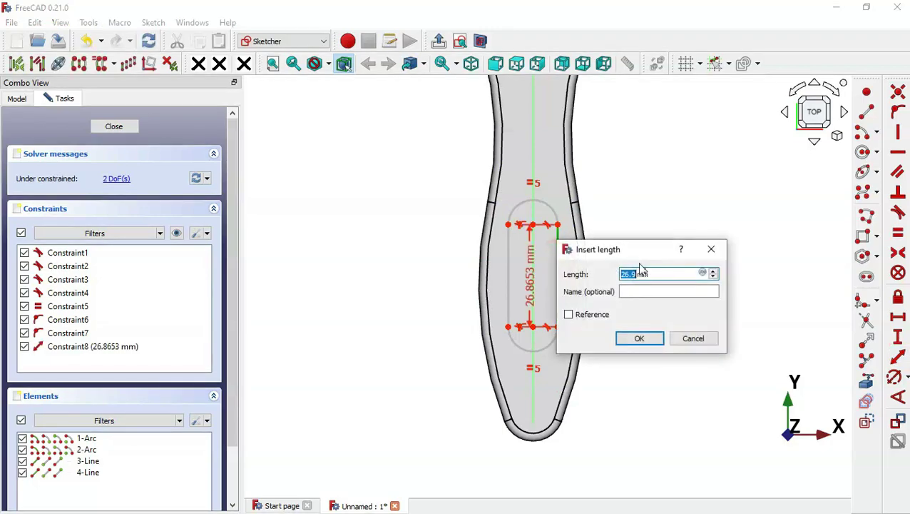
left_click_drag(630, 248, 687, 188)
key("alt+Tab")
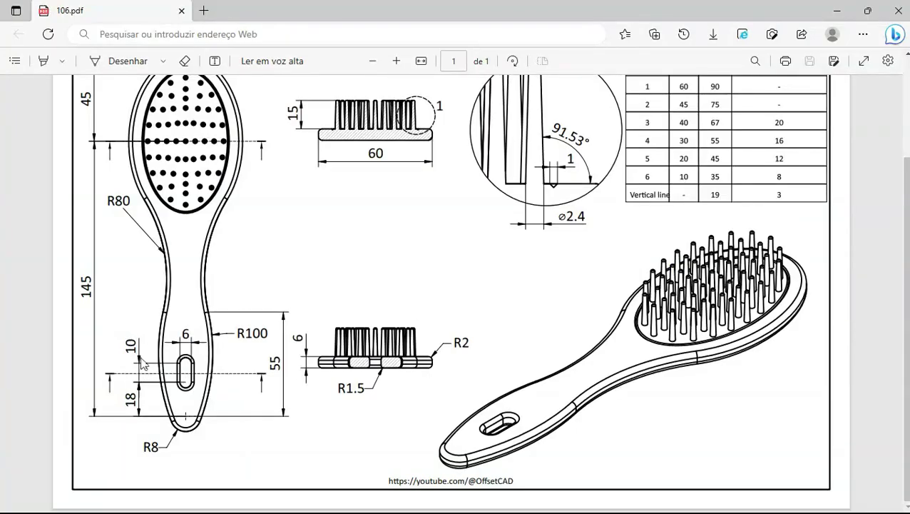
key("alt+Tab")
type("10")
key("Return")
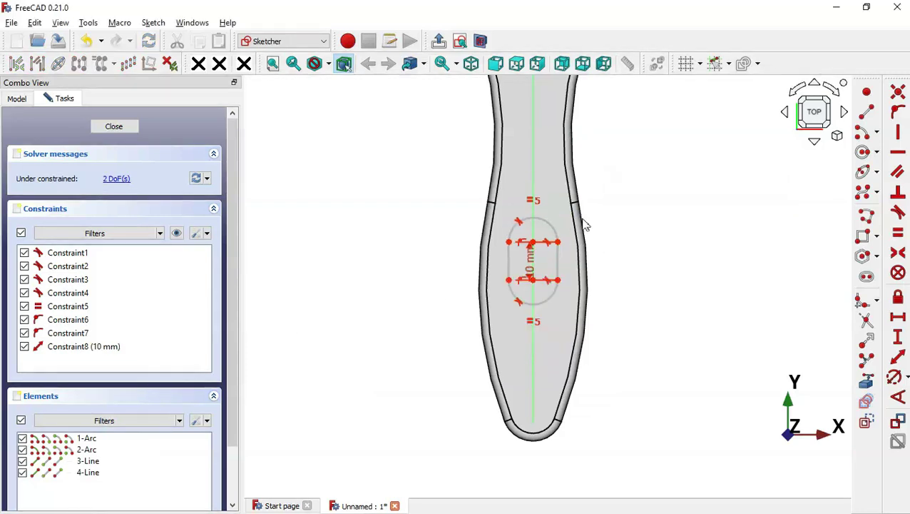
- Set the slot's width to 6 mm between the two endpoints of its upper arc, as in the reference drawing
left_click(508, 242)
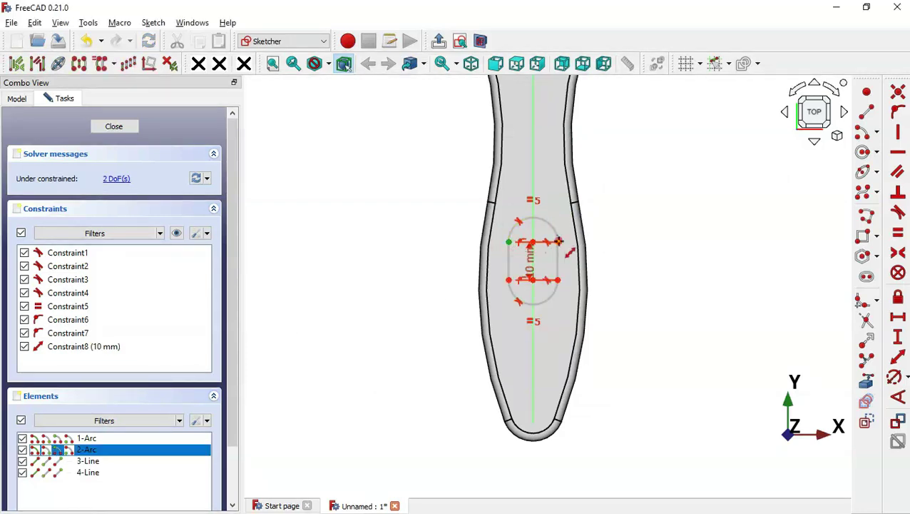
left_click(558, 242)
left_click_drag(652, 234, 687, 148)
key("alt+Tab")
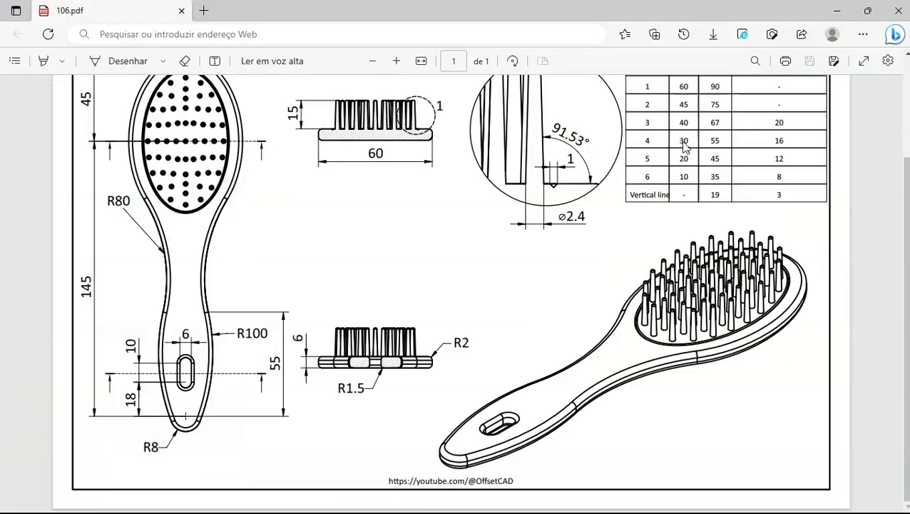
key("alt+Tab")
type("6")
key("Return")
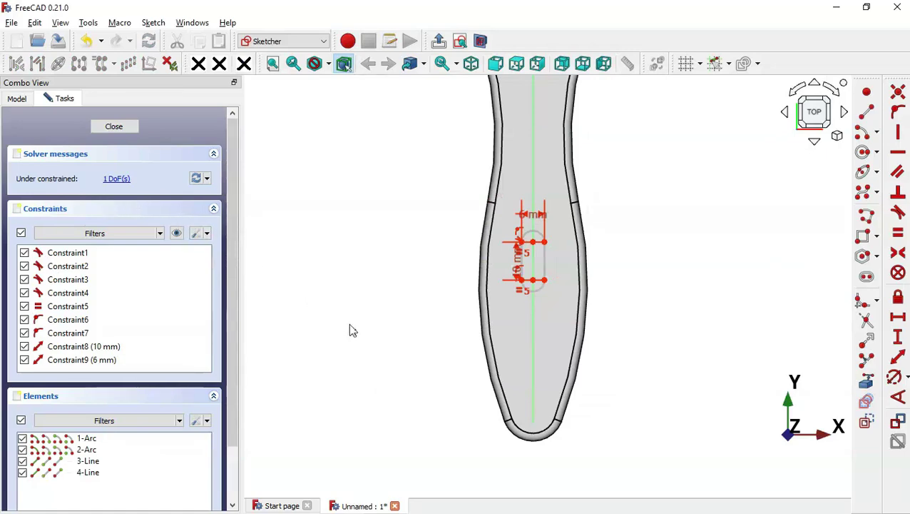
- Bring the rounded edge of the handle's tip into the slot sketch as external geometry
key("alt+Tab")
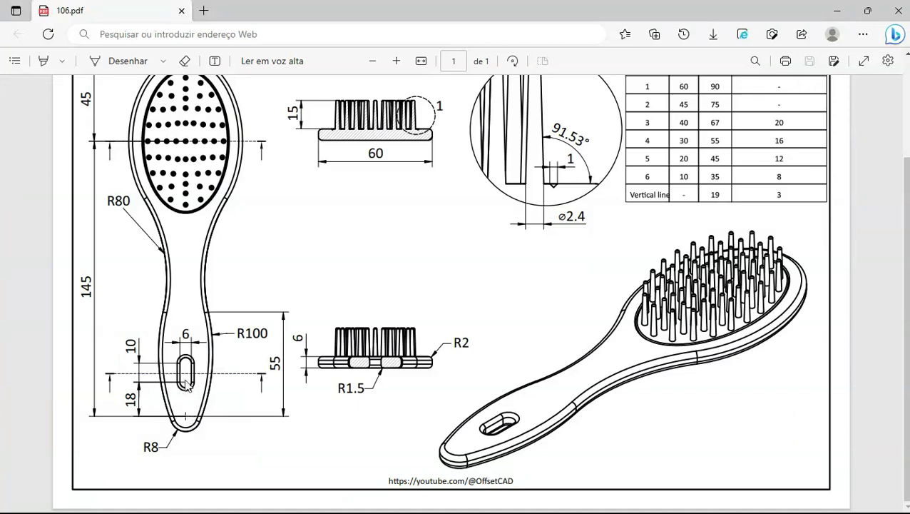
key("alt+Tab")
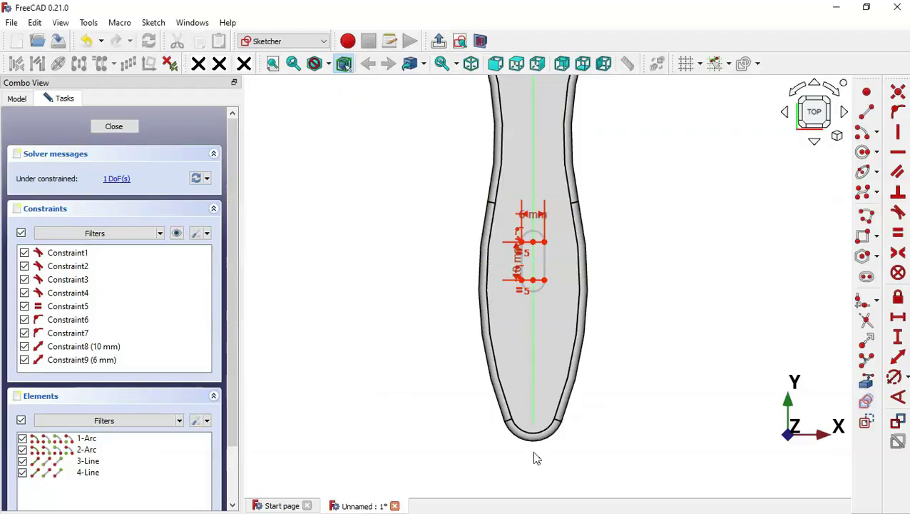
key("g")
key("l")
left_click(870, 383)
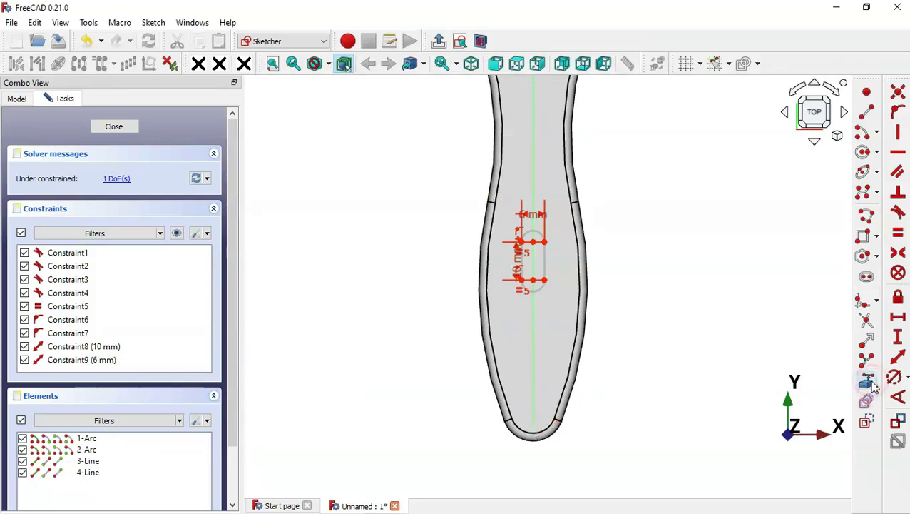
left_click(548, 438)
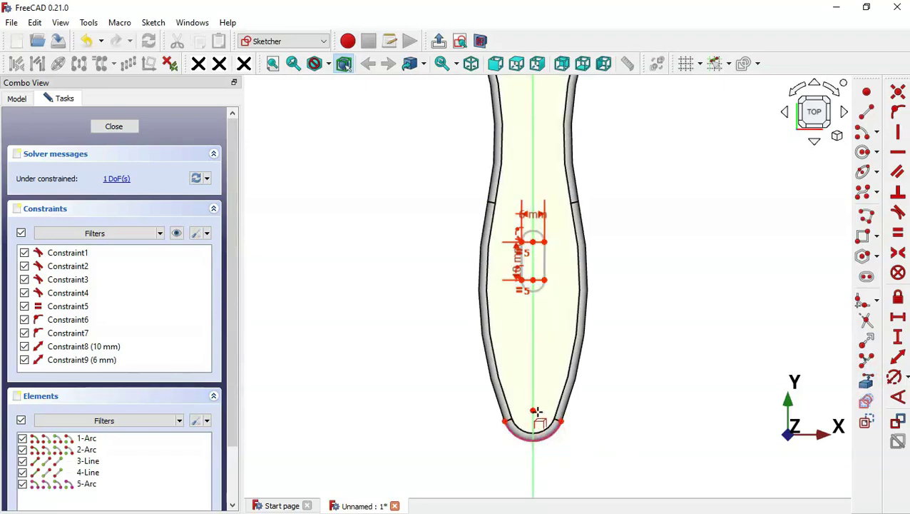
right_click(535, 411)
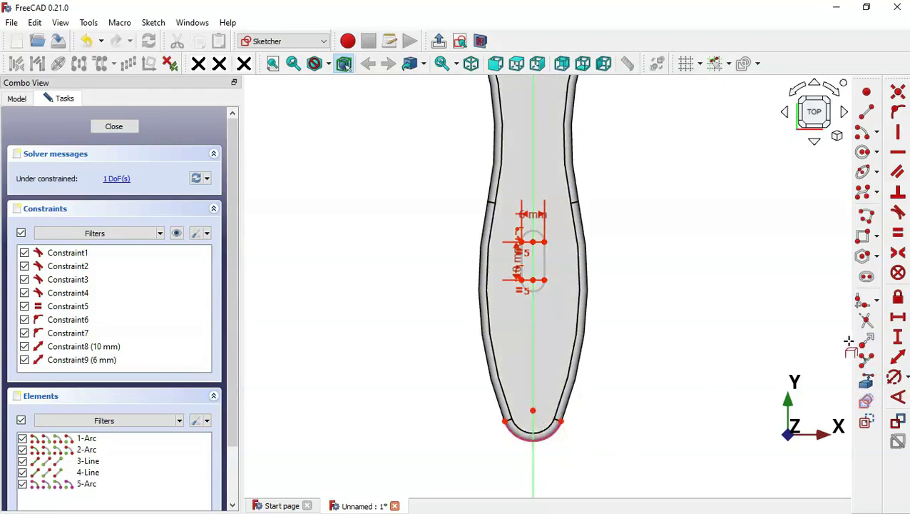
- Set an 18 mm vertical distance between the slot's lower arc centre and the centre of the handle's end arc
left_click(898, 337)
left_click(541, 289)
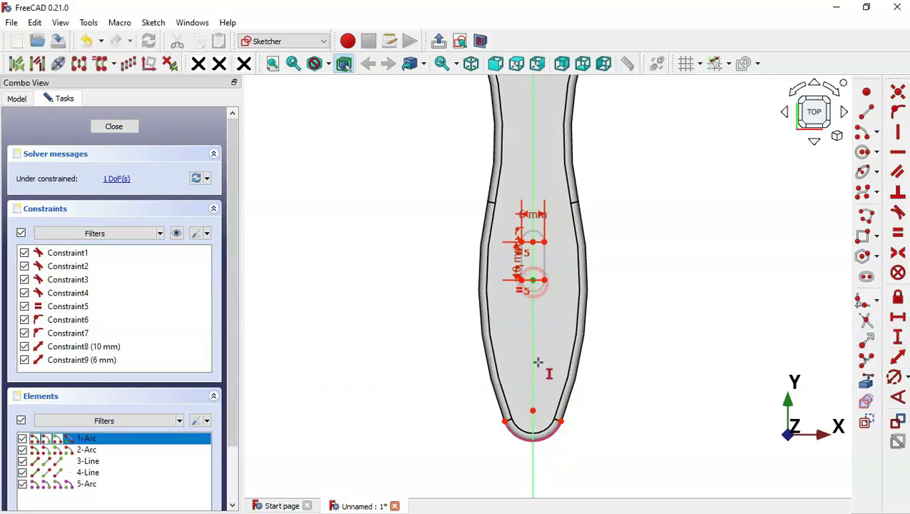
left_click(533, 411)
type("18")
key("Return")
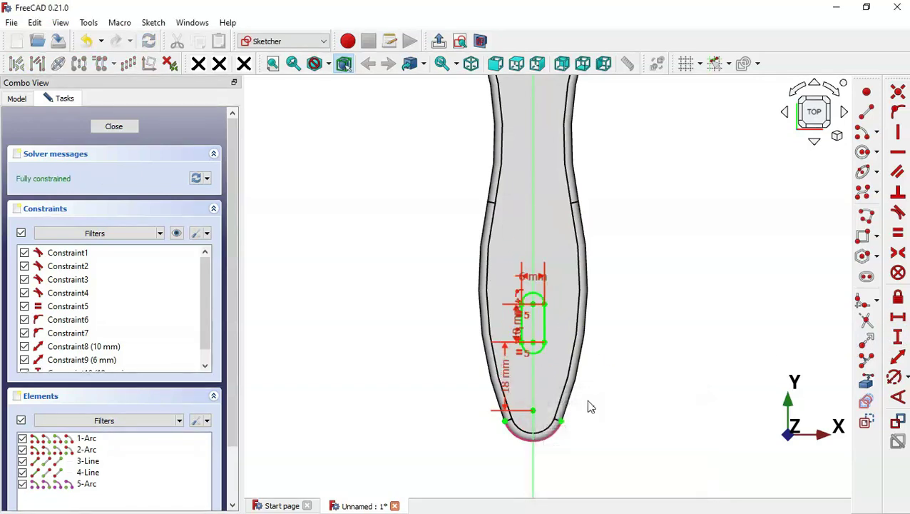
- Leave the slot sketch and pocket it through all of the handle
left_click(439, 41)
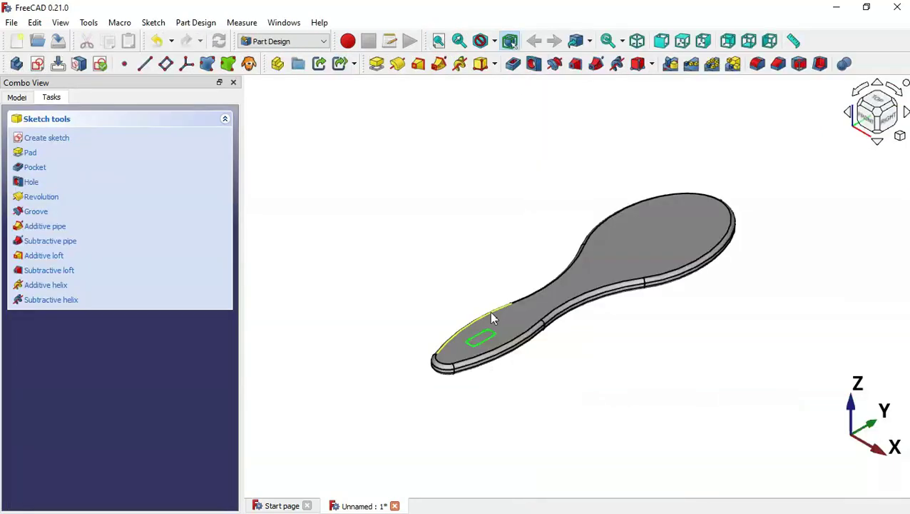
left_click(513, 65)
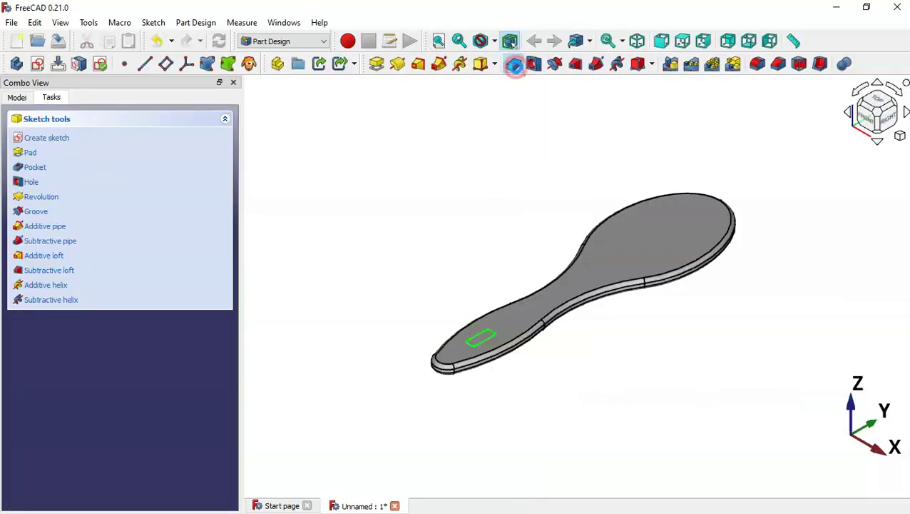
left_click(202, 178)
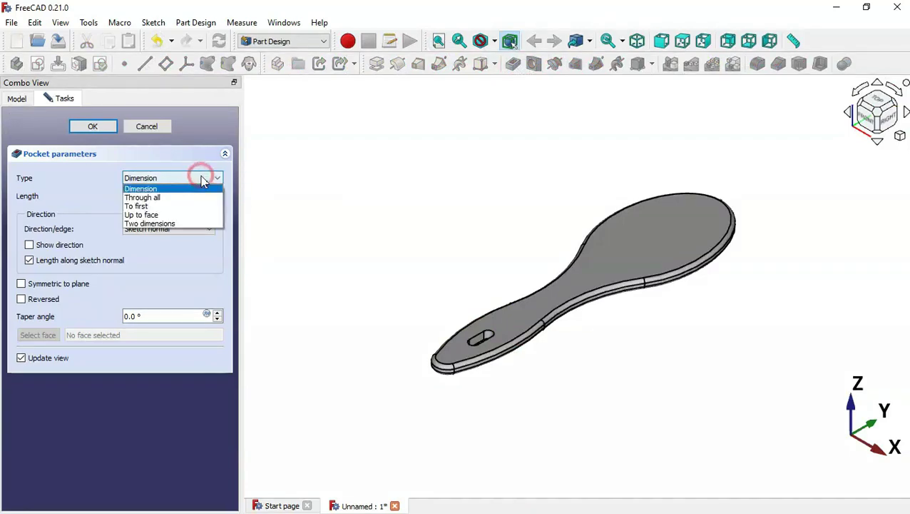
left_click(180, 198)
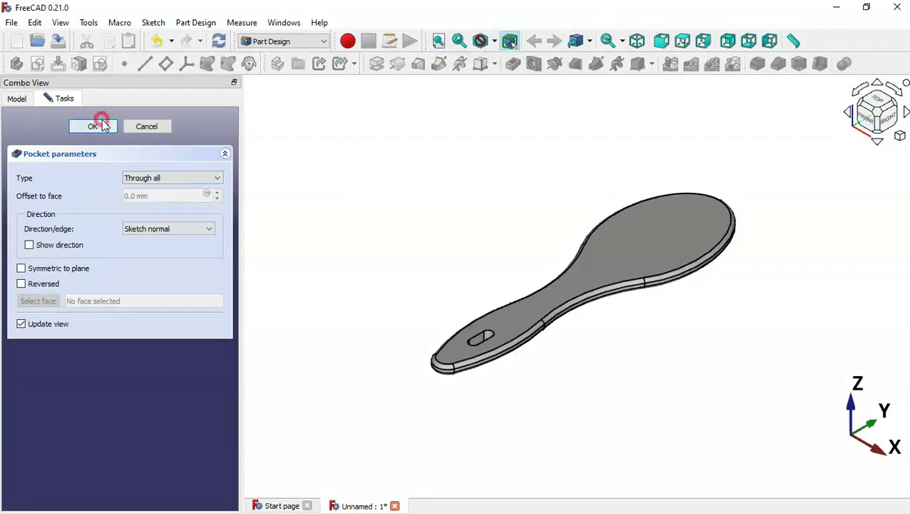
left_click(99, 125)
mouse_move(521, 168)
middle_mouse_down()
mouse_move(557, 209)
mouse_move(477, 378)
middle_mouse_up()
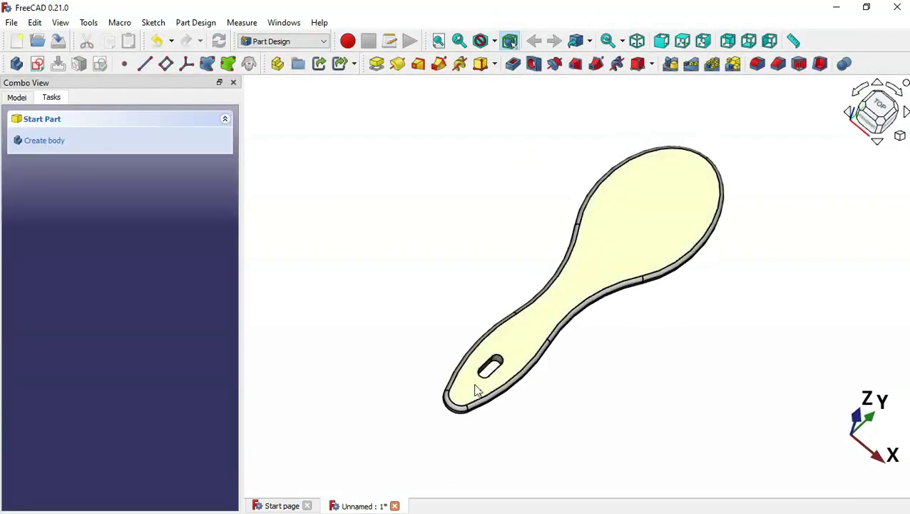
- Fillet the slot's upper and lower rims with a 1.5 mm radius, starting from the two edges at one rounded end
key("alt+Tab")
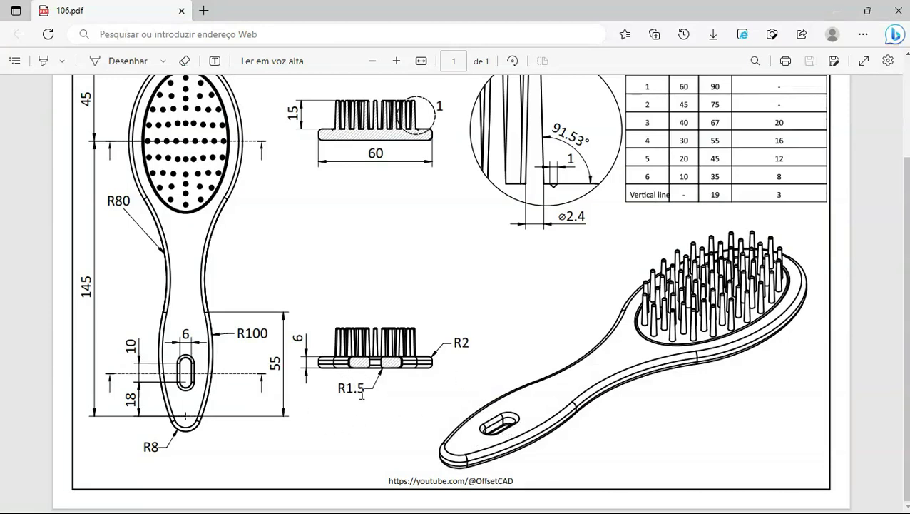
key("alt+Tab")
scroll(543, 386, "up", 5)
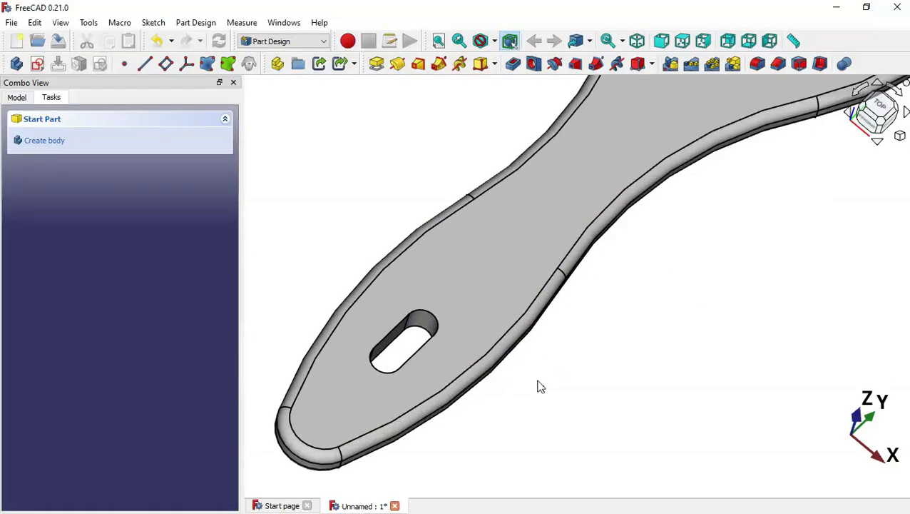
left_click(430, 318)
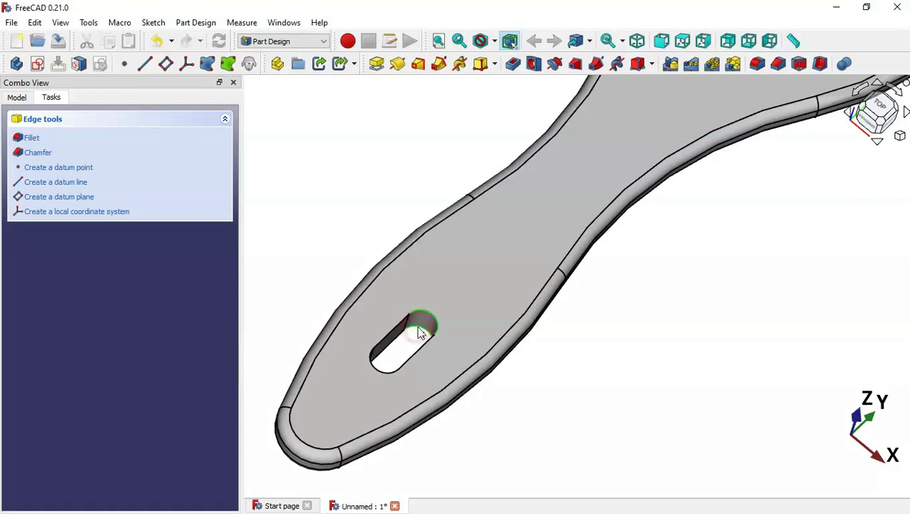
left_click(757, 64)
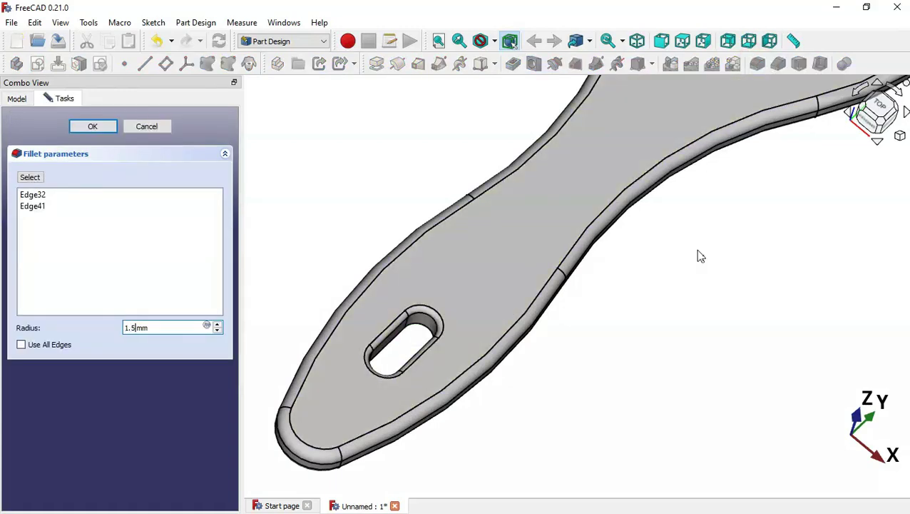
key("Return")
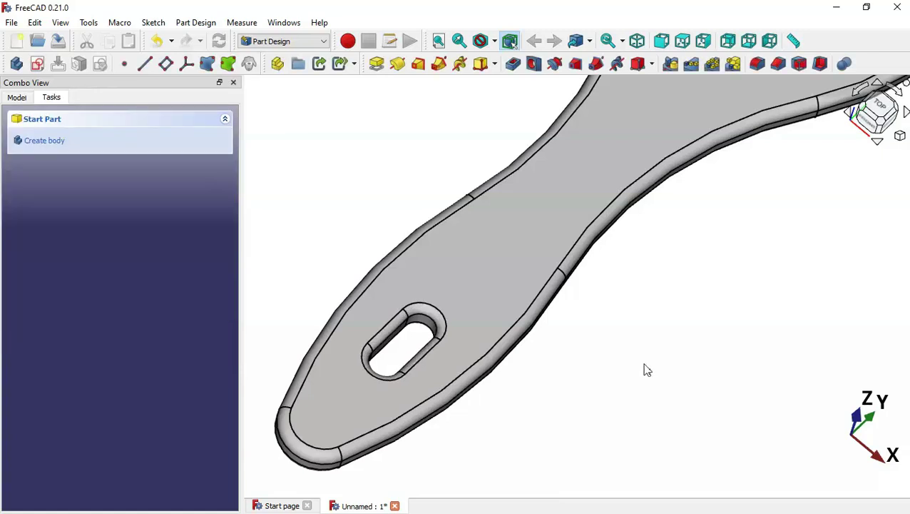
scroll(646, 370, "down", 3)
scroll(474, 321, "up", 3)
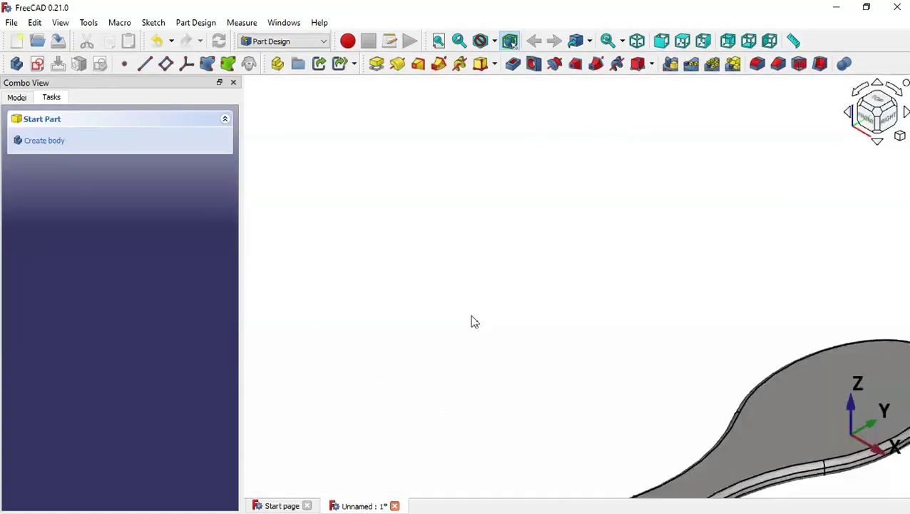
scroll(473, 322, "down", 5)
left_click(704, 254)
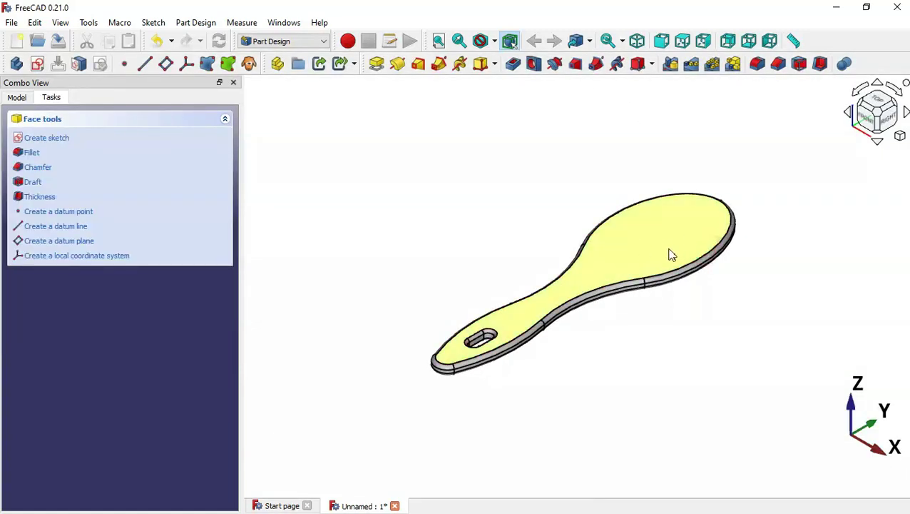
key("alt+Tab")
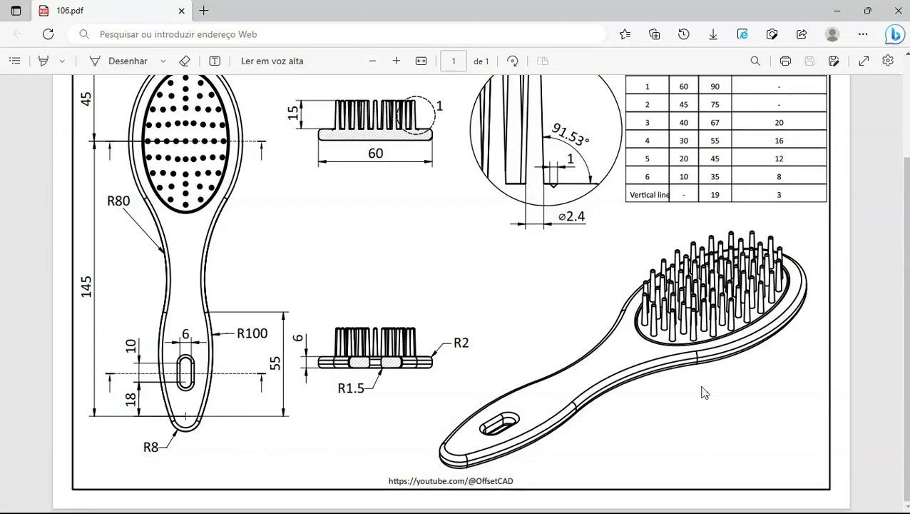
key("alt+Tab")
left_click(308, 264)
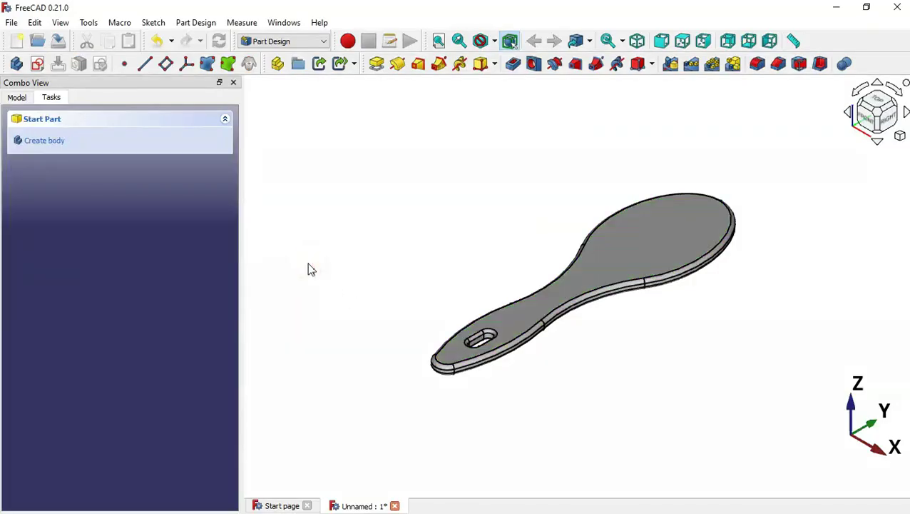
- Rename the first pad's sketch as 1, matching the ellipse numbering in the reference drawing's table
left_click(19, 98)
left_click(123, 236)
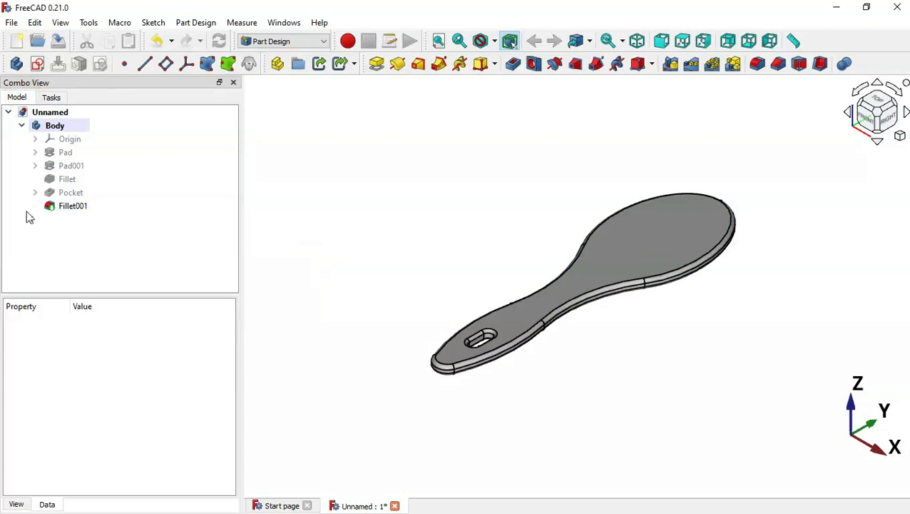
left_click(66, 153)
left_click(35, 153)
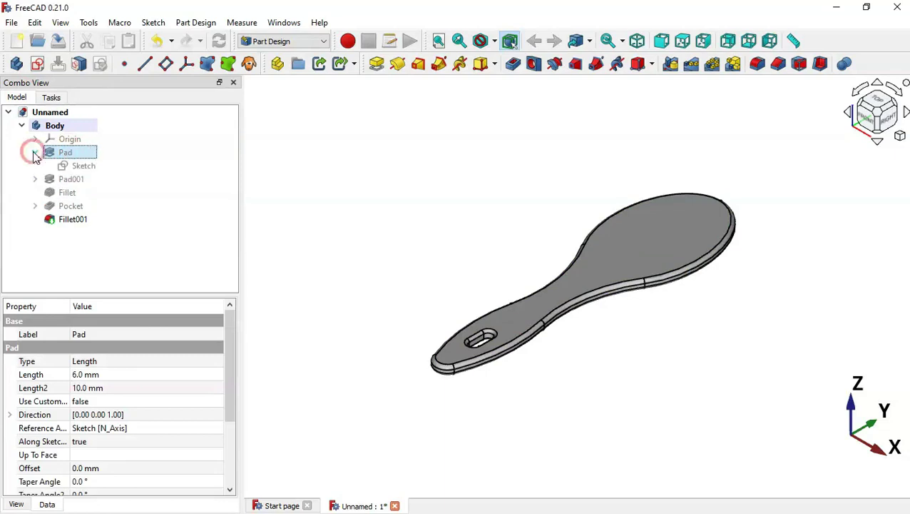
left_click(83, 169)
left_click(83, 168)
key("Return")
key("alt+Tab")
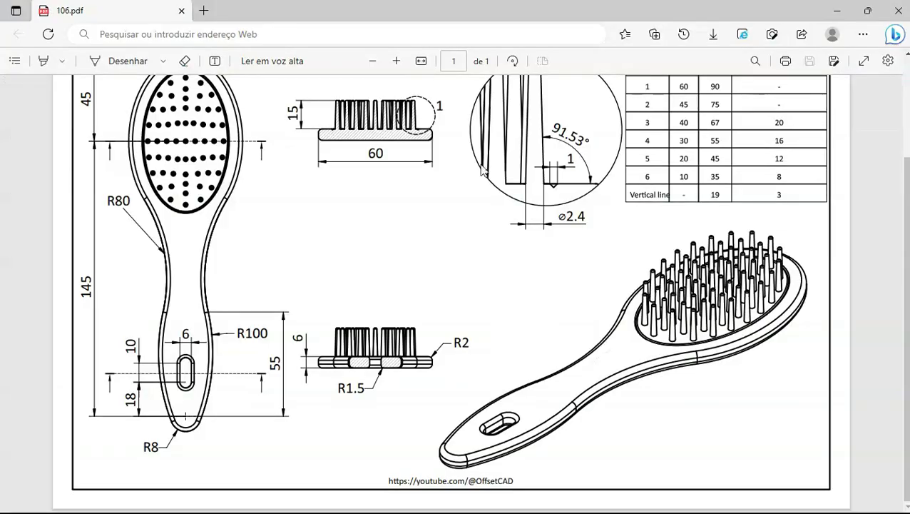
scroll(900, 187, "up", 2)
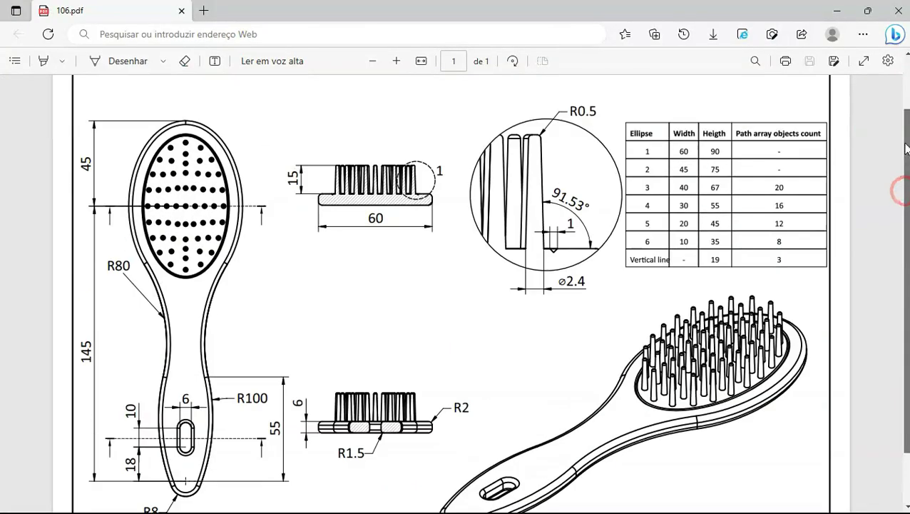
key("alt+Tab")
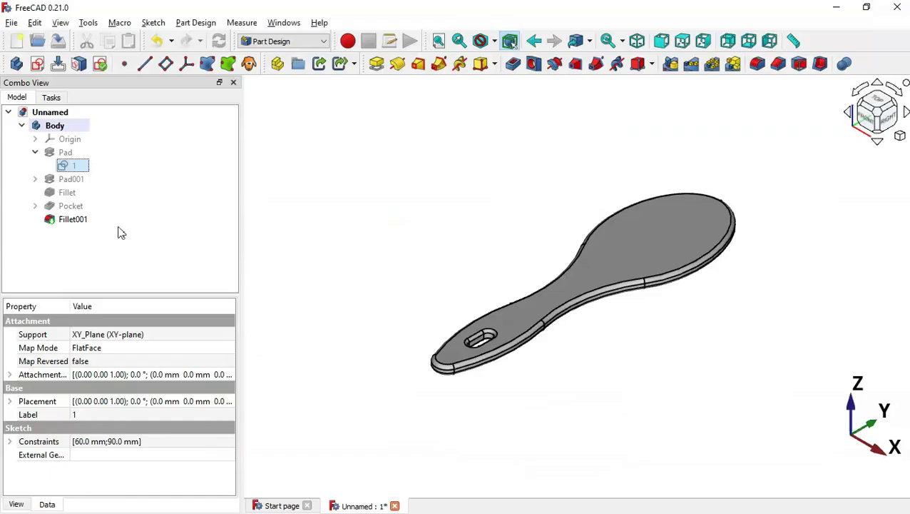
- Copy the first pad's ellipse sketch 1 without its XY-plane dependency and paste the duplicate
left_click(108, 41)
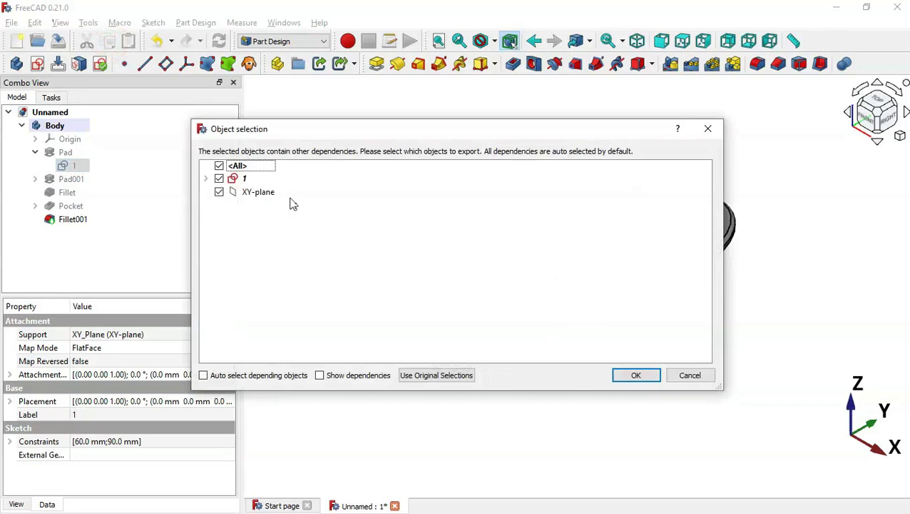
left_click(219, 166)
left_click(219, 178)
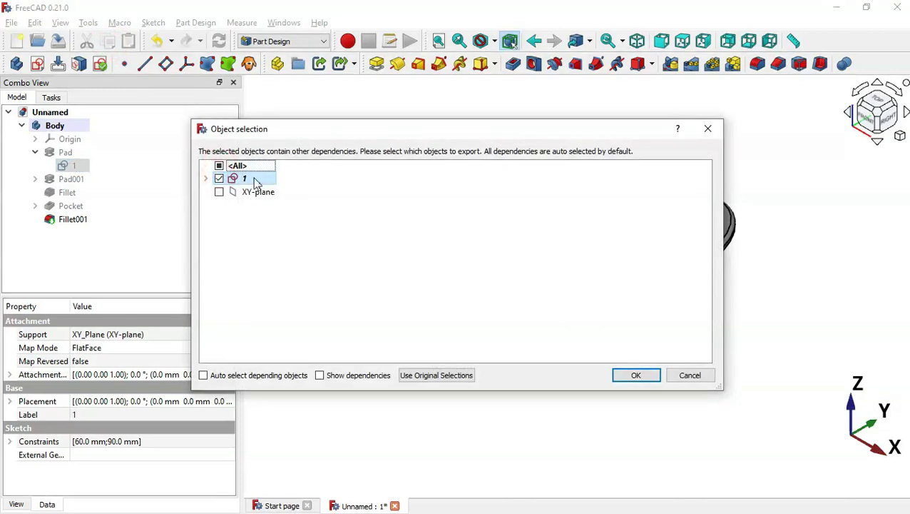
key("Return")
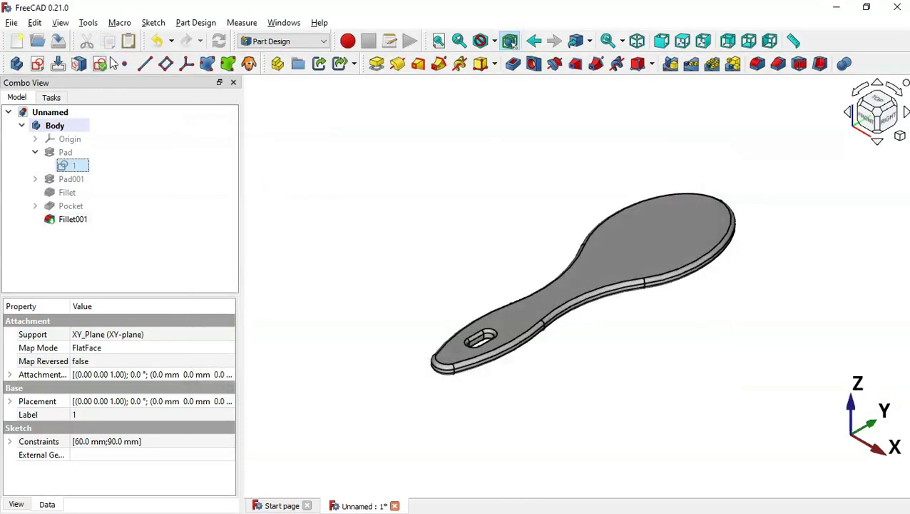
left_click(129, 41)
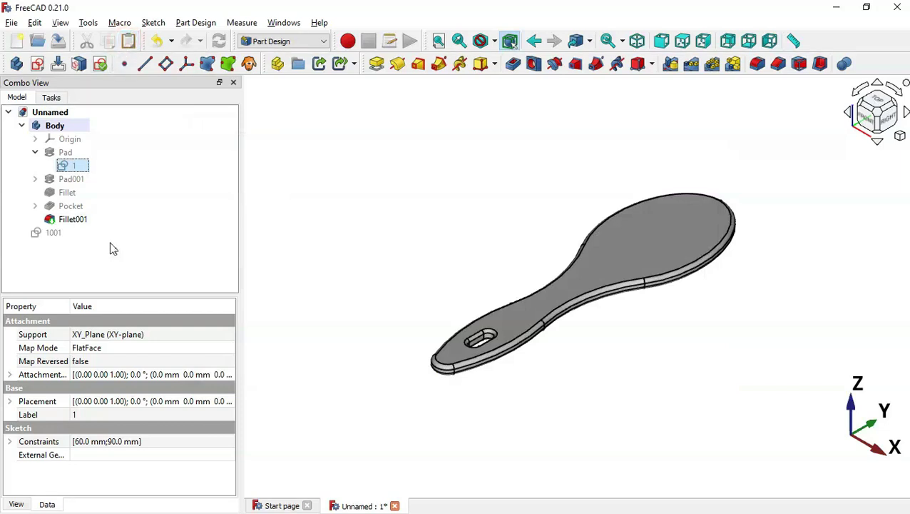
- Rename the pasted sketch as 2, make it visible and move it into the Body
left_click(60, 238)
left_click(60, 237)
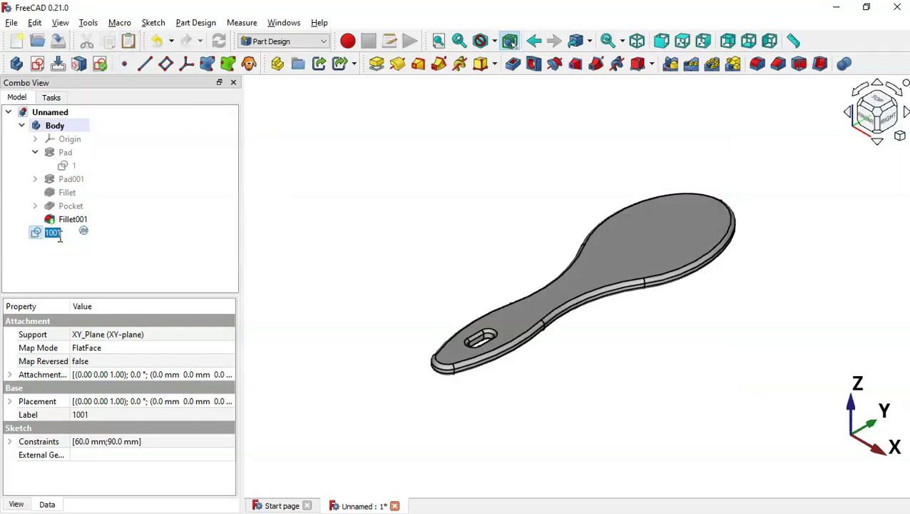
key("Return")
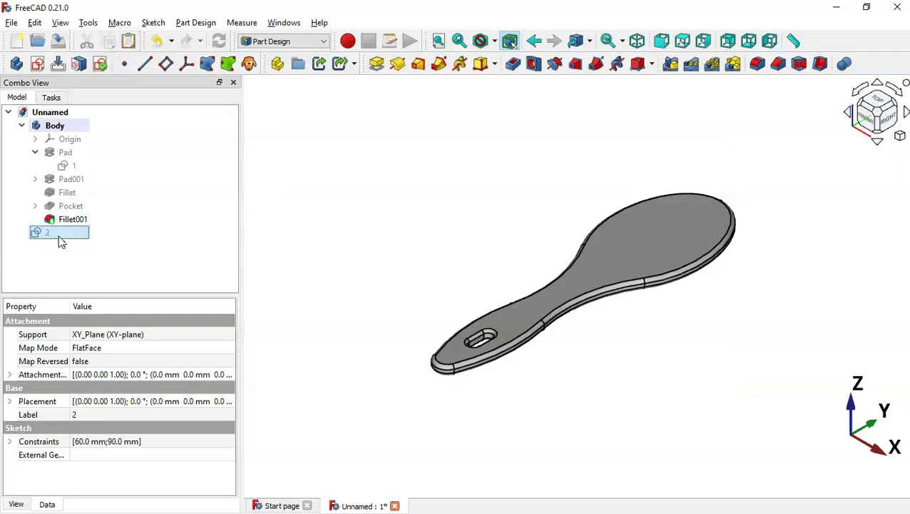
key("space")
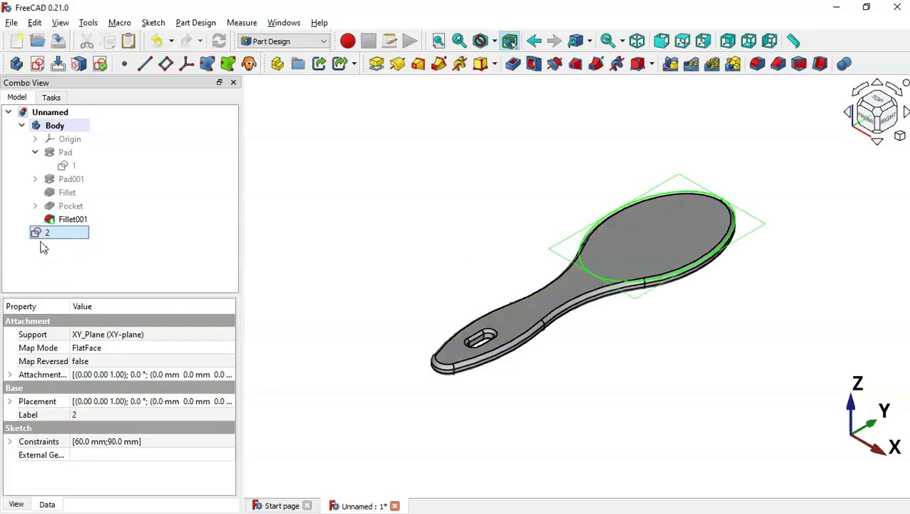
mouse_move(46, 236)
left_mouse_down()
mouse_move(82, 108)
mouse_move(83, 126)
left_mouse_up()
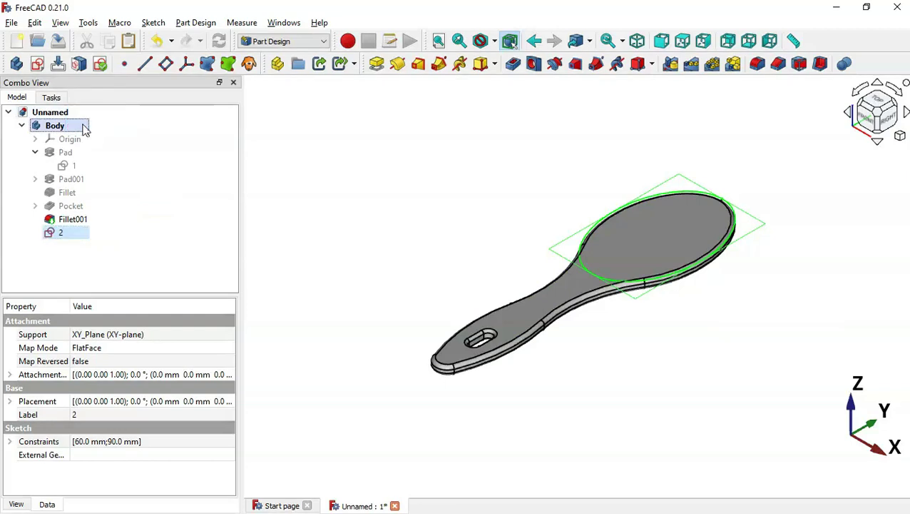
- Set ellipse sketch 2's width to 45 mm and height to 75 mm, following the reference drawing's ellipse table
left_click(70, 234)
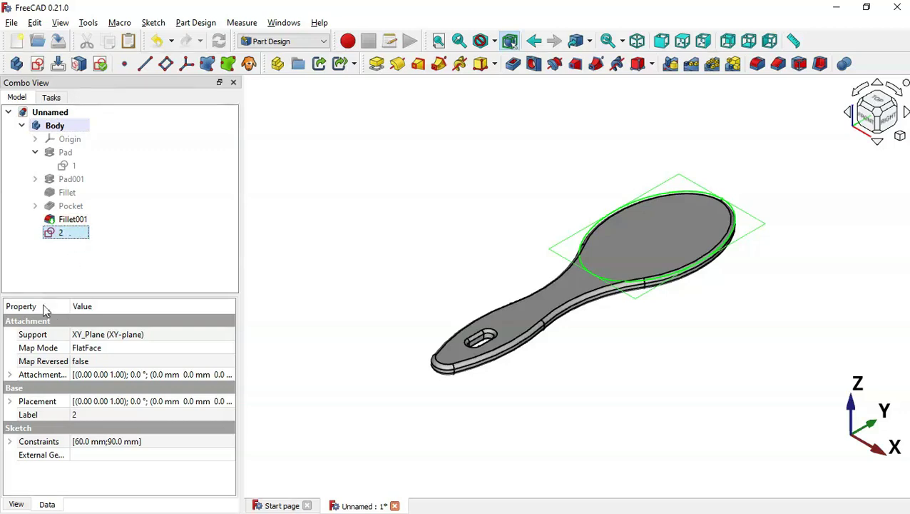
left_click(9, 442)
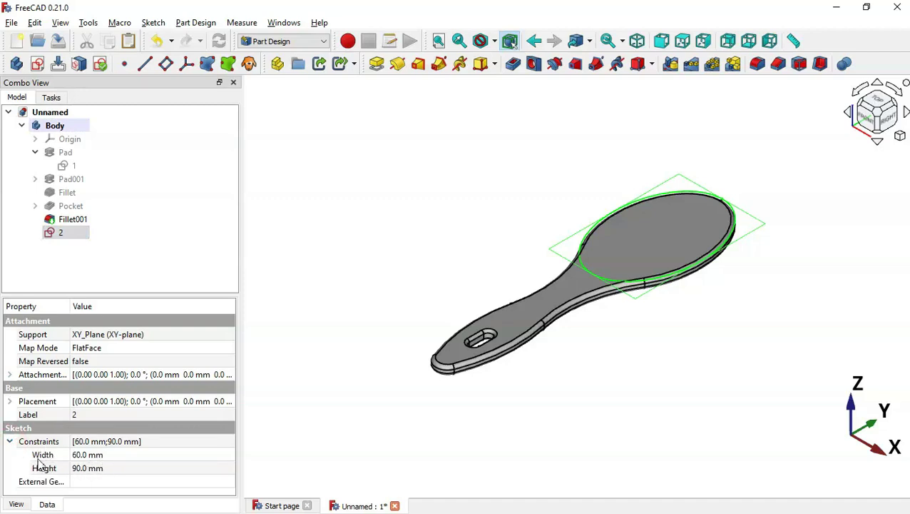
left_click(135, 455)
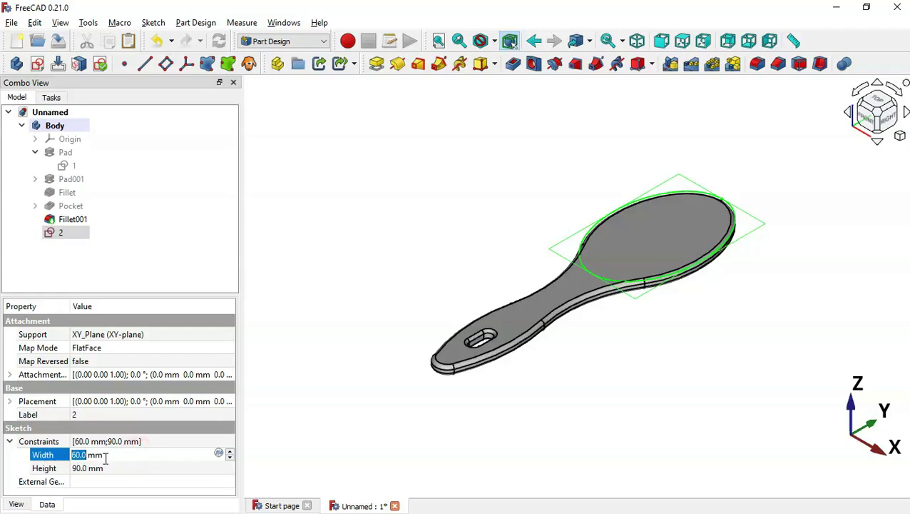
key("alt+Tab")
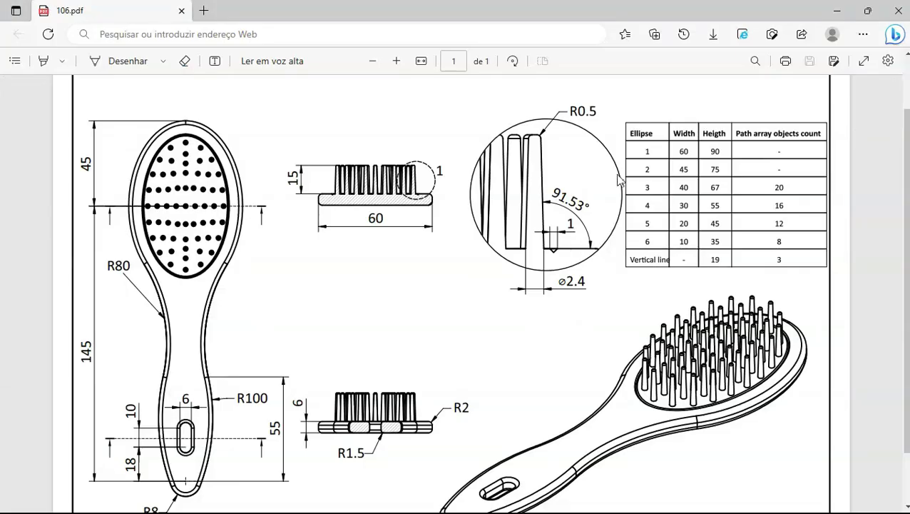
key("alt+Tab")
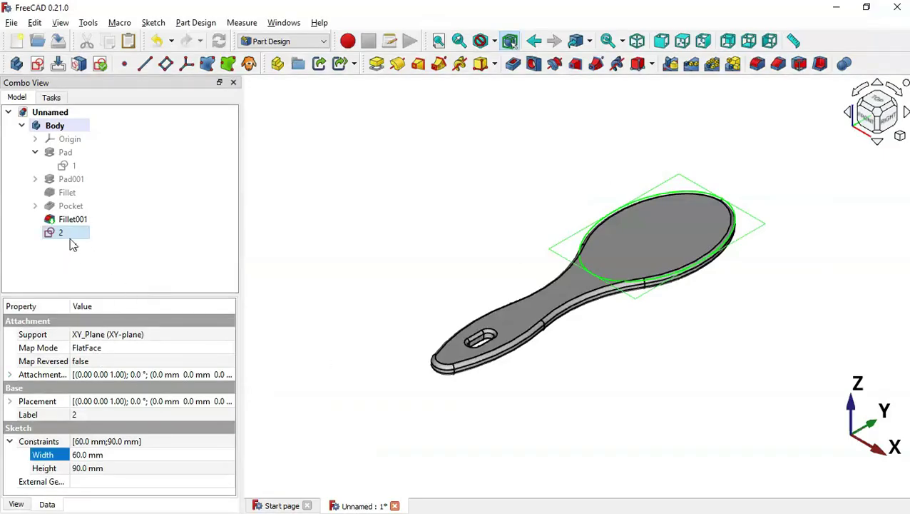
key("alt+Tab")
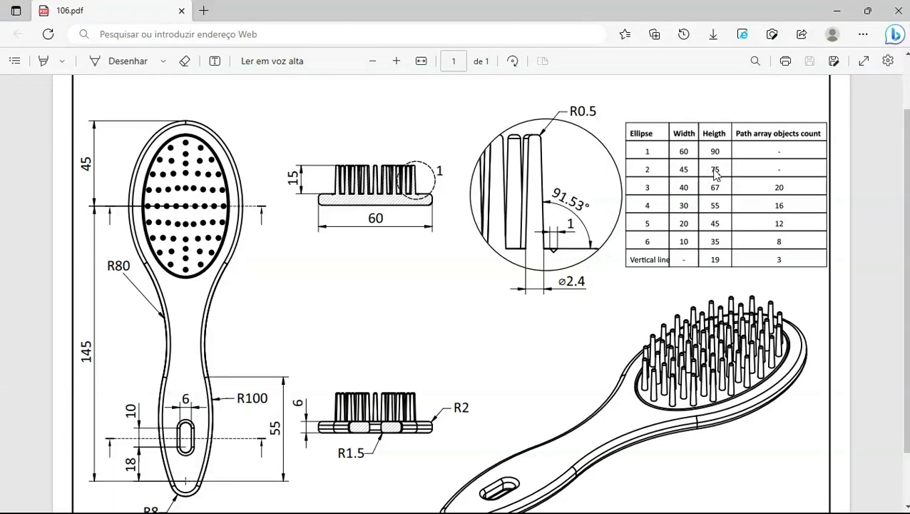
key("alt+Tab")
left_click(153, 457)
type("45")
left_click(155, 469)
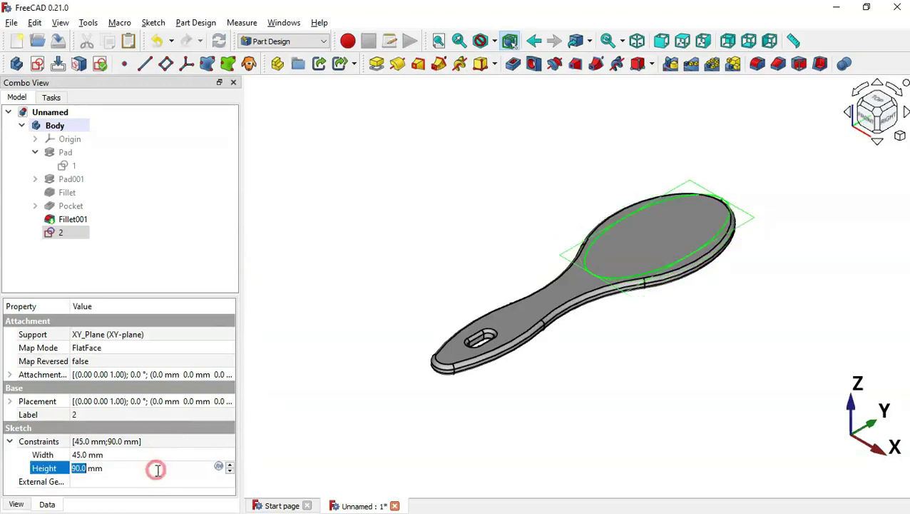
type("75")
key("Return")
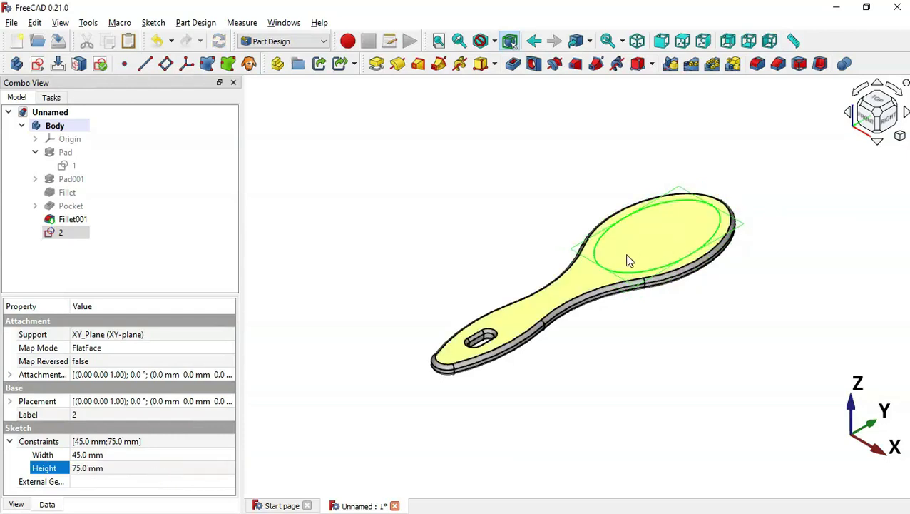
left_click(328, 212)
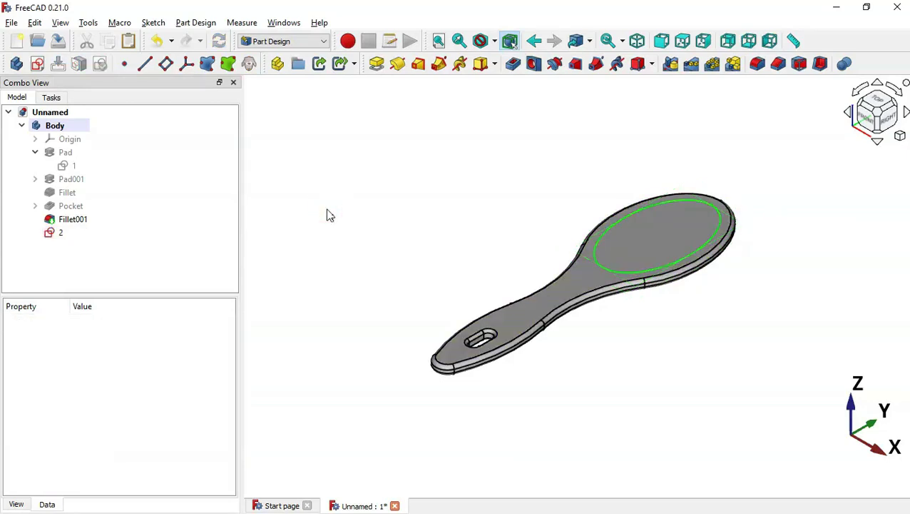
- Start a new sketch on the XZ plane and show the body in section view
left_click(37, 63)
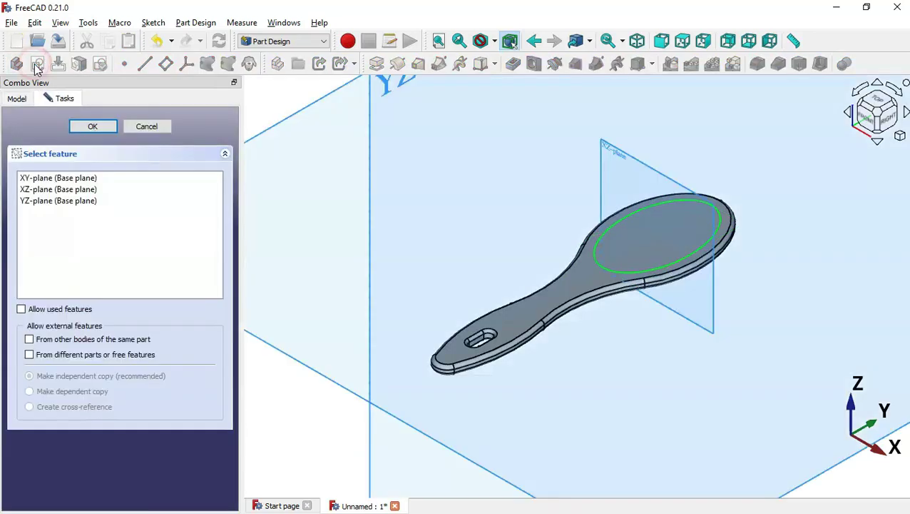
left_click(615, 150)
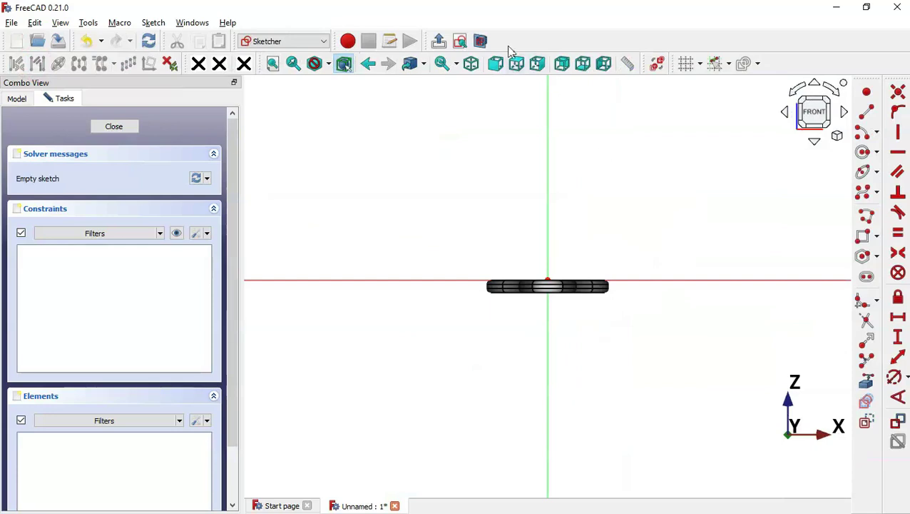
left_click(482, 42)
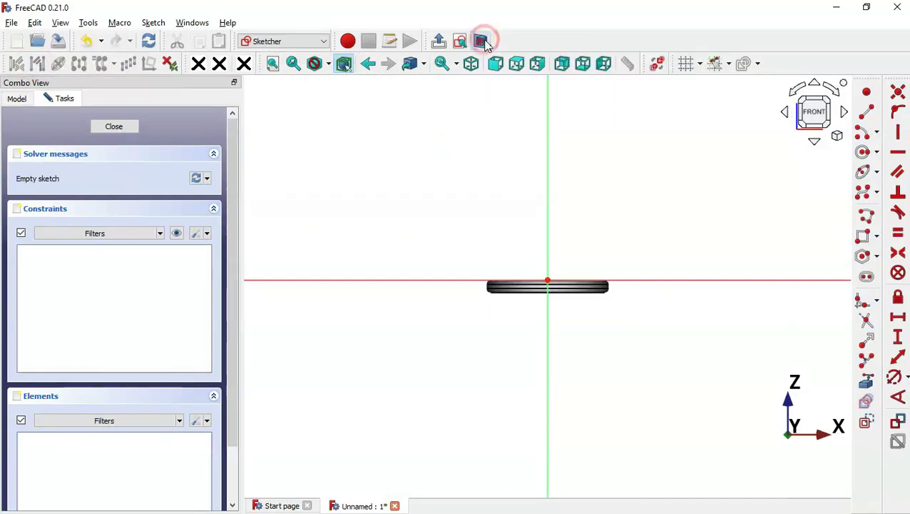
scroll(562, 279, "up", 5)
scroll(562, 278, "up", 1)
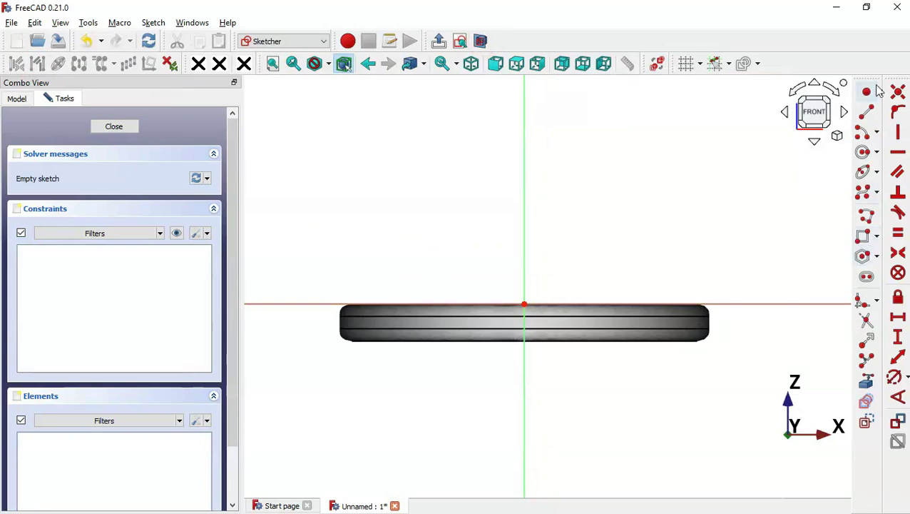
- Draw a square centred on the origin with one corner on the horizontal axis, about 36.6 mm from centre to corner
left_click(878, 260)
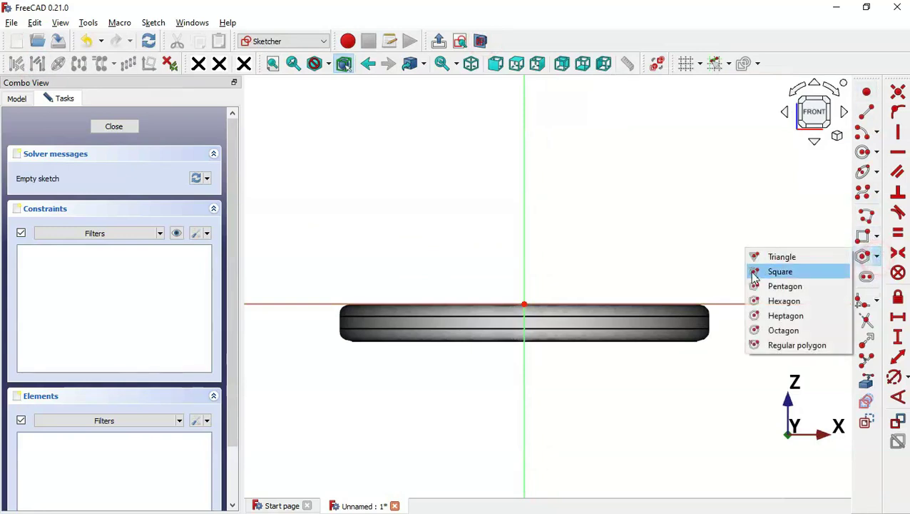
left_click(783, 272)
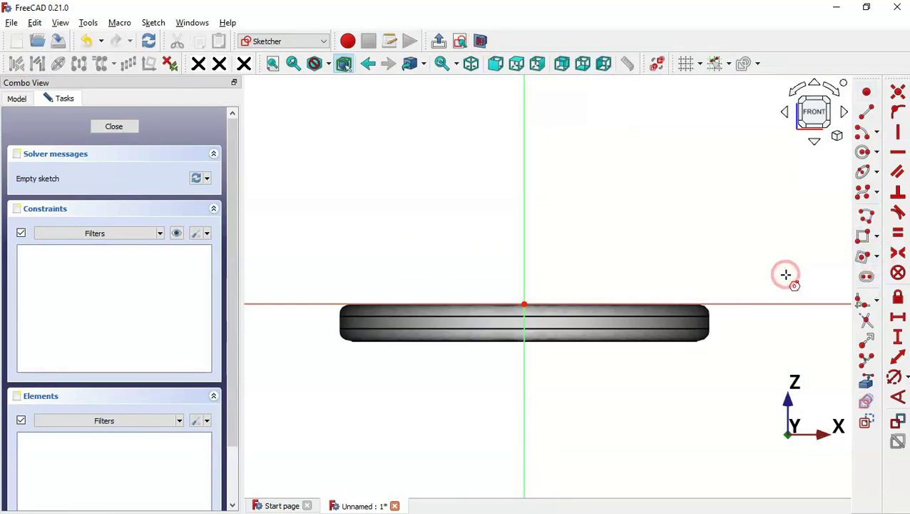
left_click(524, 305)
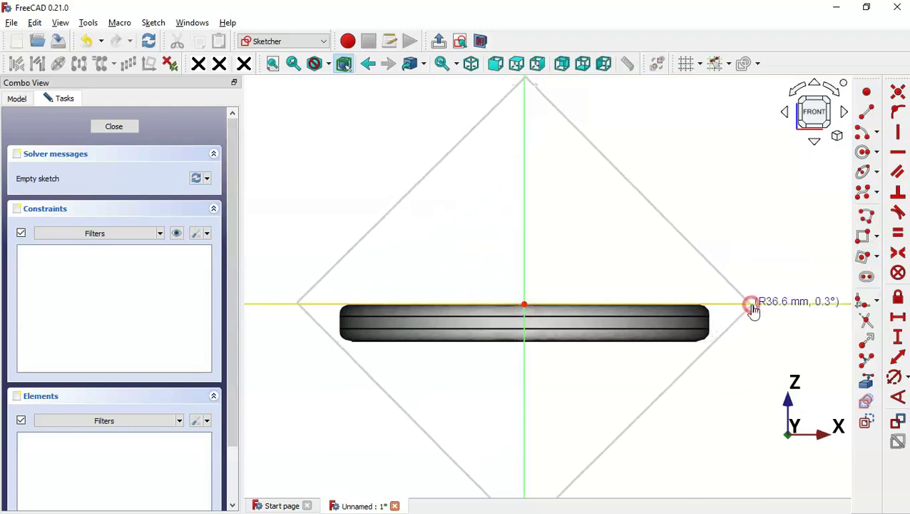
left_click(751, 303)
scroll(549, 239, "down", 2)
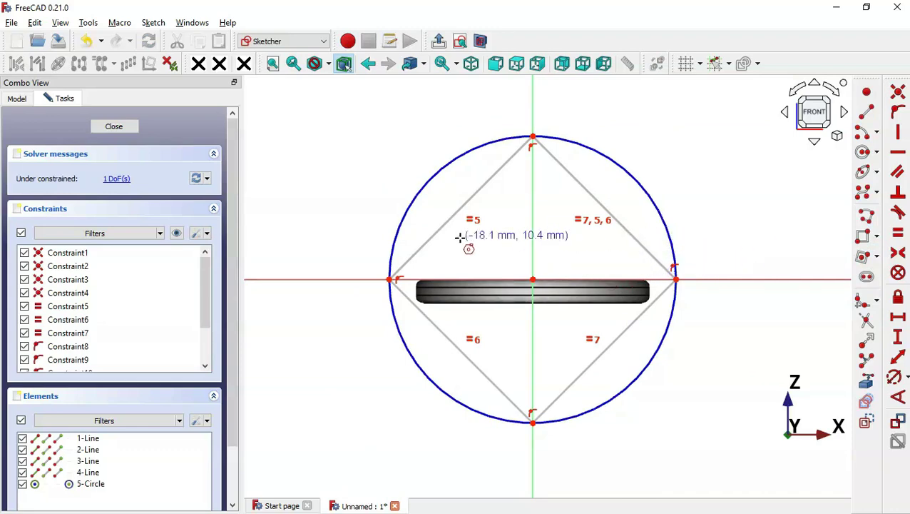
- Constrain the horizontal distance between the square's two opposite corners on the horizontal axis to 1 mm and leave the sketch
key("alt+Tab")
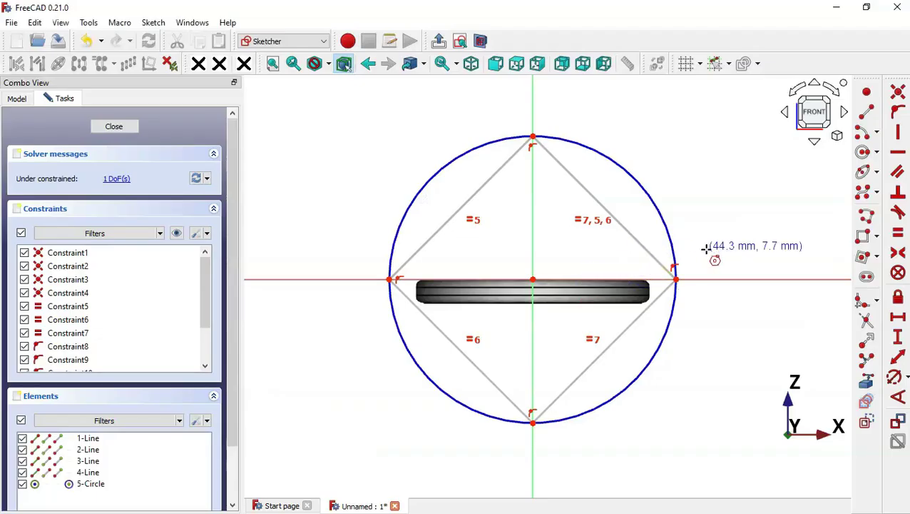
left_click(900, 320)
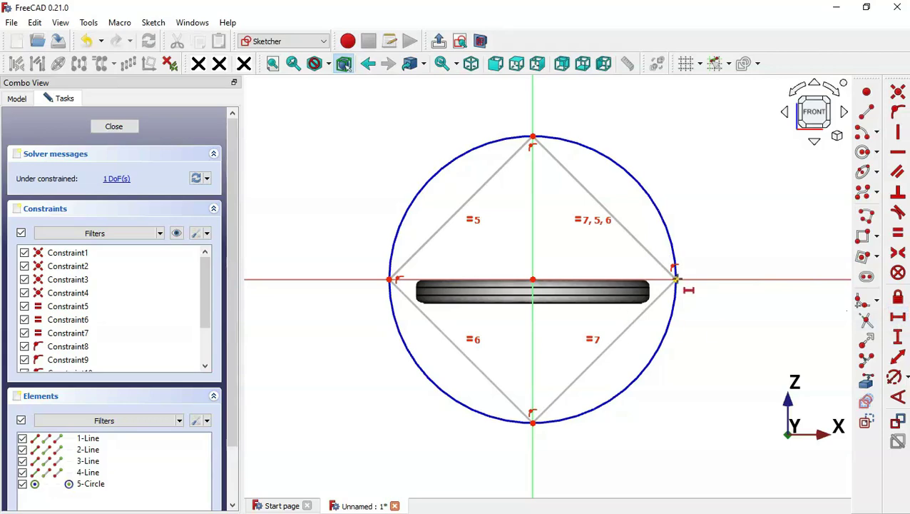
left_click(676, 280)
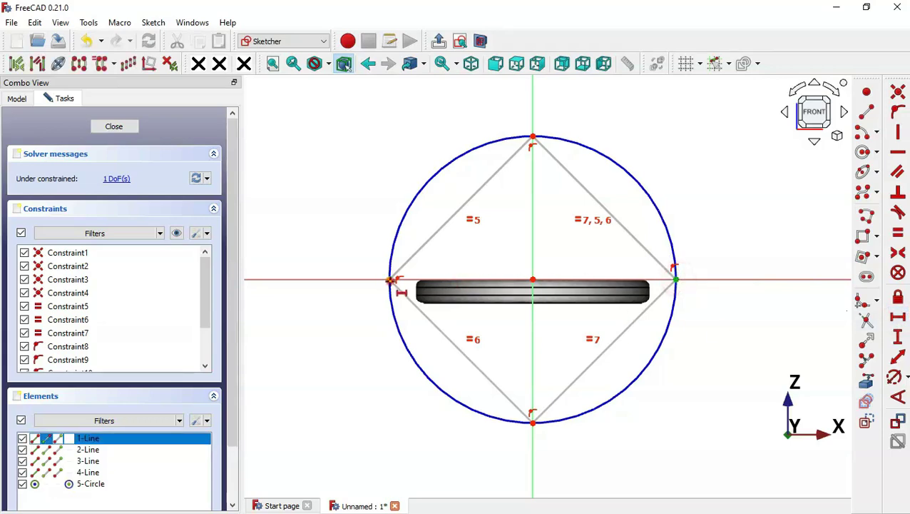
left_click(391, 280)
type("1")
key("Return")
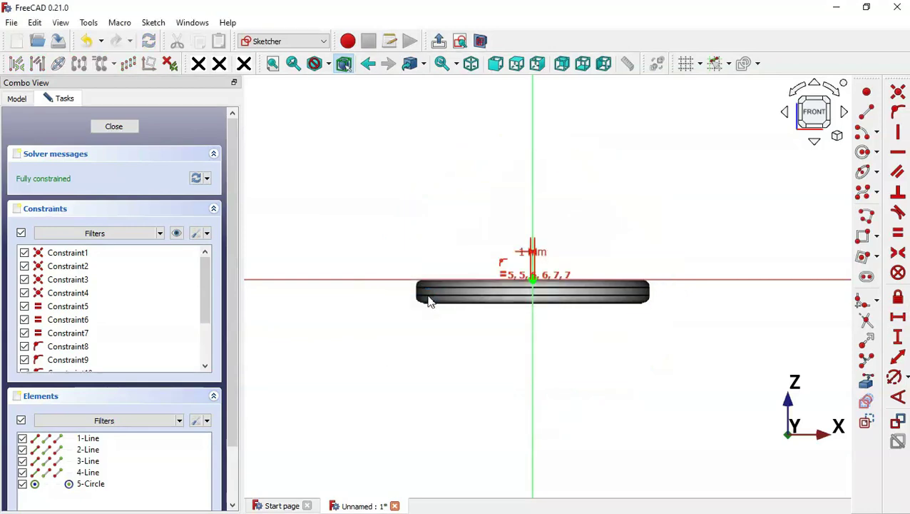
left_click(437, 41)
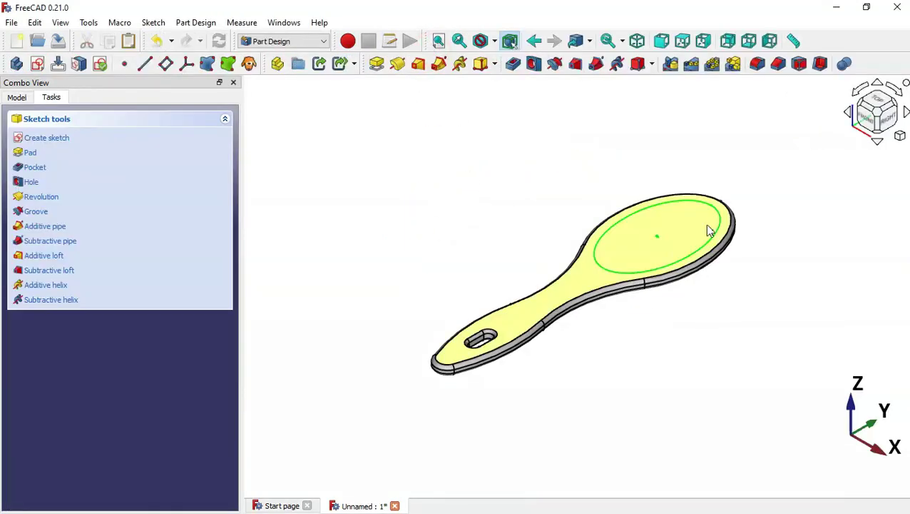
- Reattach the square profile sketch to the edge of ellipse 2 with the Normal to edge mode and recompute the model
scroll(710, 231, "up", 4)
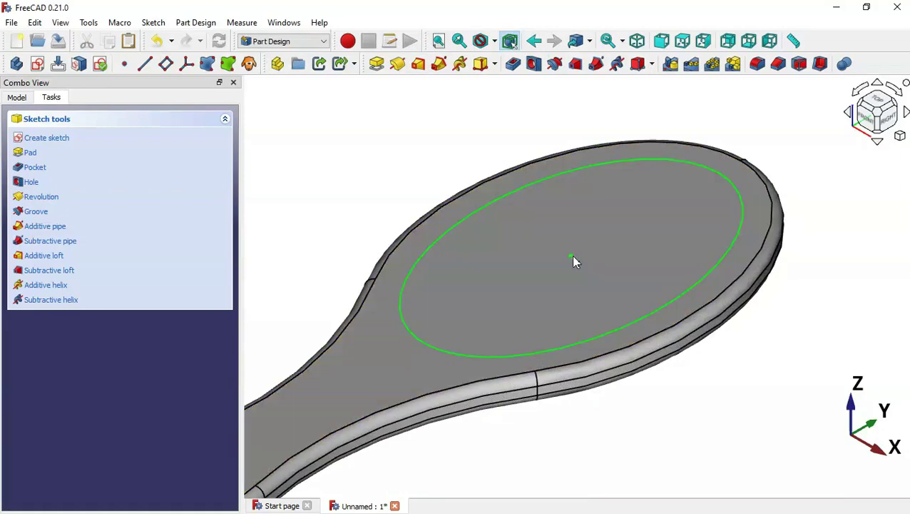
left_click(571, 257, "ctrl")
left_click(18, 98)
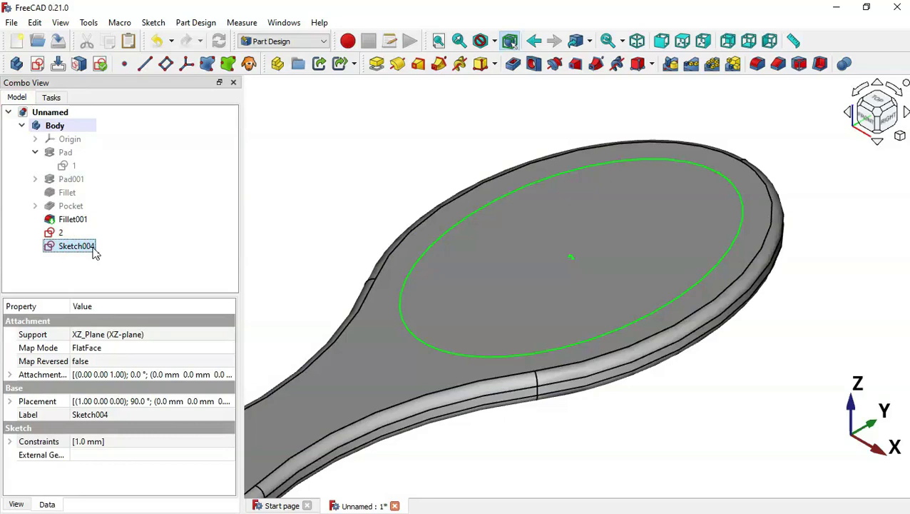
right_click(95, 251)
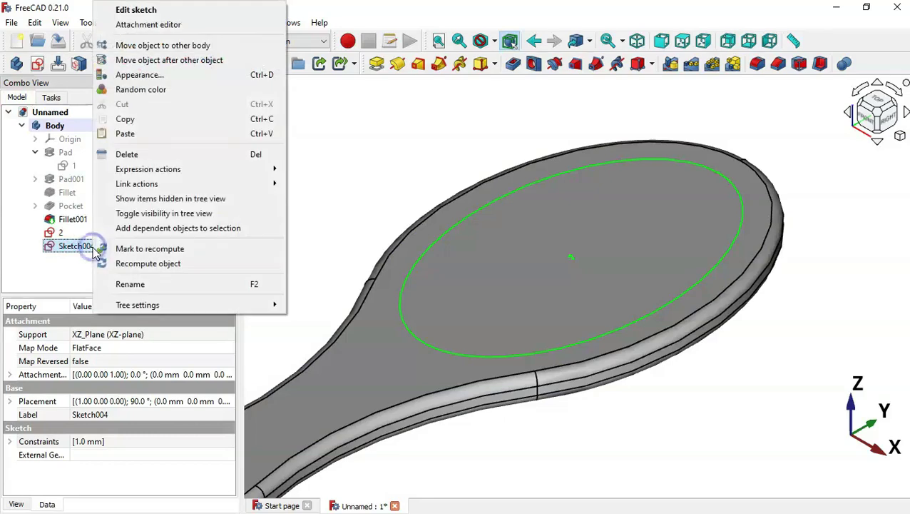
left_click(187, 25)
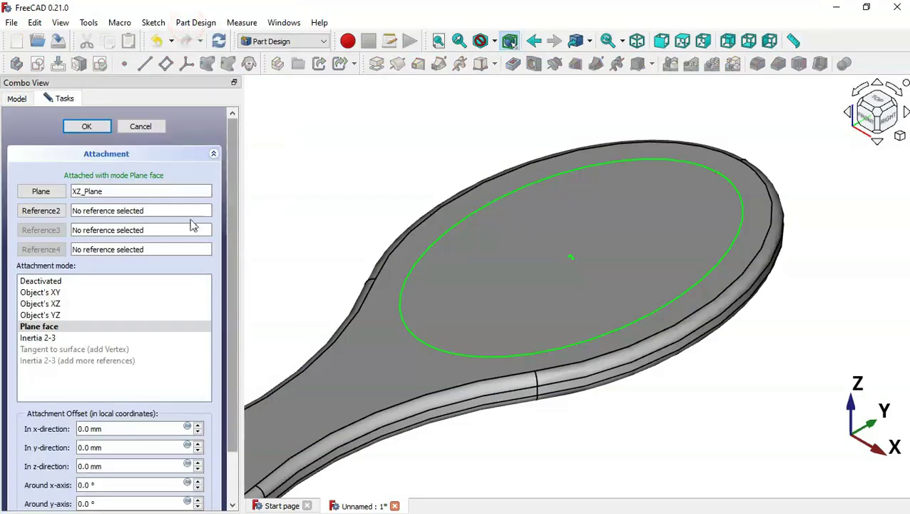
left_click(39, 191)
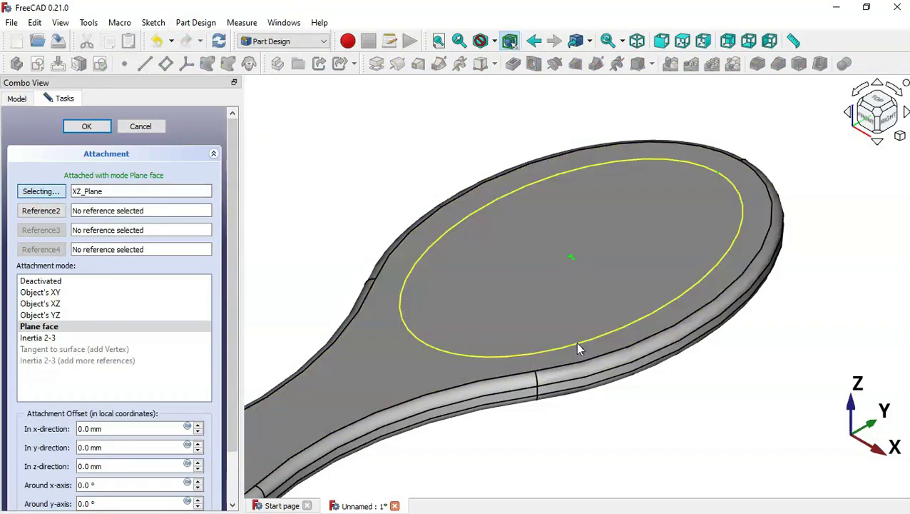
left_click(578, 349)
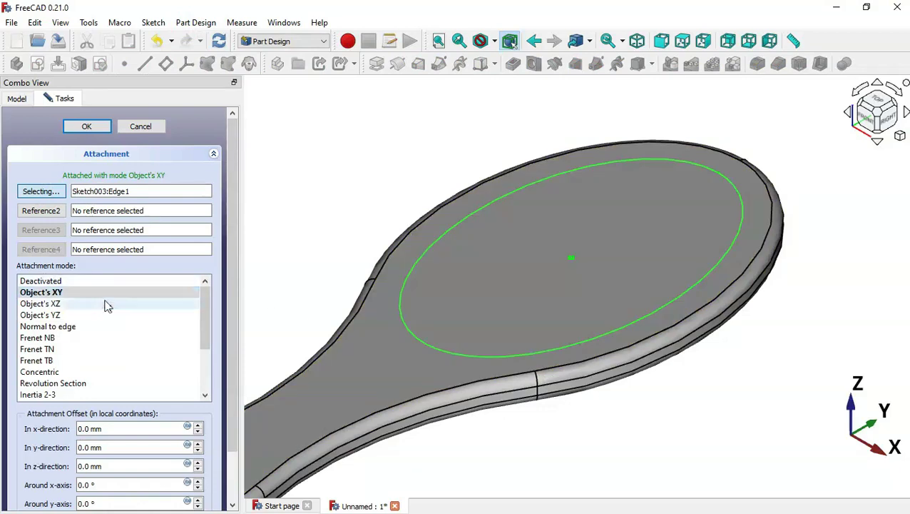
left_click(77, 326)
left_click(87, 127)
left_click(218, 42)
- Cut a groove into the brush face with a Subtractive Pipe, sweeping the square profile sketch along ellipse 2
scroll(442, 146, "down", 1)
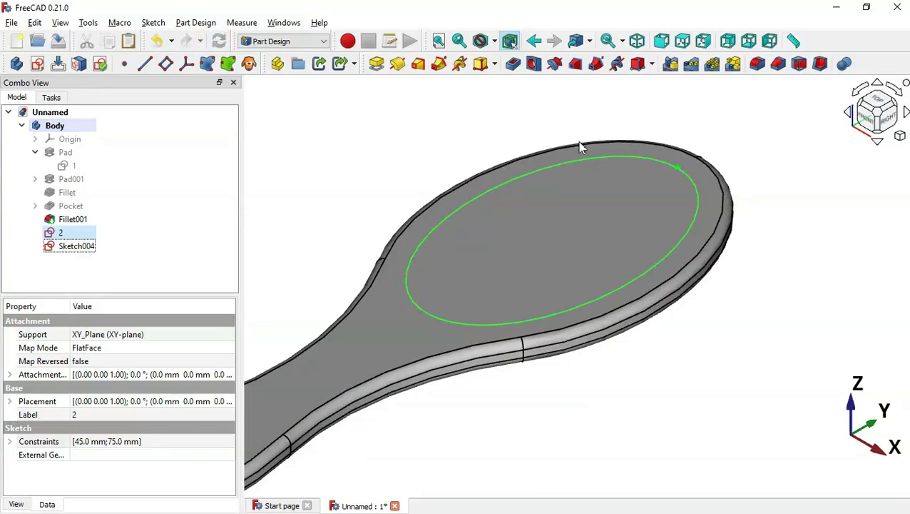
key("alt+Tab")
key("alt+Tab")
left_click(77, 246)
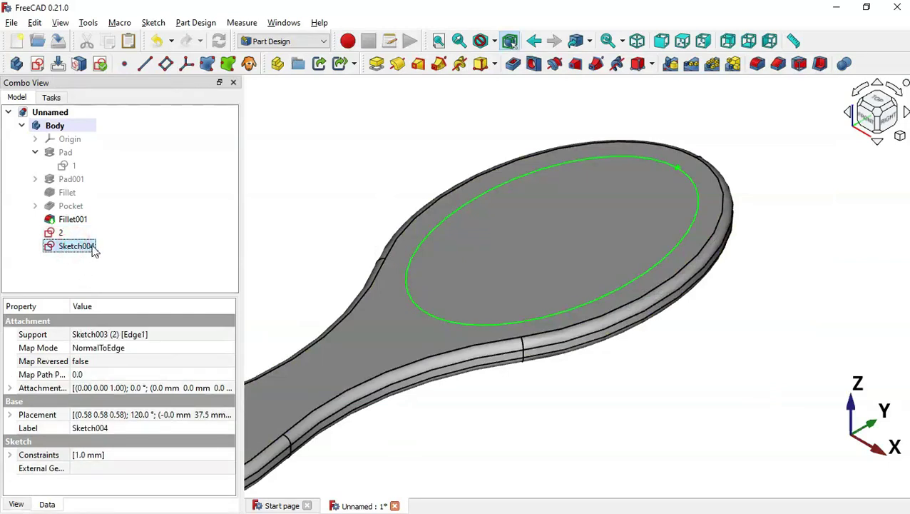
left_click(598, 66)
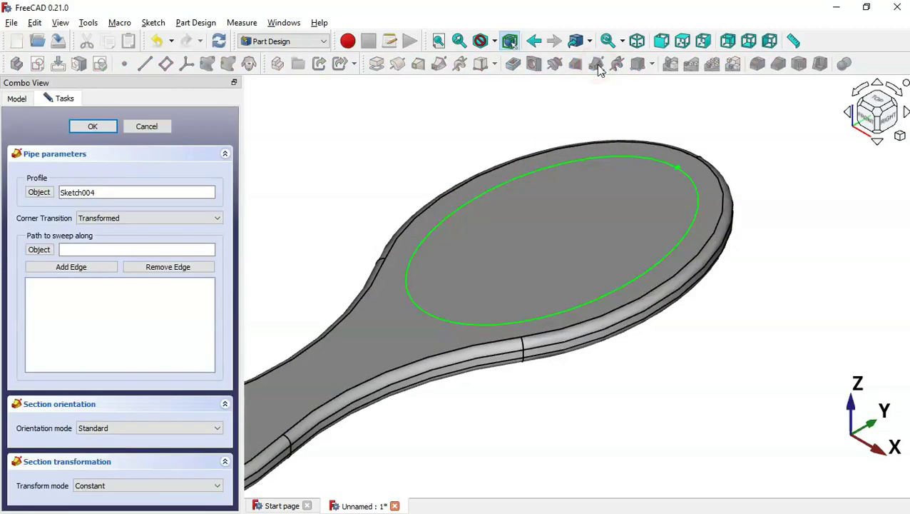
left_click(44, 251)
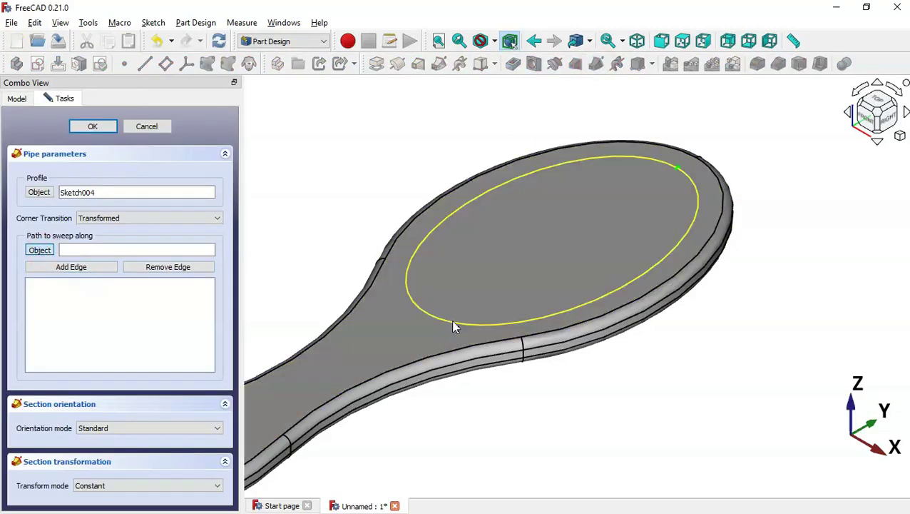
left_click(454, 321)
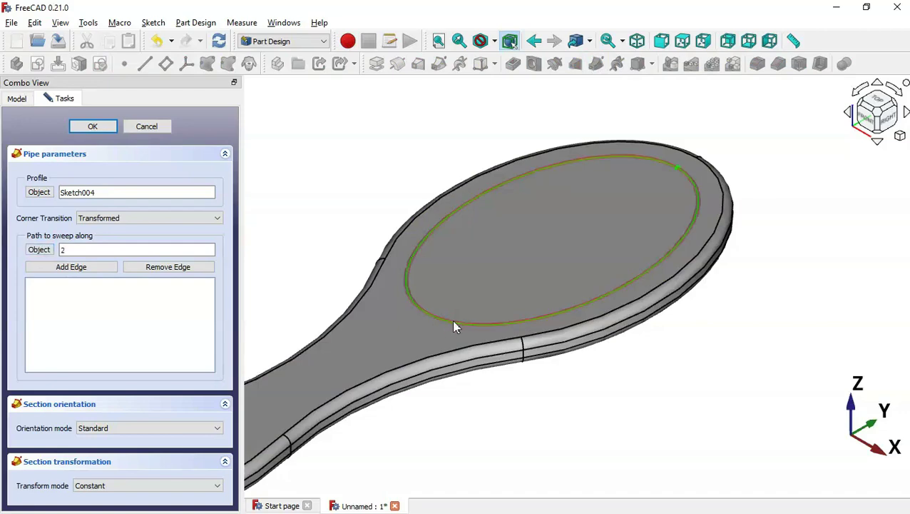
left_click(93, 127)
middle_click_drag(339, 217, 402, 293)
key("0")
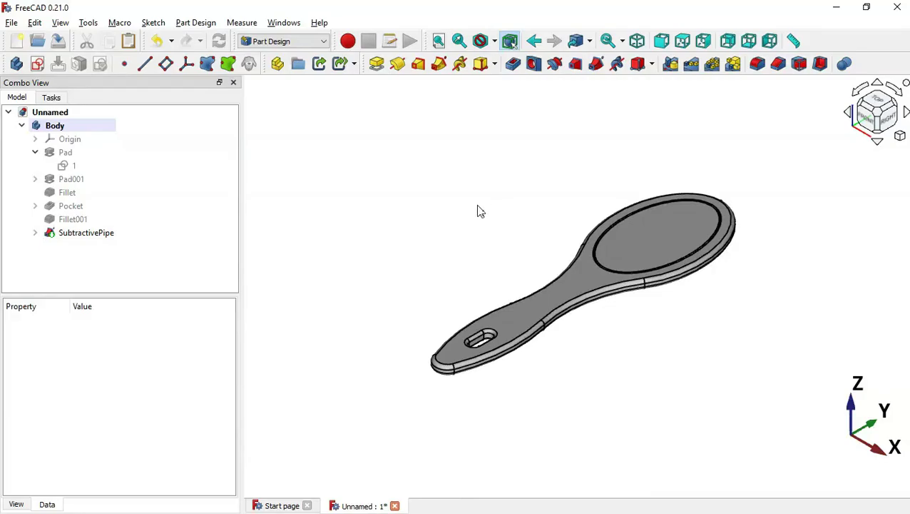
- Create a second body for the bristle and hide the brush body
key("alt+Tab")
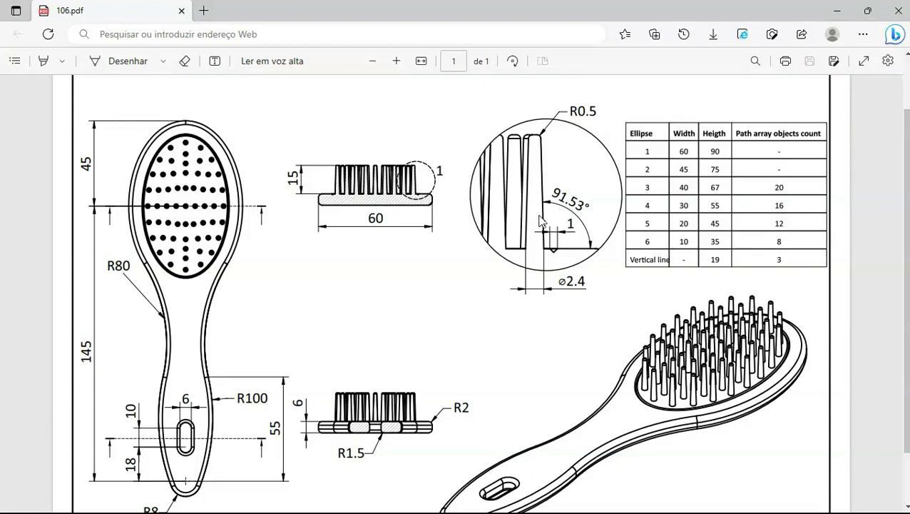
key("alt+Tab")
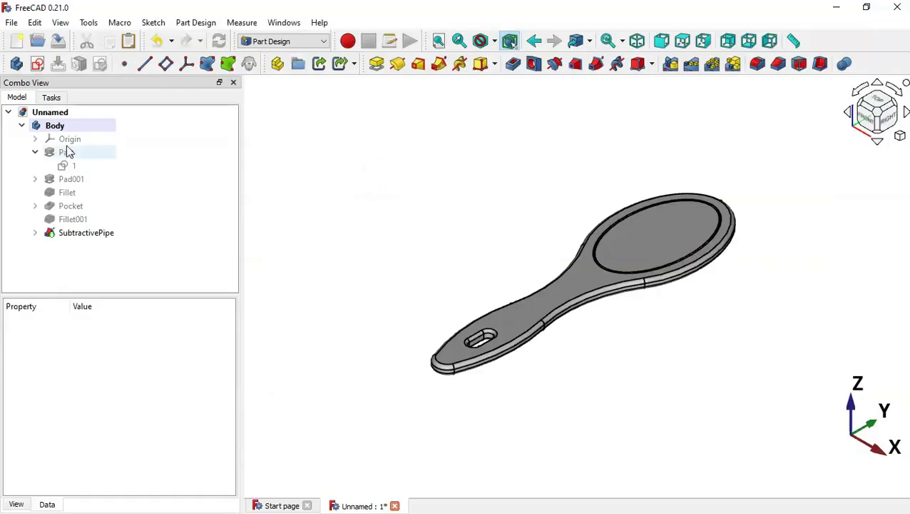
left_click(35, 152)
left_click(137, 221)
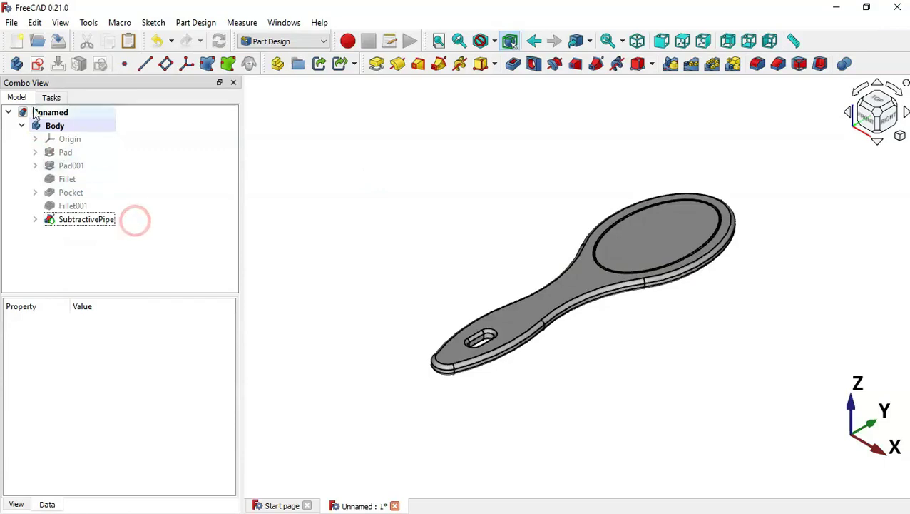
left_click(17, 65)
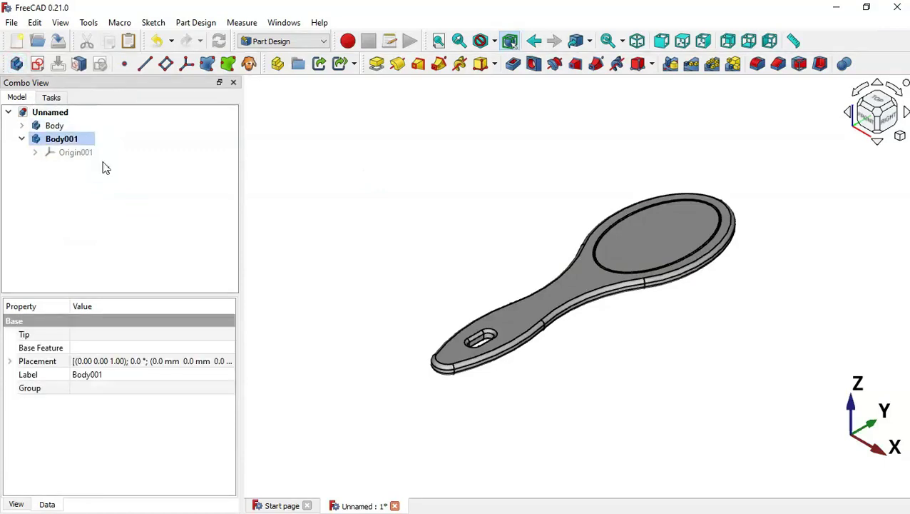
left_click(122, 212)
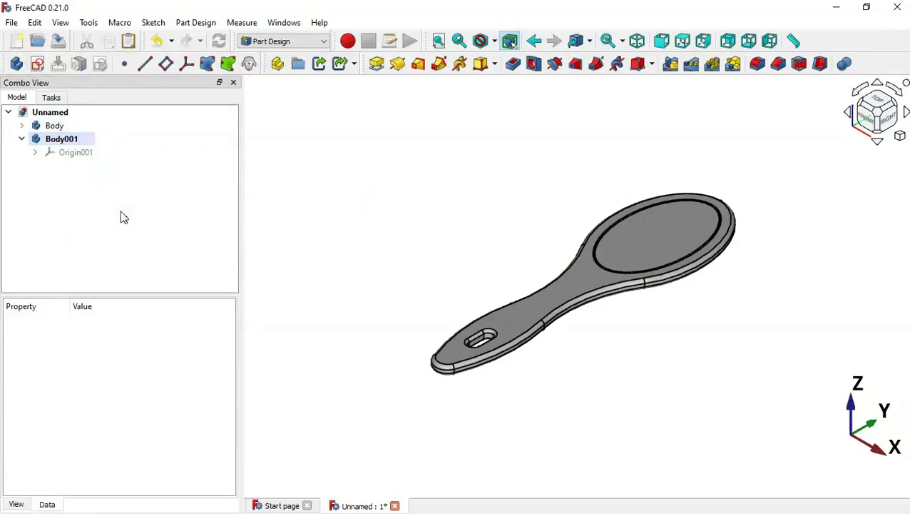
left_click(57, 114)
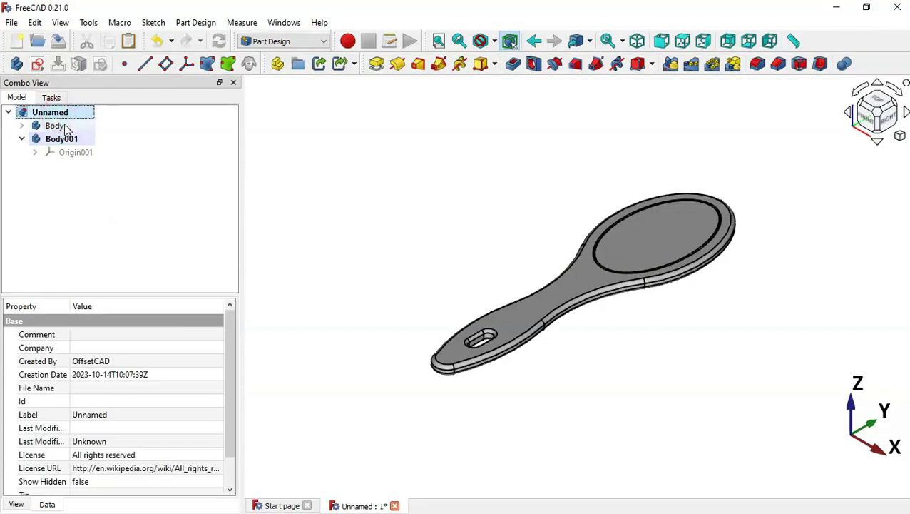
left_click(64, 127)
key("space")
left_click(91, 195)
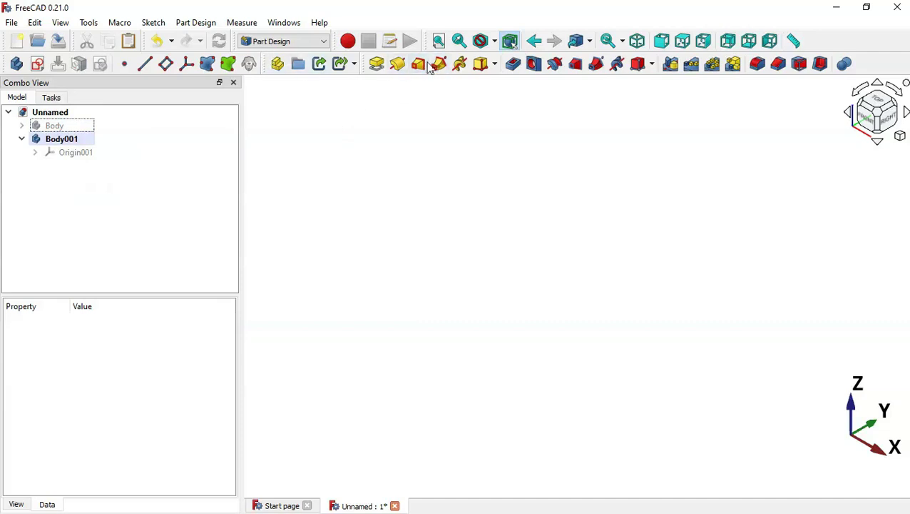
- Add an additive cylinder to the new body, attached to its XY plane
left_click(495, 66)
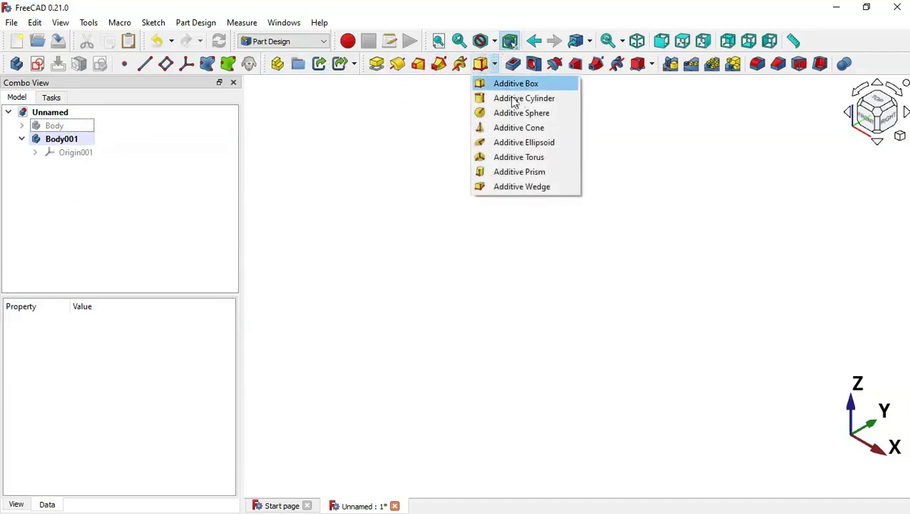
left_click(535, 106)
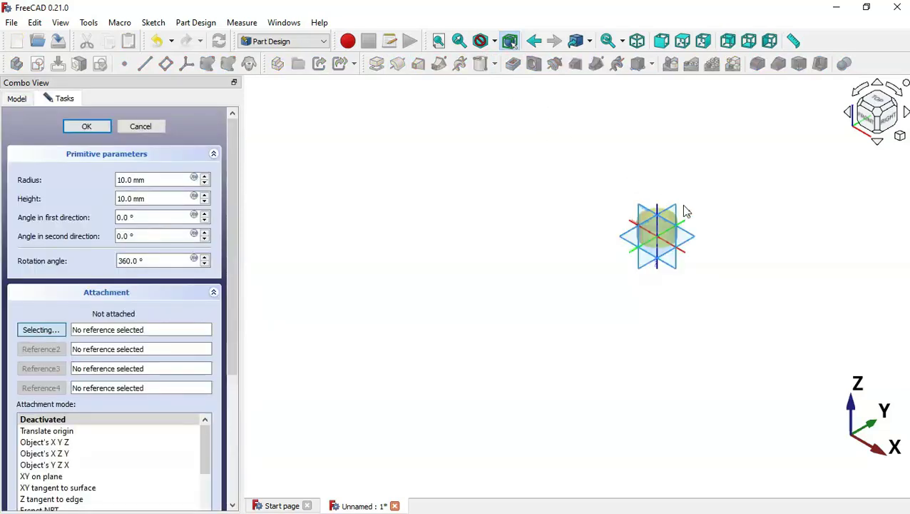
scroll(683, 211, "up", 4)
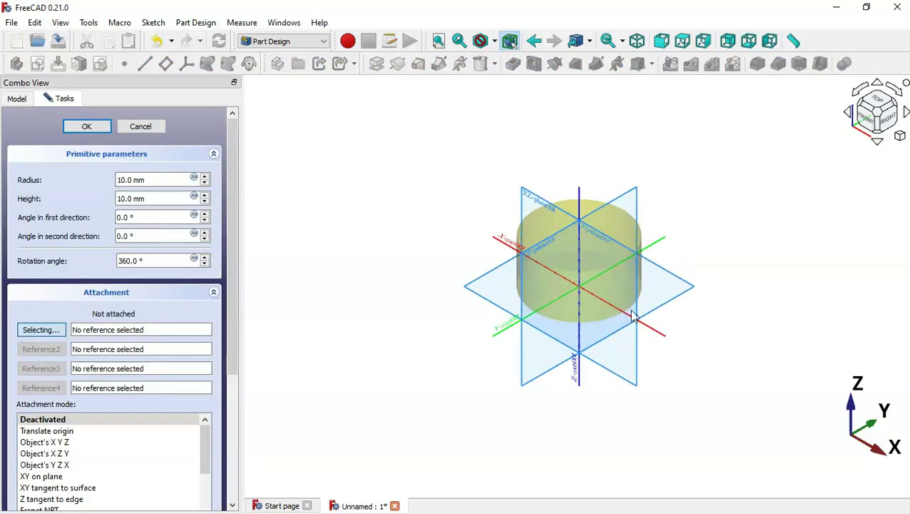
scroll(634, 317, "up", 2)
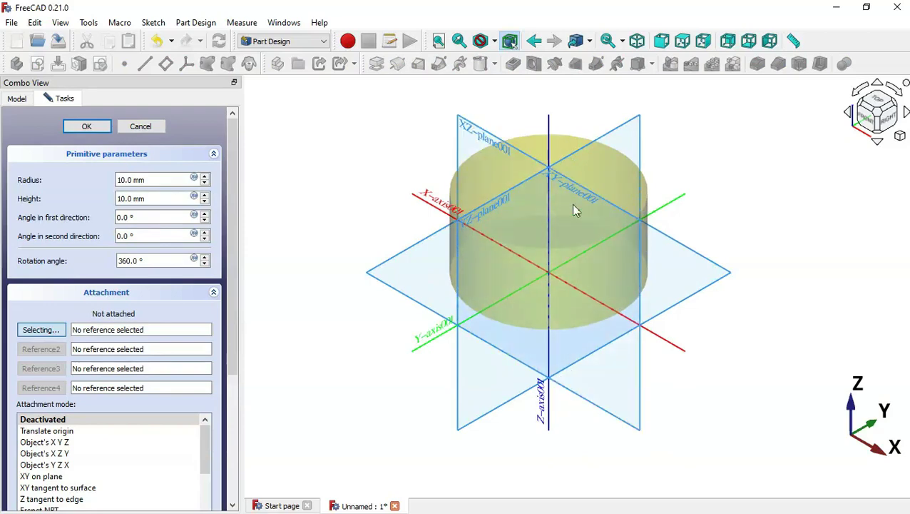
left_click(717, 266)
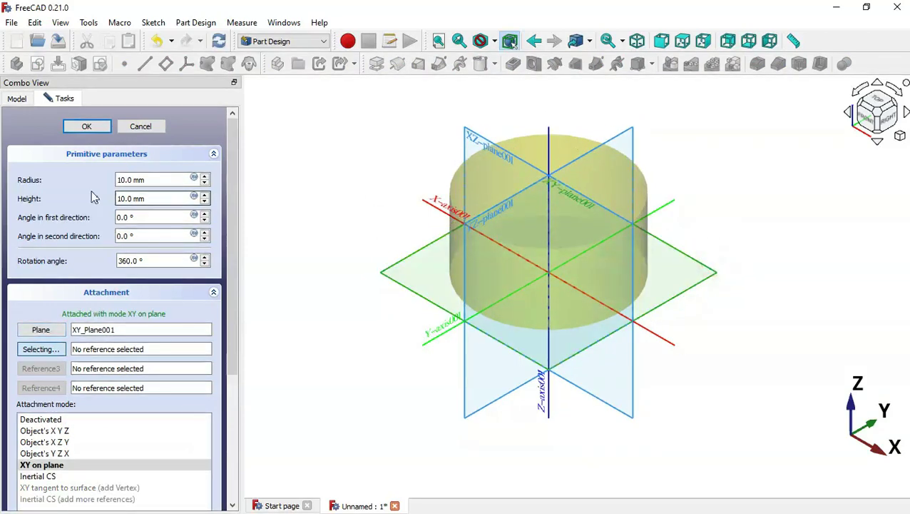
- Set the cylinder's radius to 2.4/2 and height to 15 mm, following the bristle dimensions in the reference drawing
triple_click(164, 180)
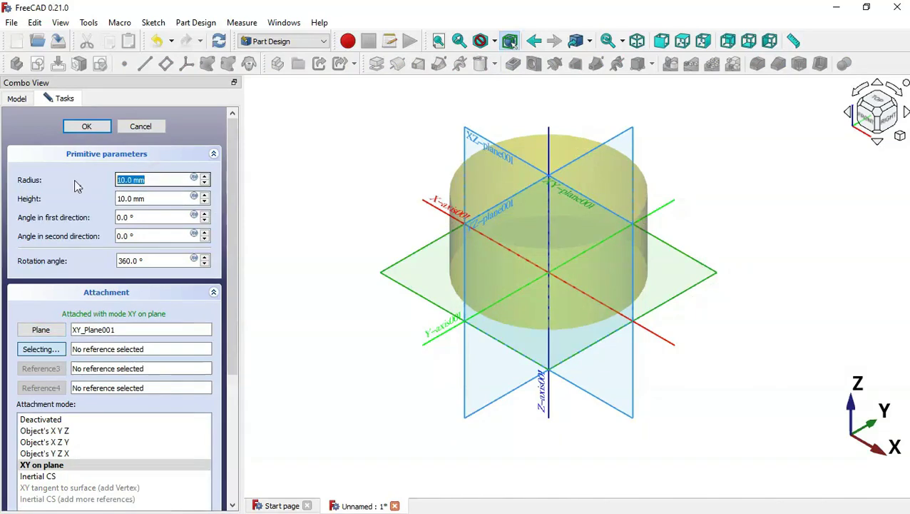
key("alt+Tab")
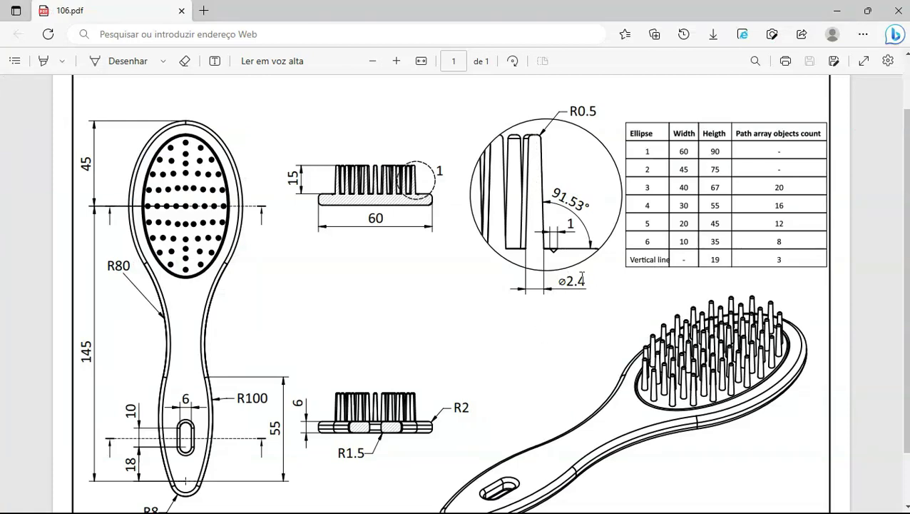
key("alt+Tab")
left_click(158, 179)
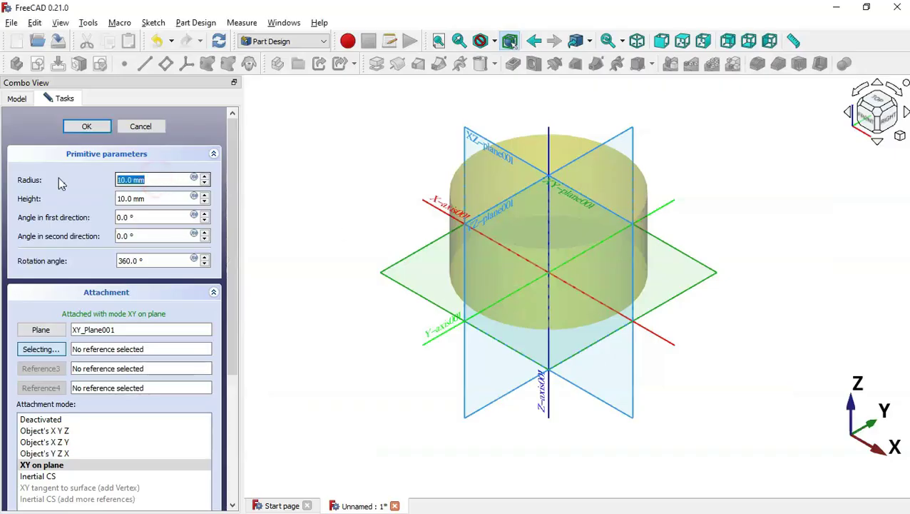
type("2.4/2")
left_click(151, 197)
double_click(151, 197)
key("alt+Tab")
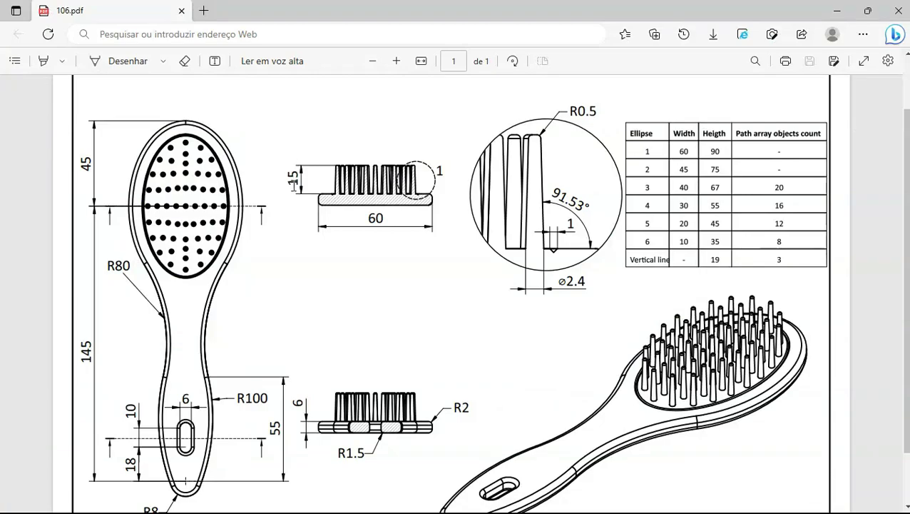
key("alt+Tab")
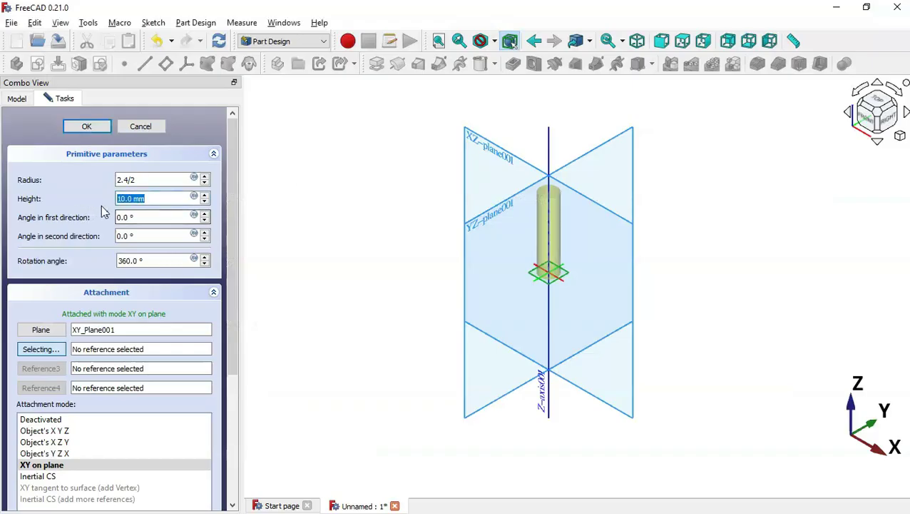
type("15")
key("Return")
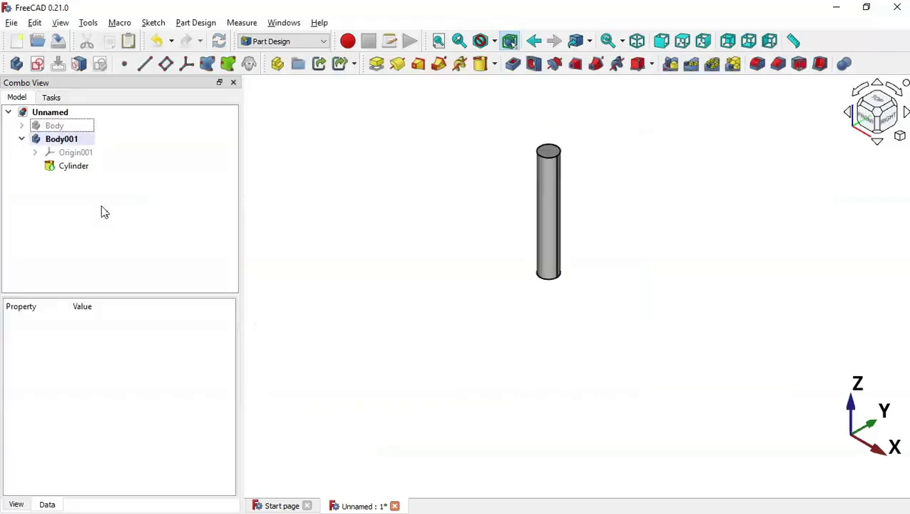
- Apply a Draft to the cylinder's side face, using its bottom end face as the neutral plane
scroll(599, 154, "up", 3)
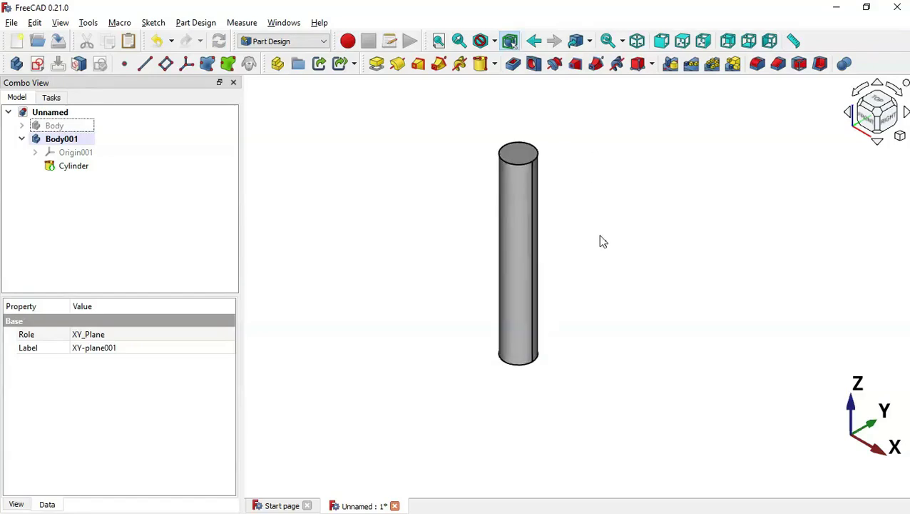
key("alt+Tab")
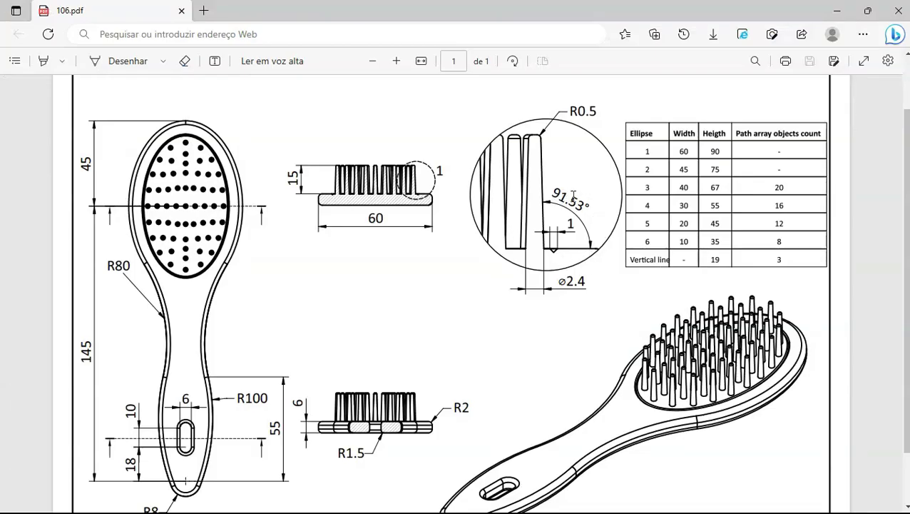
key("alt+Tab")
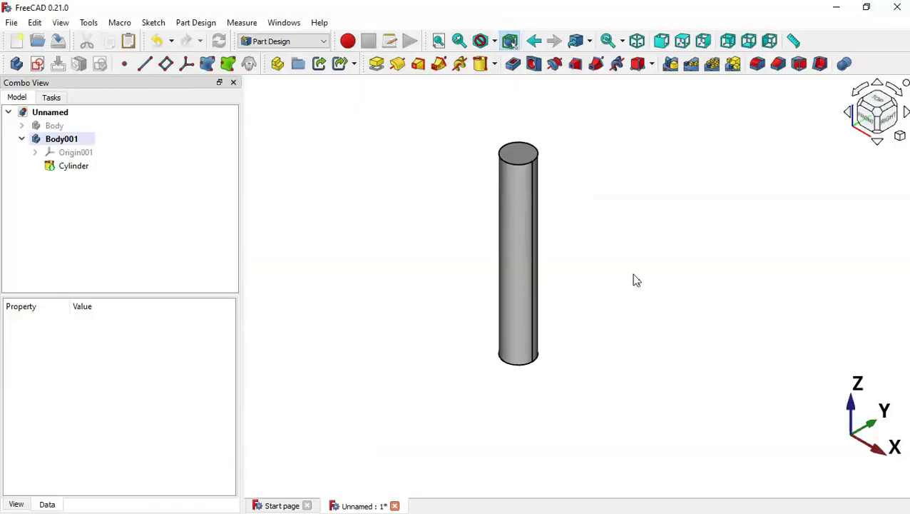
left_click(512, 261)
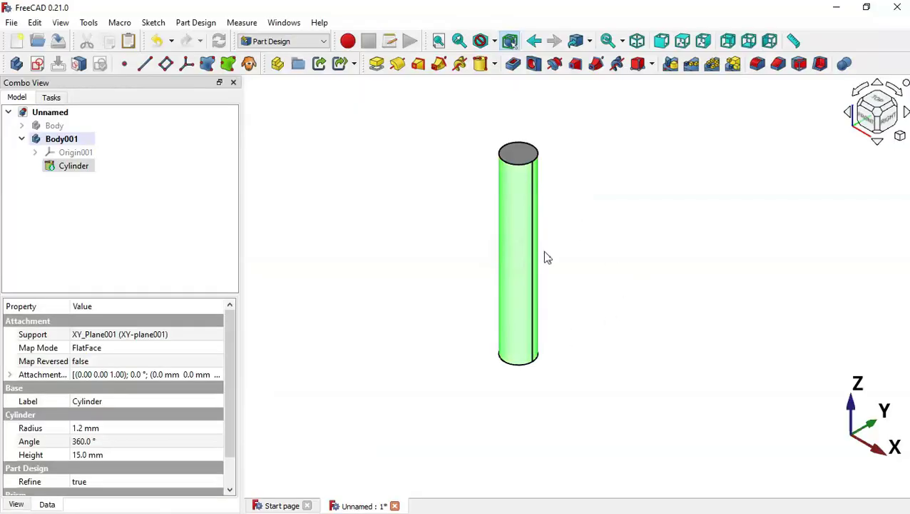
left_click(799, 65)
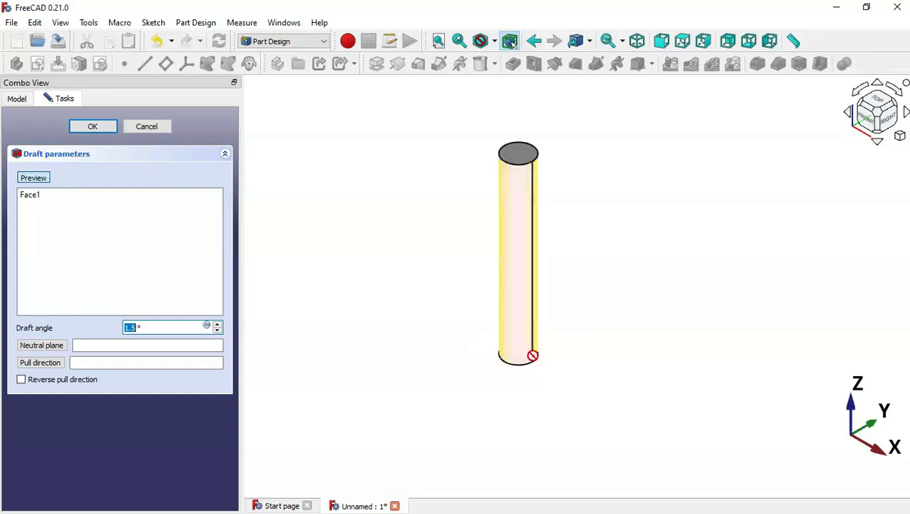
scroll(527, 317, "up", 4)
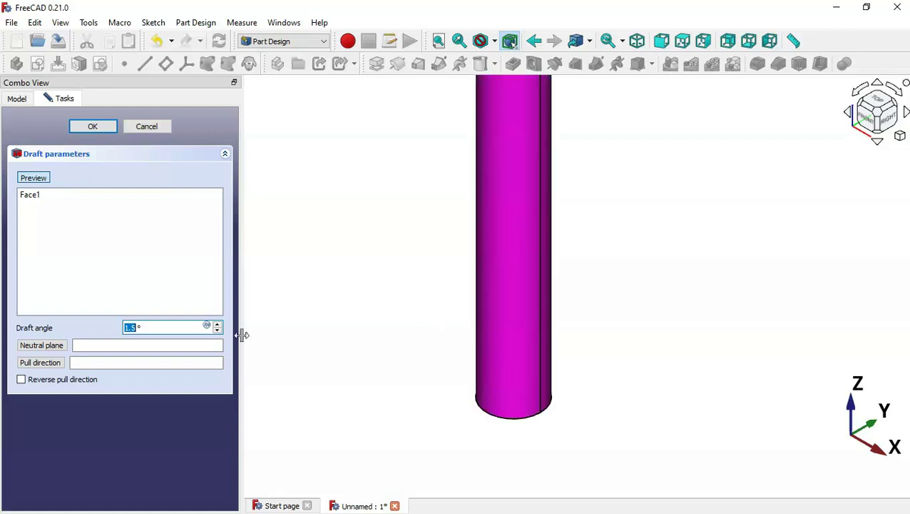
left_click(43, 346)
middle_click_drag(527, 407, 525, 331)
left_click(504, 333)
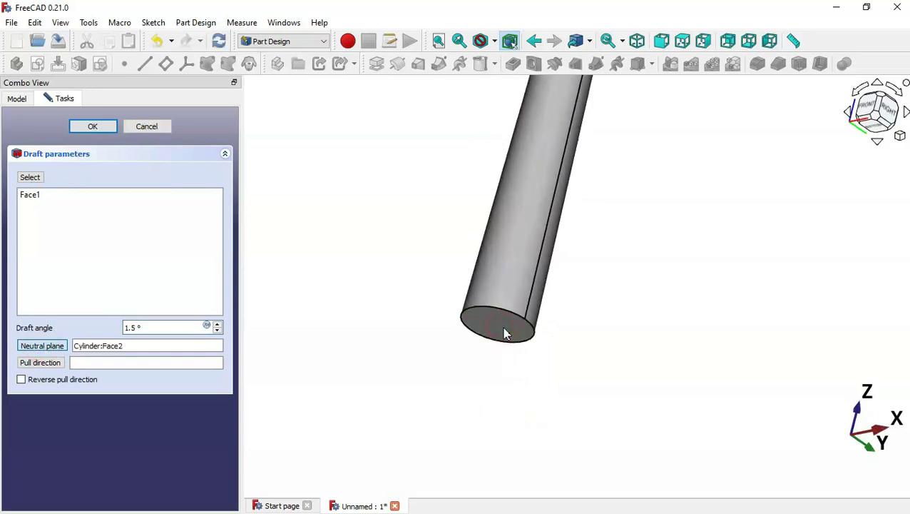
middle_click_drag(573, 378, 567, 350)
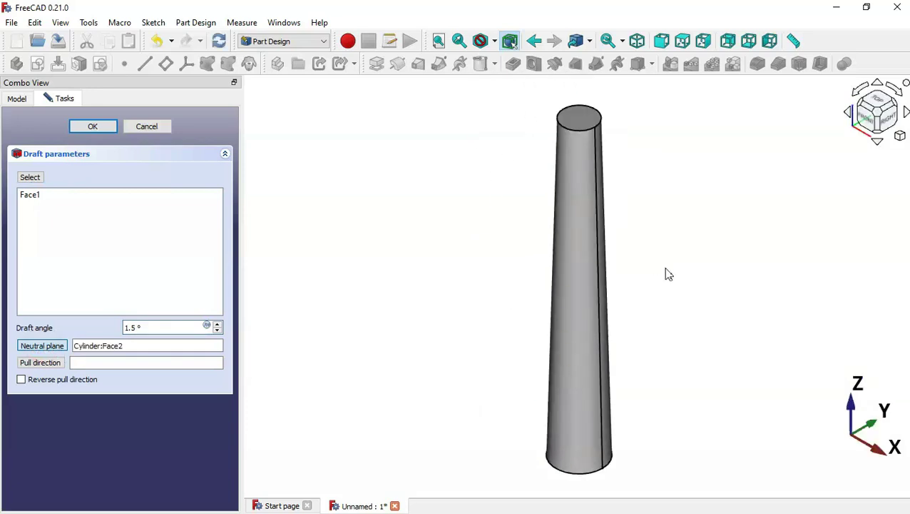
- Set the draft angle to 1.53°, following the 91.53° bristle angle in the reference drawing, and finish the draft
double_click(171, 329)
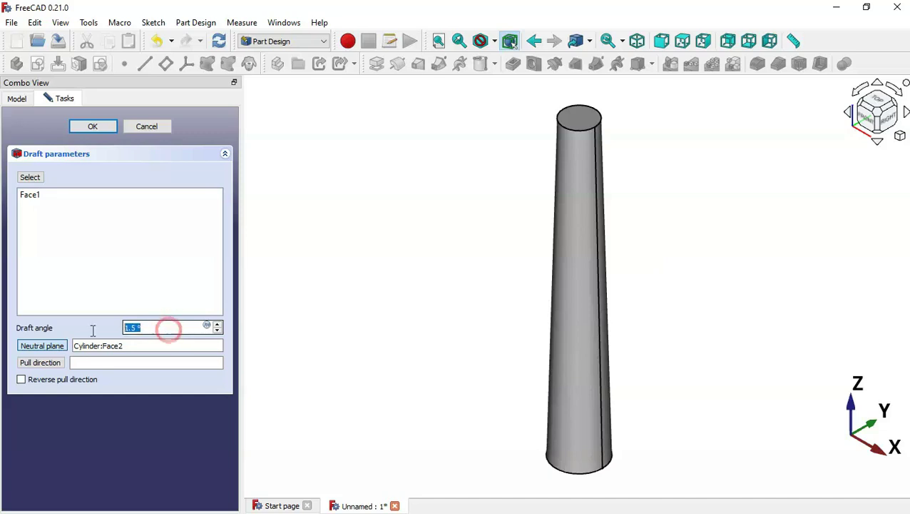
key("alt+Tab")
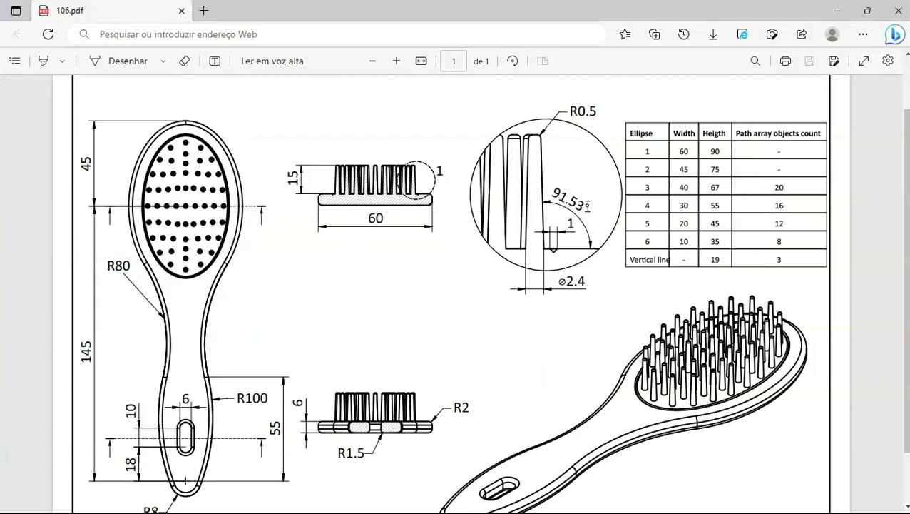
key("alt+Tab")
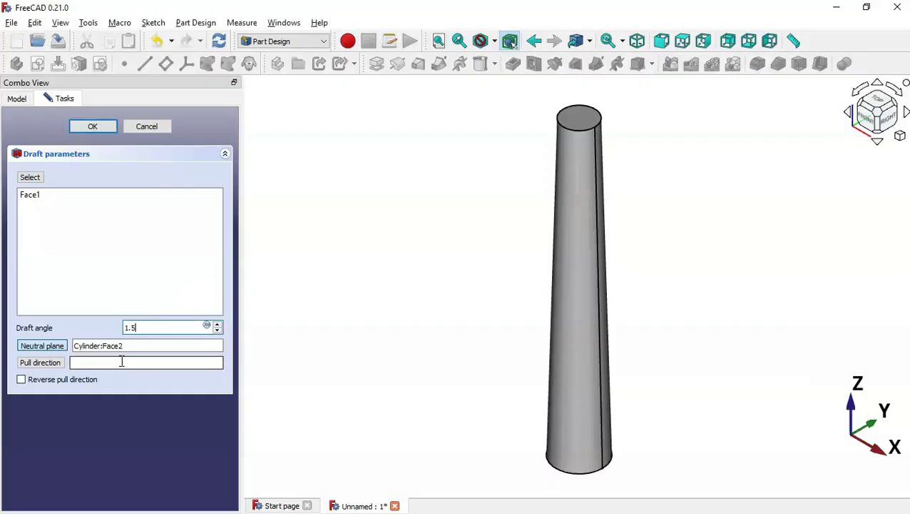
left_click(93, 126)
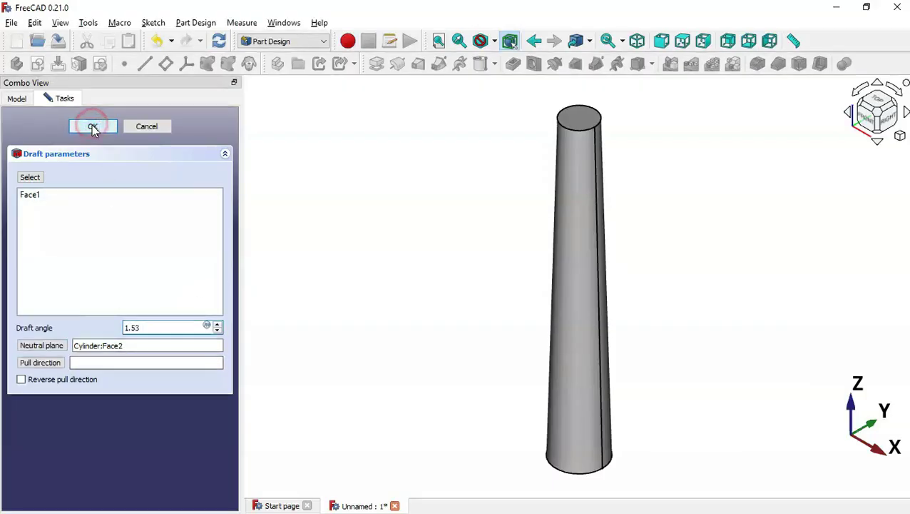
left_click(417, 263)
left_click(460, 312)
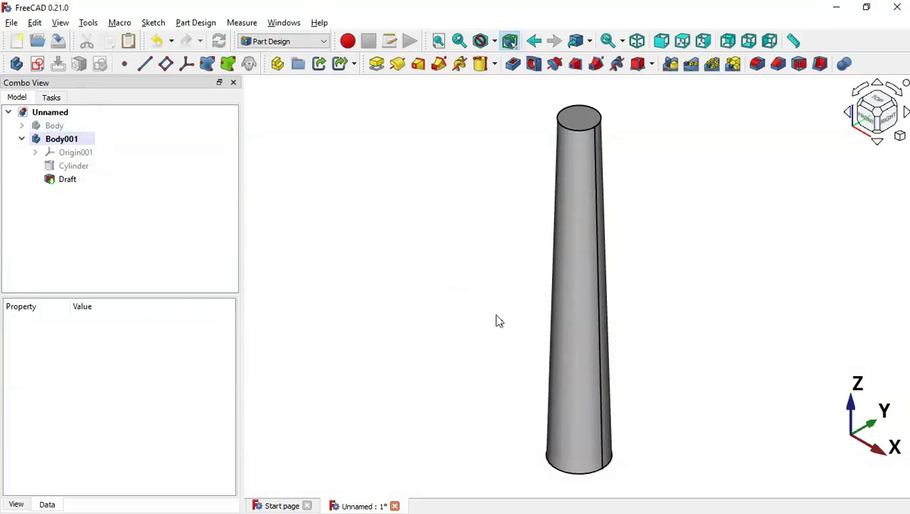
- Fillet the tapered bristle's top face with a 0.5 mm radius, as given in the reference drawing
key("alt+Tab")
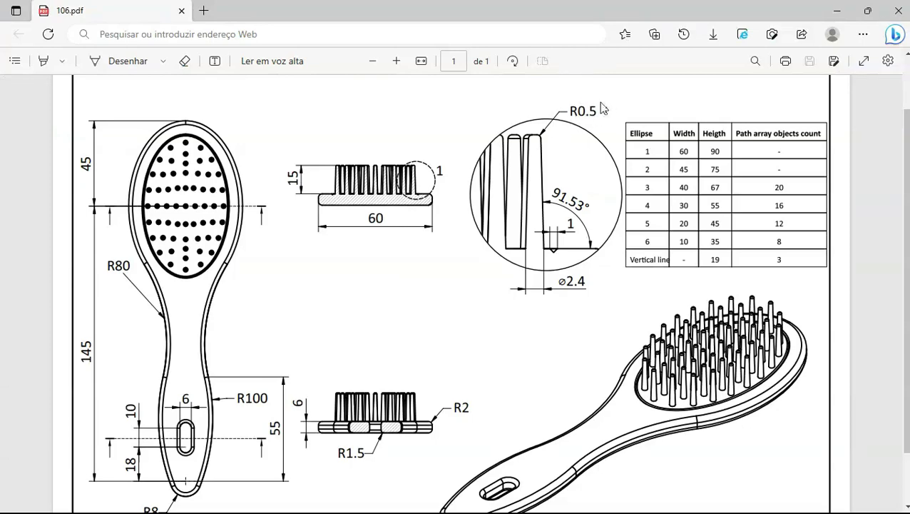
key("alt+Tab")
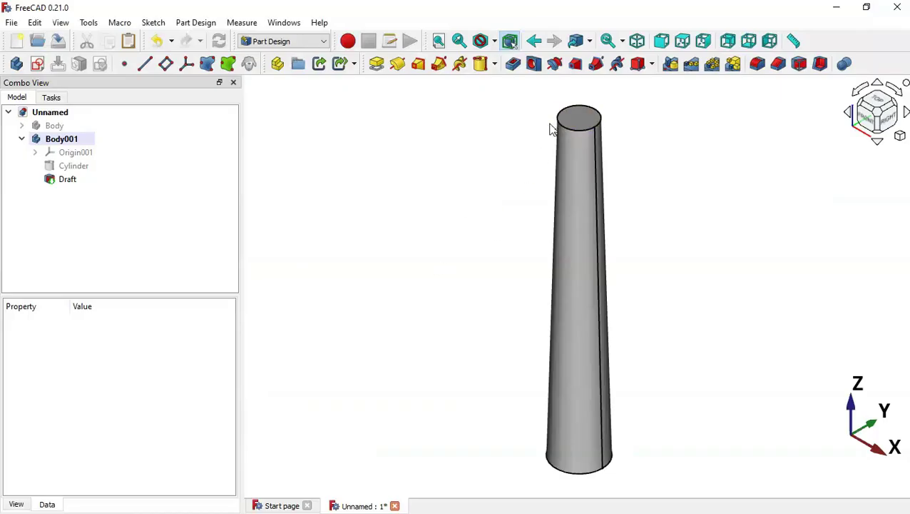
left_click(578, 120)
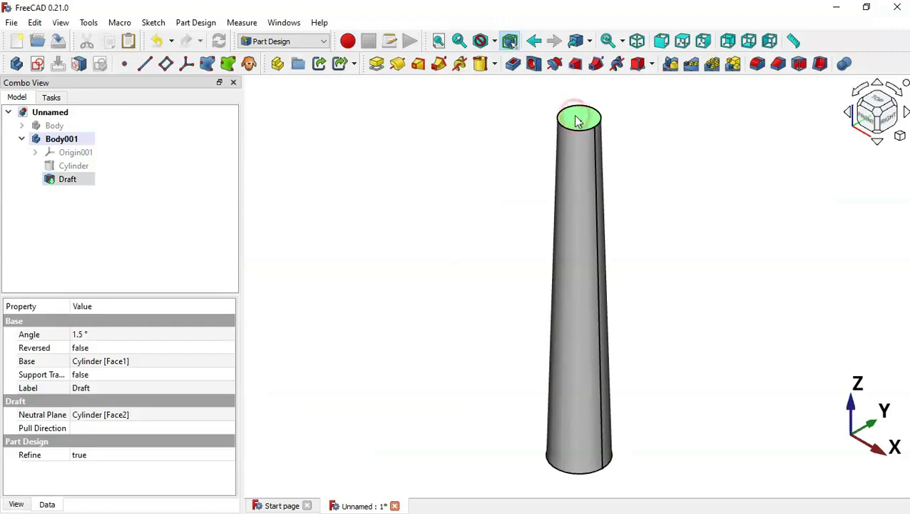
left_click(758, 65)
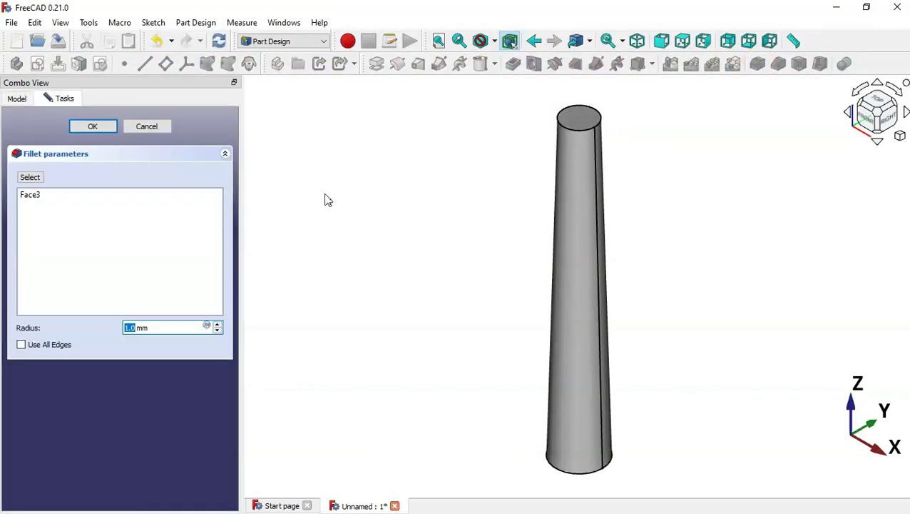
type("0.5")
key("Return")
scroll(478, 201, "down", 2)
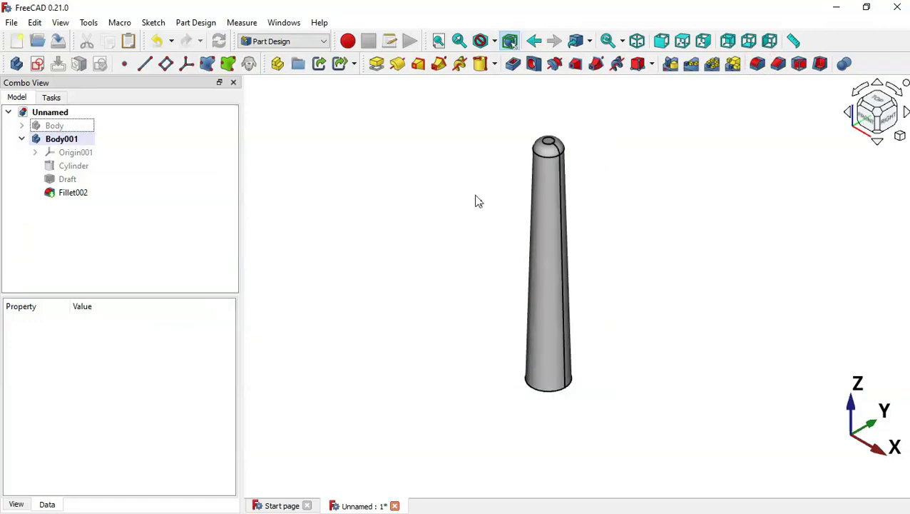
scroll(632, 249, "down", 2)
left_click(414, 257)
- Collapse the bristle body in the model tree and create two new groups in the document
left_click(21, 139)
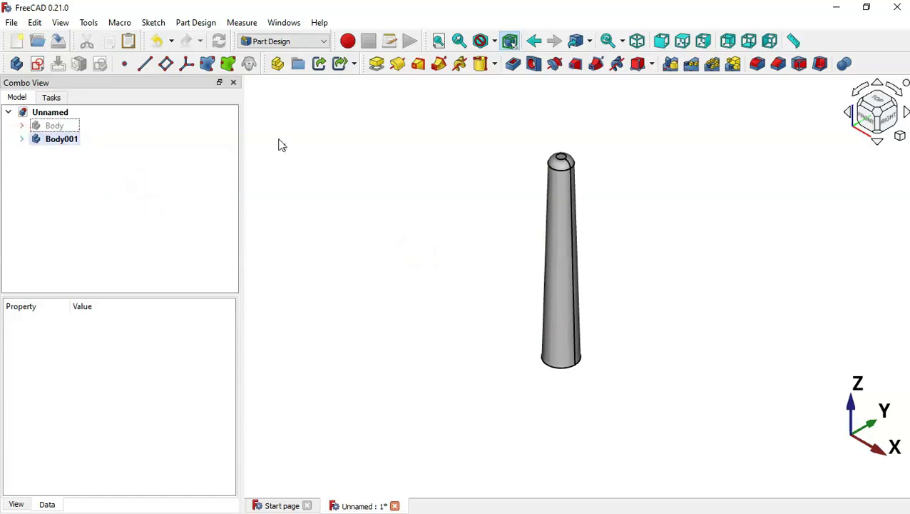
left_click(299, 67)
left_click(299, 67)
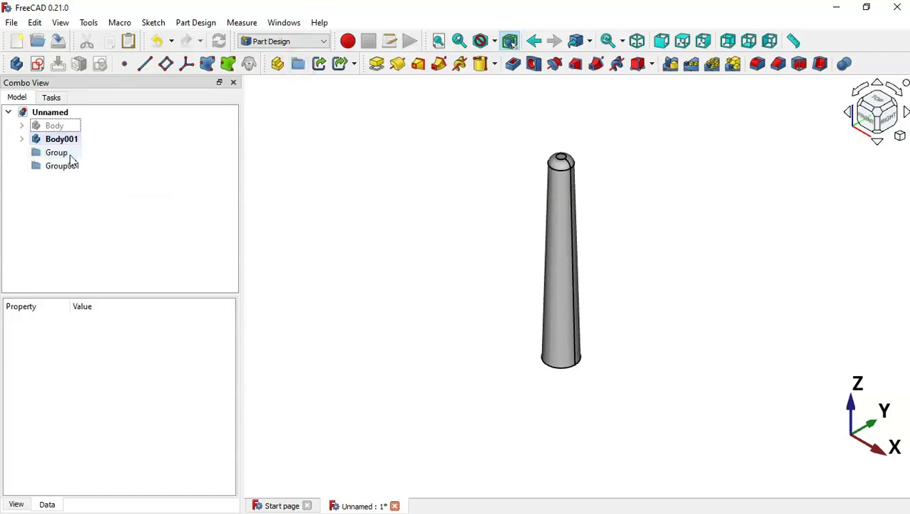
left_click(89, 222)
- Name the two groups "Shape" and "Ellipse sketches", and move the bristle body into the Shape group
left_click(52, 153)
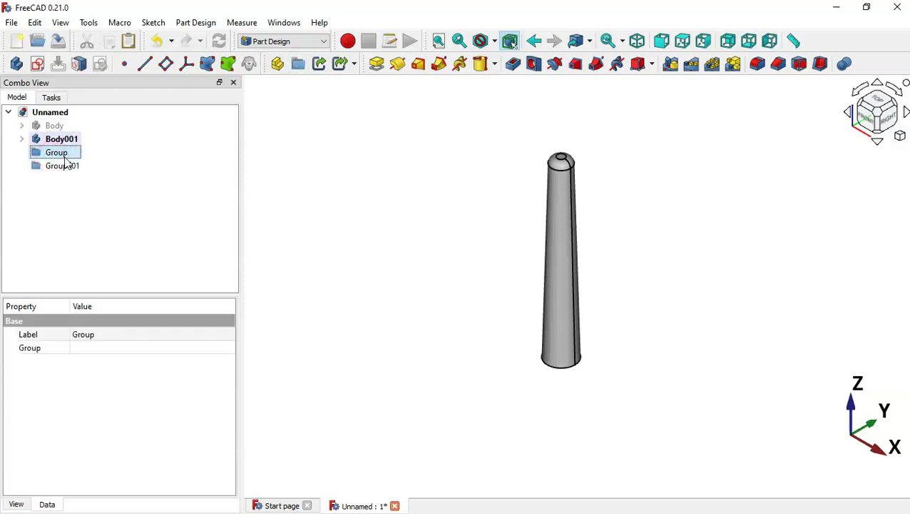
left_click(64, 154)
type("Shape")
key("Return")
left_click(70, 168)
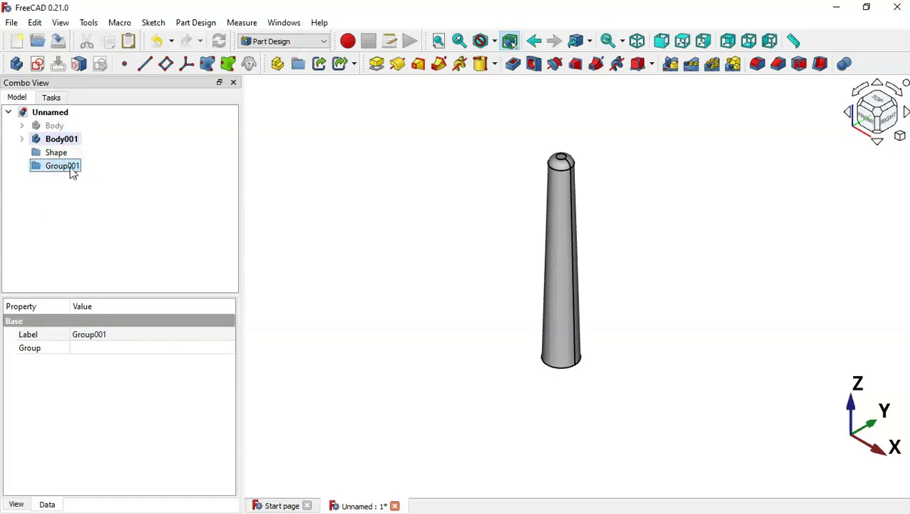
left_click(71, 168)
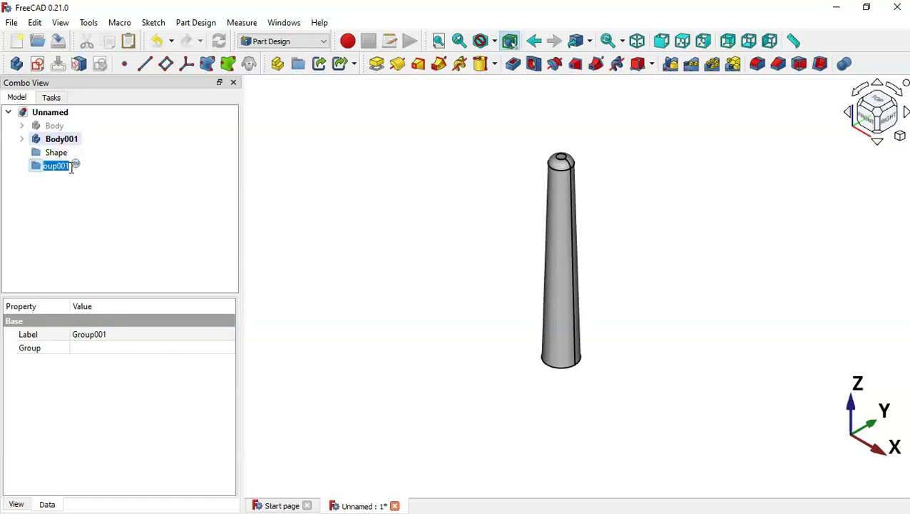
type("Ellipse sketches")
key("Return")
left_click(91, 207)
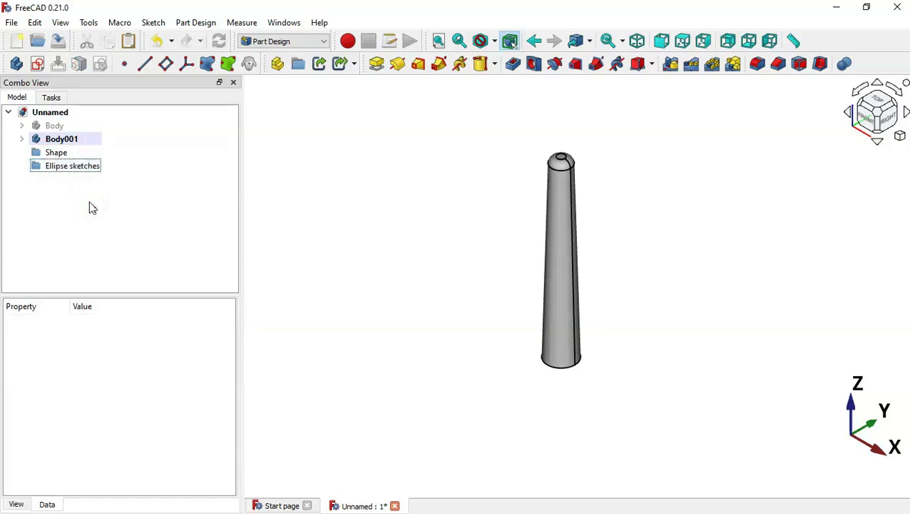
left_click_drag(71, 142, 83, 184)
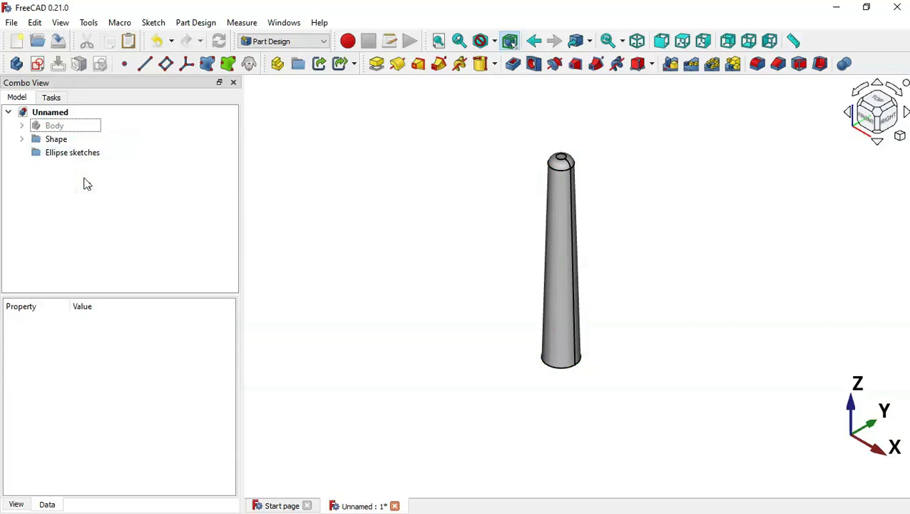
- Copy ellipse sketch 2 from the brush body's subtractive pipe, leaving out its XY-plane dependency
key("alt+Tab")
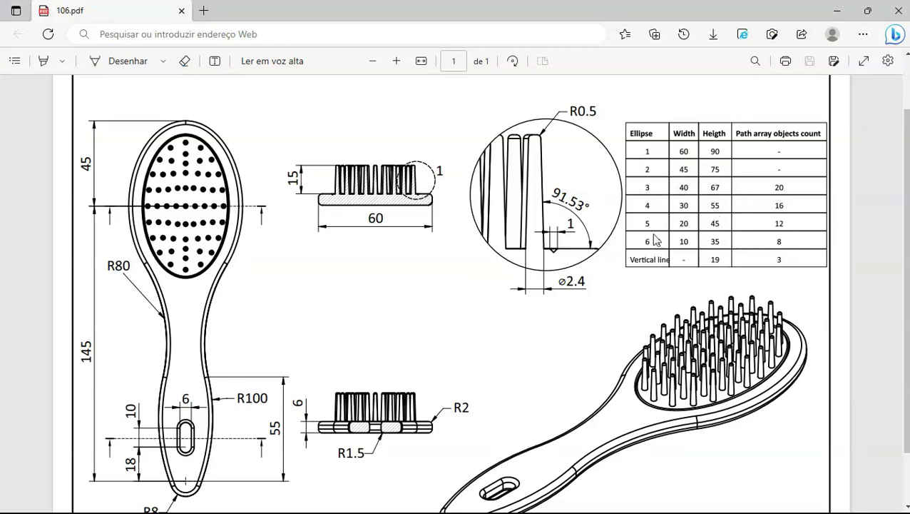
key("alt+Tab")
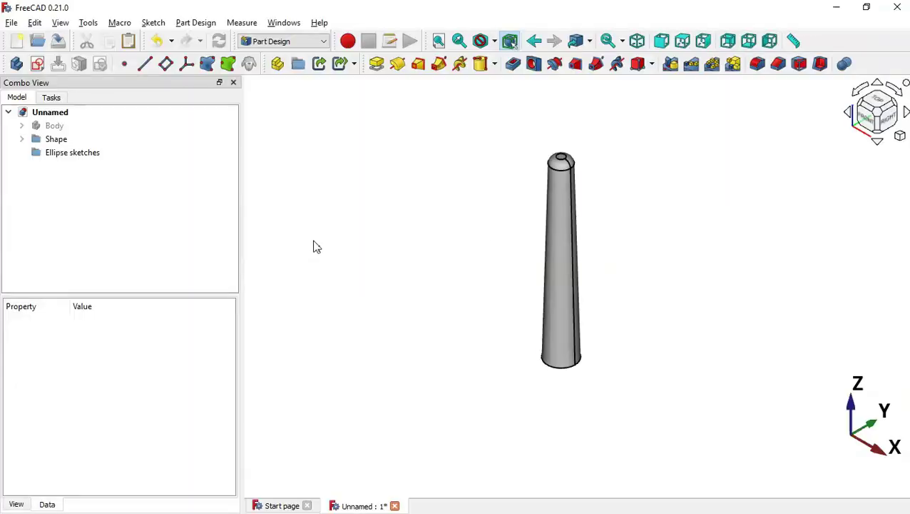
left_click(22, 125)
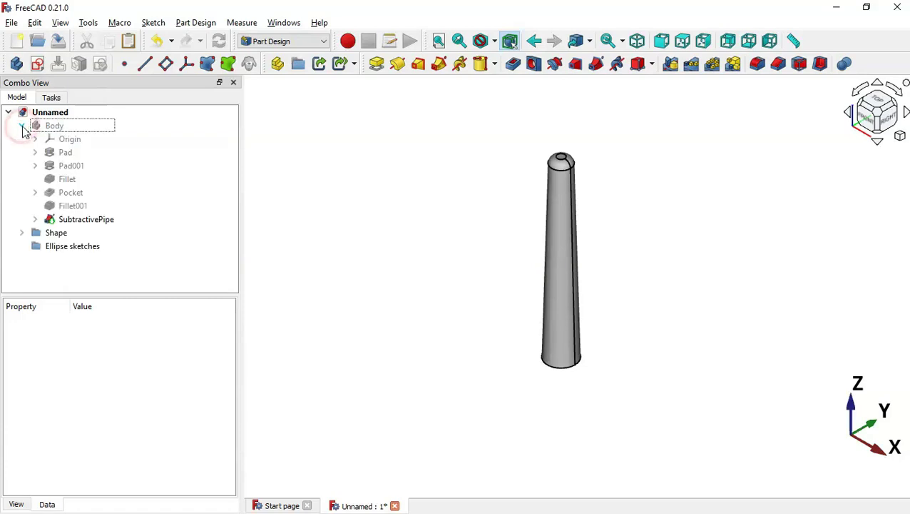
left_click(35, 219)
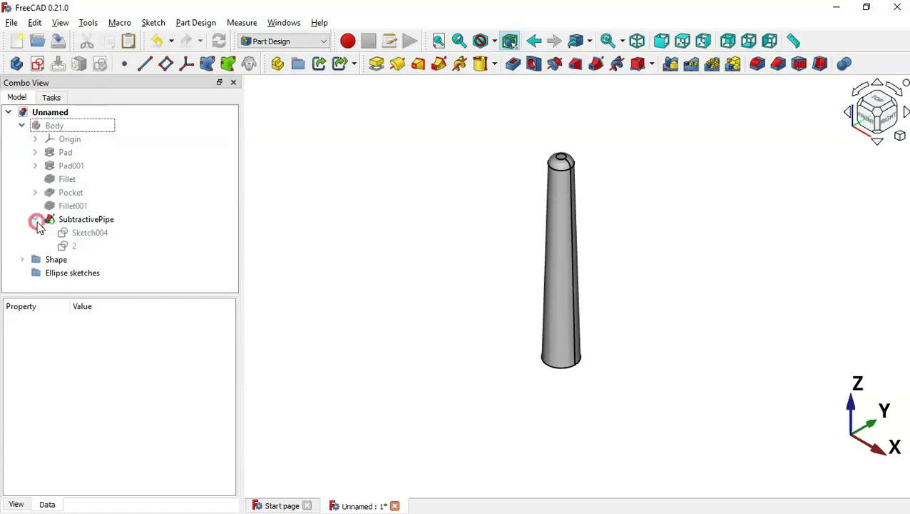
left_click(79, 246)
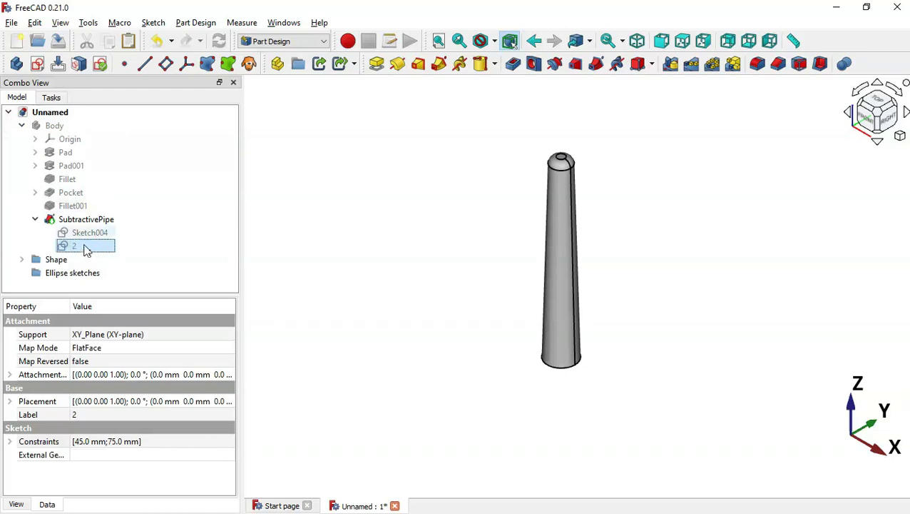
left_click(108, 43)
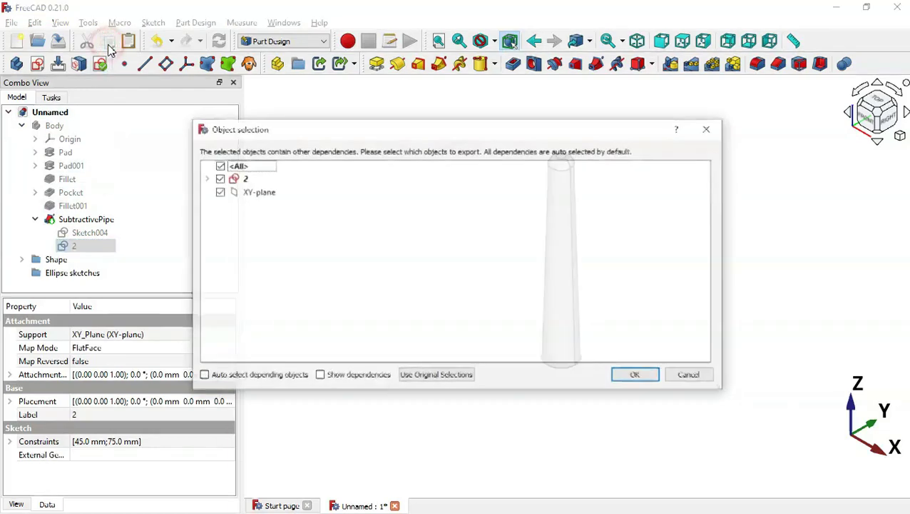
left_click(218, 166)
left_click(219, 178)
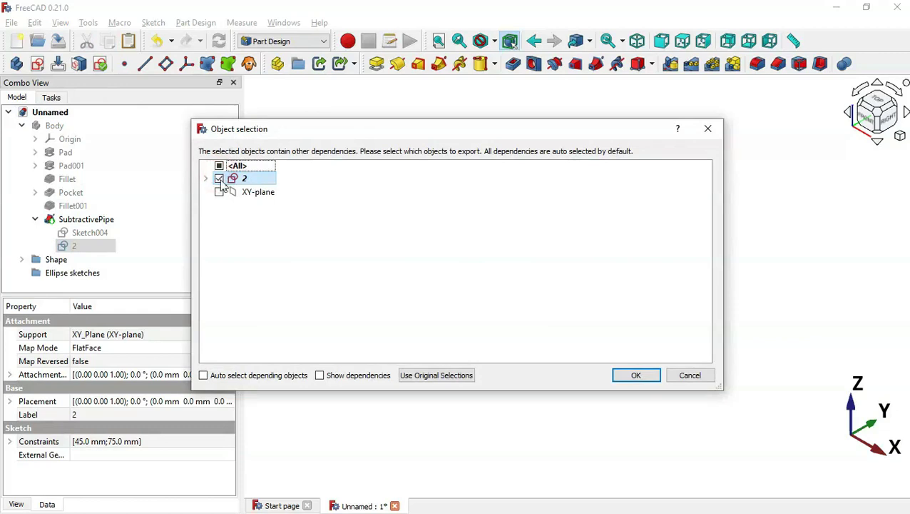
key("Return")
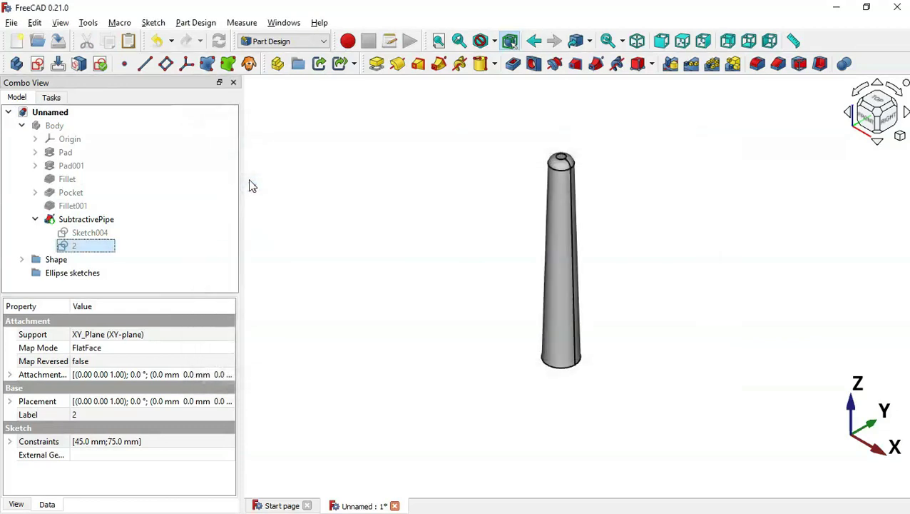
- Paste the copied ellipse sketch into the document, collapse the brush body's tree and select the pasted sketch
left_click(35, 219)
left_click(127, 41)
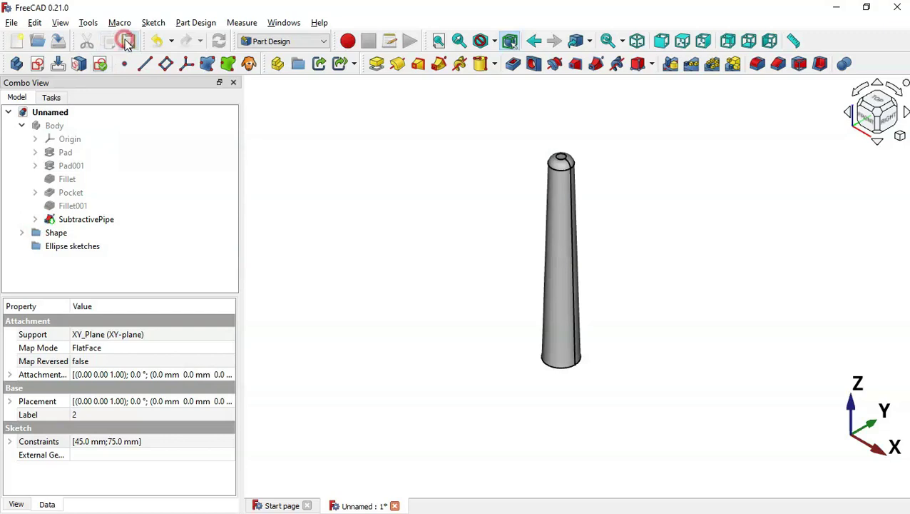
left_click(21, 126)
left_click(52, 168)
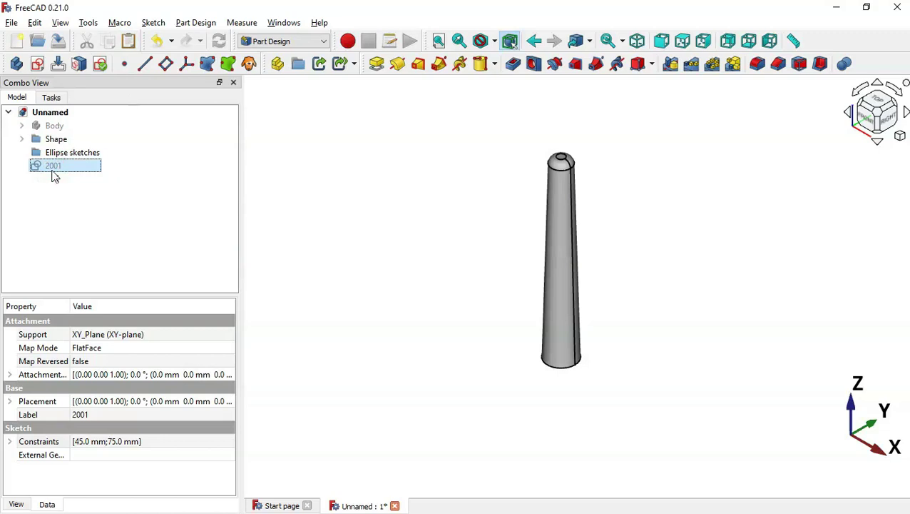
- Show the pasted ellipse sketch and the brush body, and hide the Shape group
key("space")
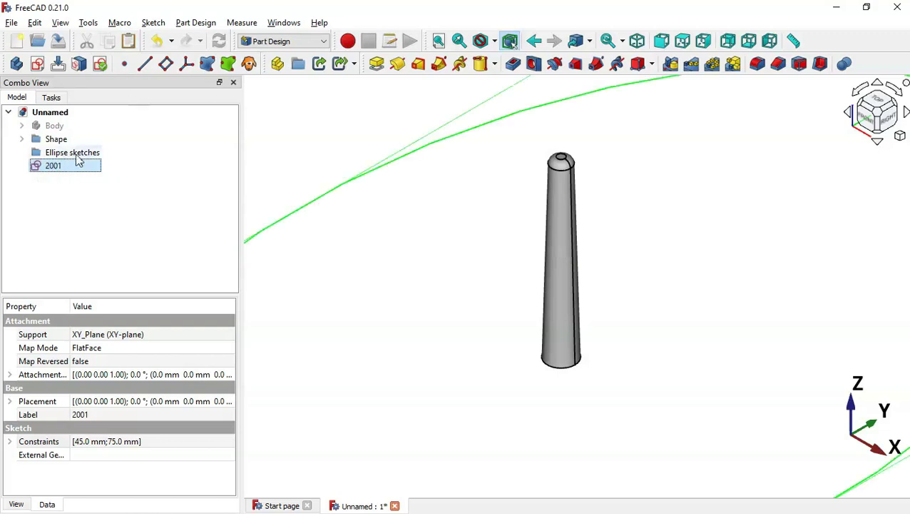
left_click(59, 140)
key("space")
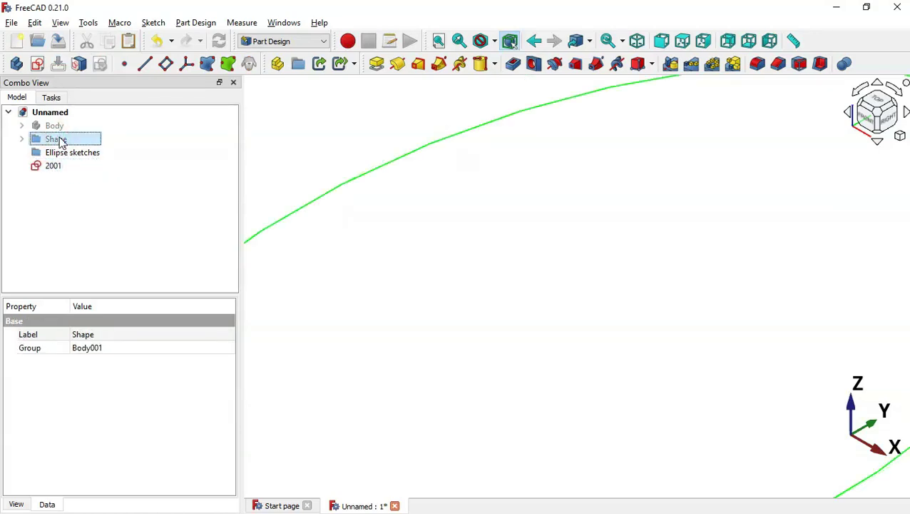
left_click(63, 127)
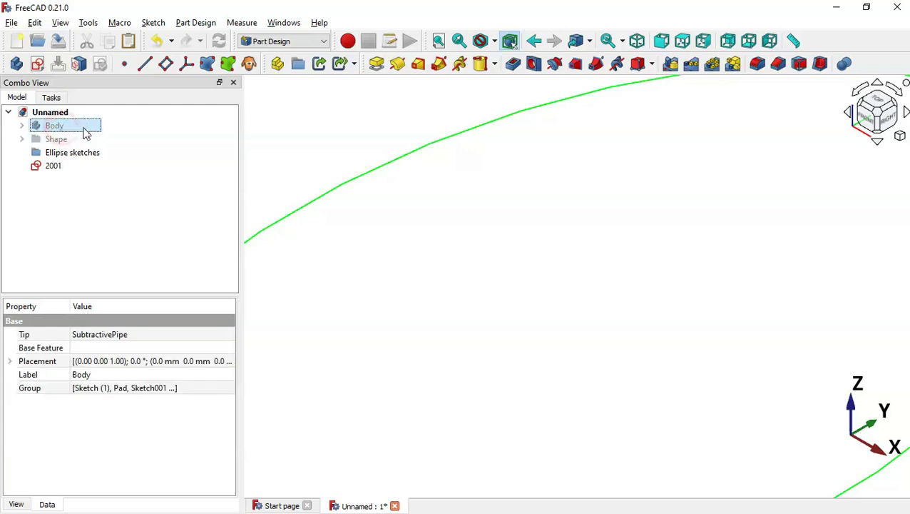
key("space")
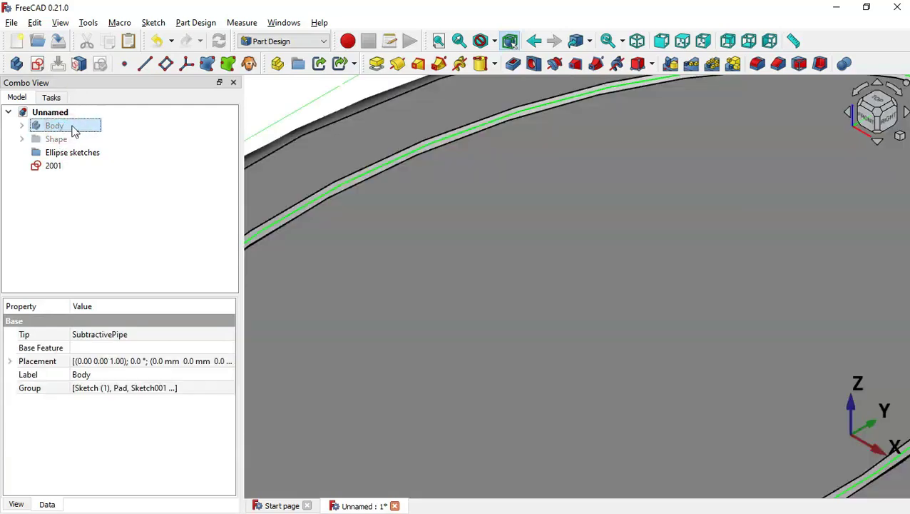
left_click(462, 277)
scroll(464, 278, "down", 6)
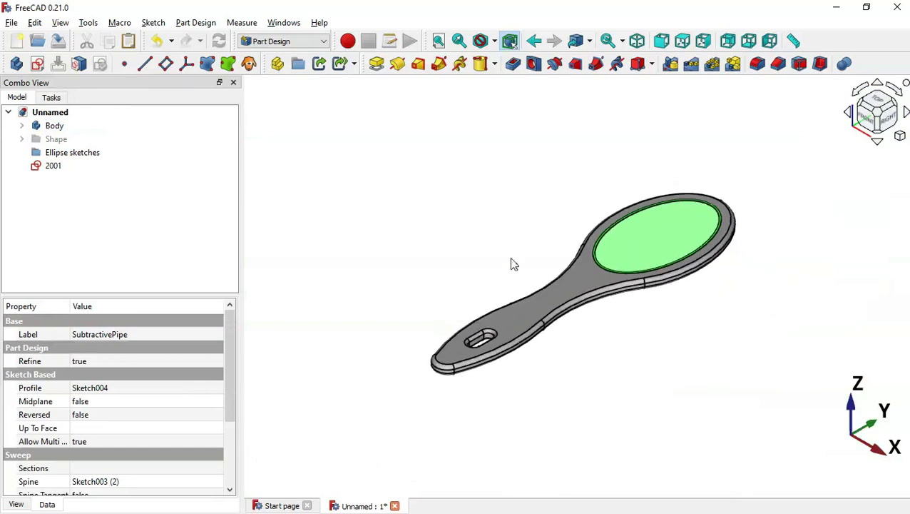
scroll(728, 186, "up", 5)
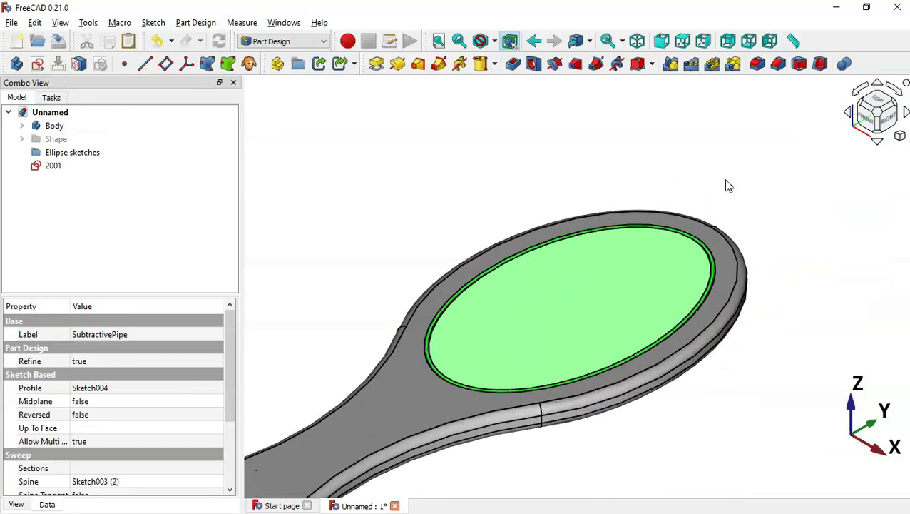
- Rename the pasted ellipse sketch as 3
left_click(56, 169)
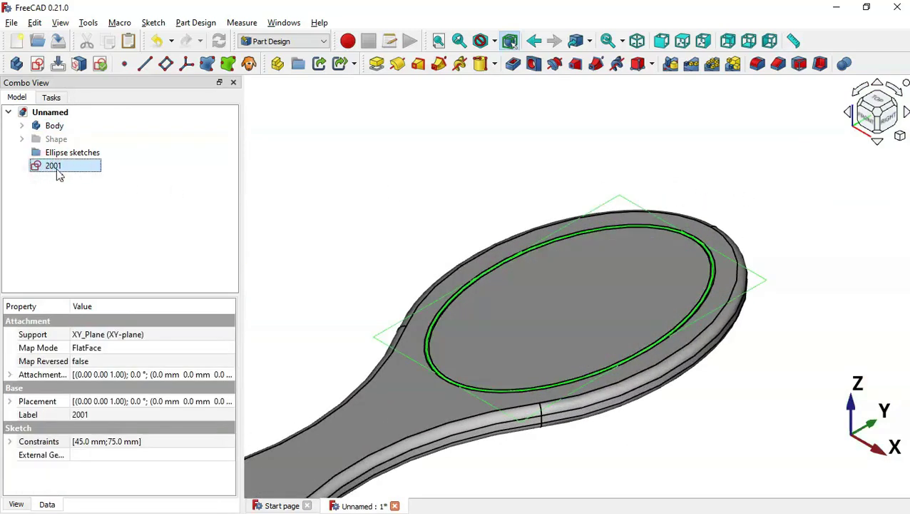
left_click(56, 167)
type("3")
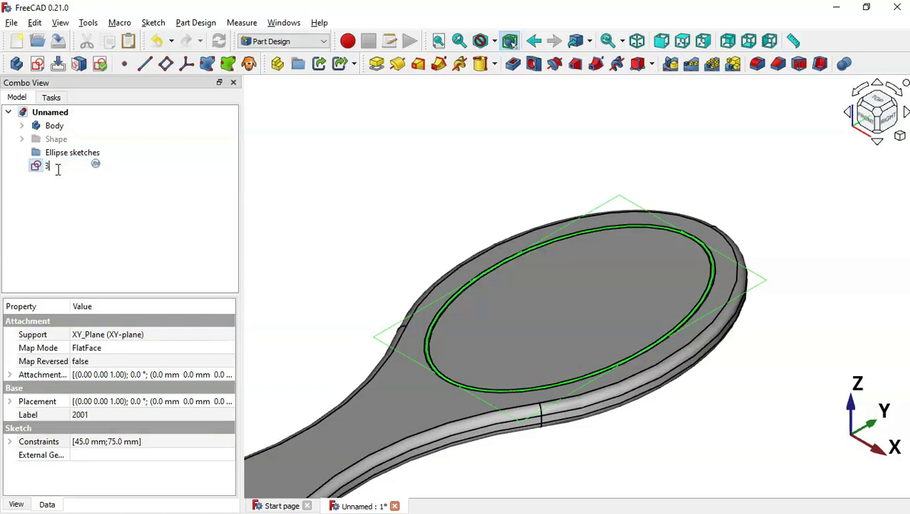
key("Return")
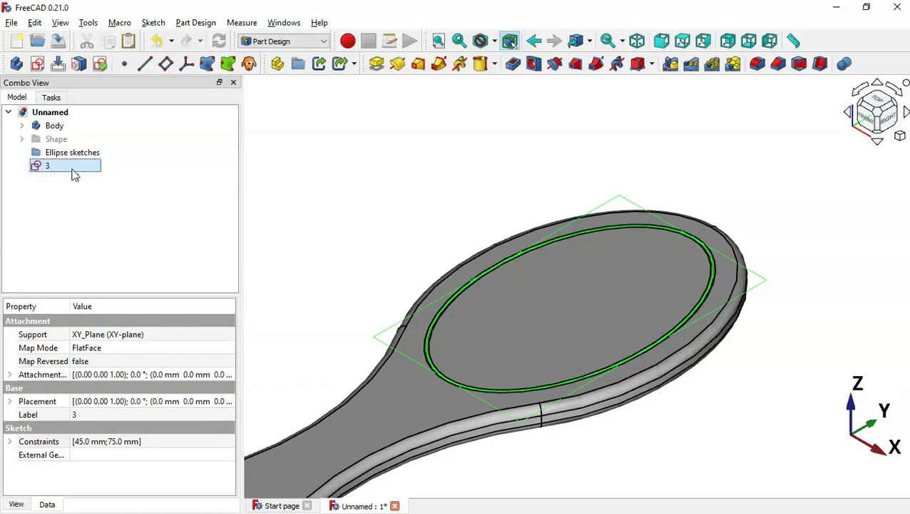
- Check the drawing's table for ellipse 3 and set sketch 3 to a width of 40 mm and a height of 67 mm
key("alt+Tab")
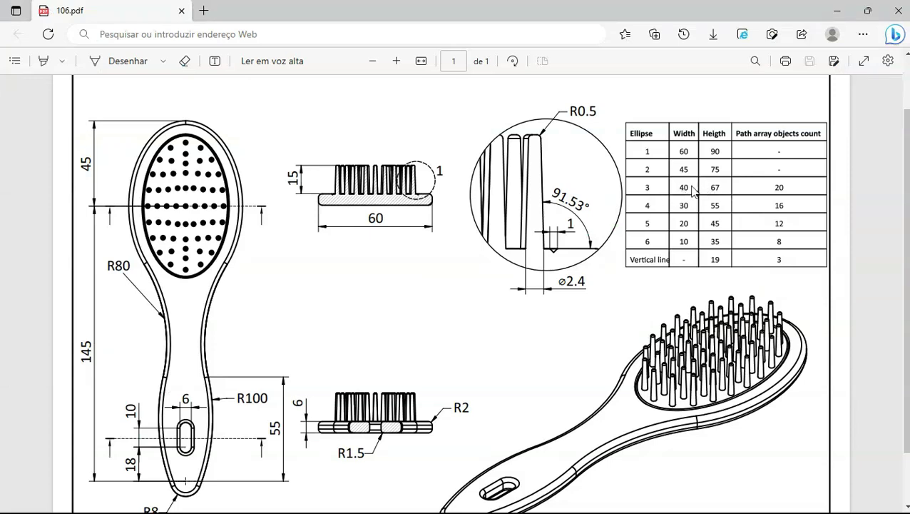
key("alt+Tab")
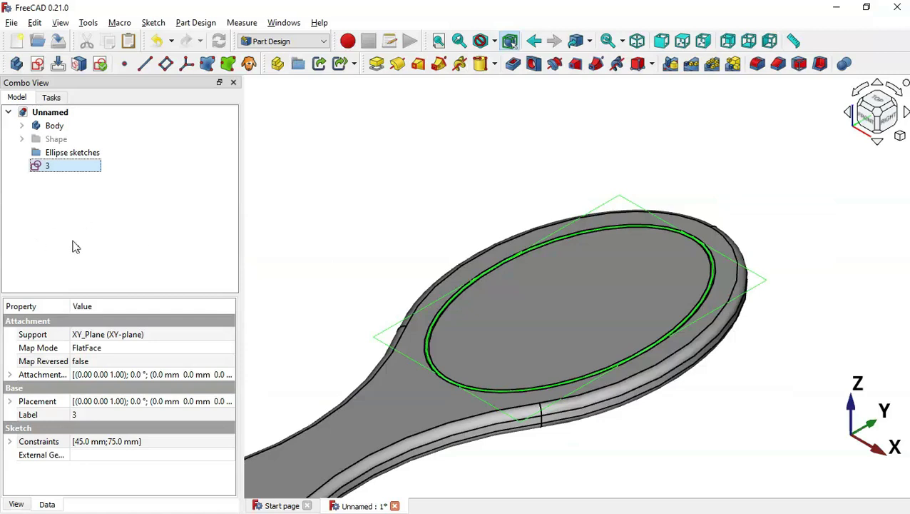
left_click(87, 209)
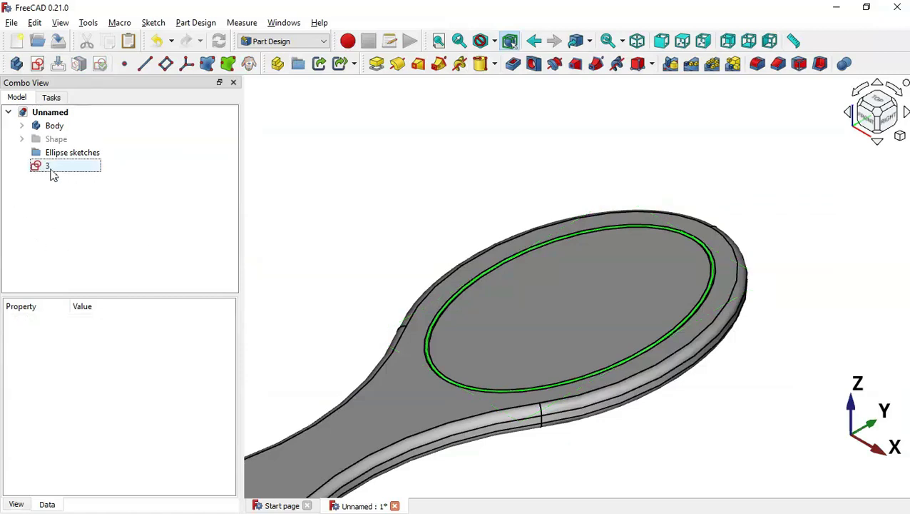
left_click(51, 174)
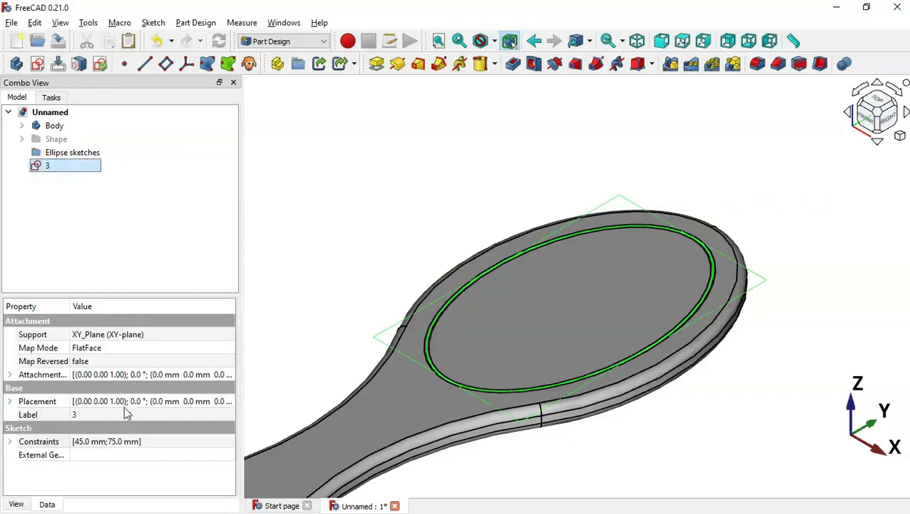
left_click(9, 442)
left_click(92, 455)
type("40")
key("Return")
left_click(148, 465)
type("67")
key("Return")
left_click(92, 228)
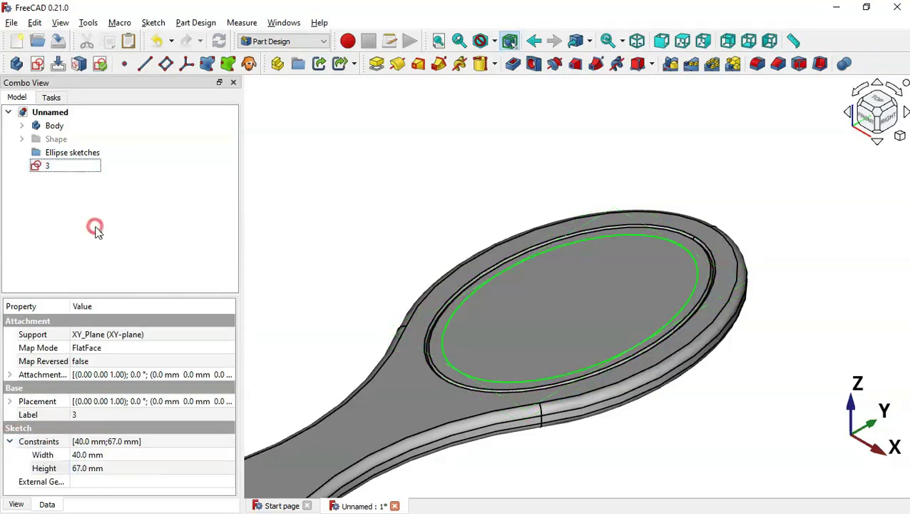
- Paste another copy of the ellipse sketch, make it visible and rename it as 4
left_click(129, 41)
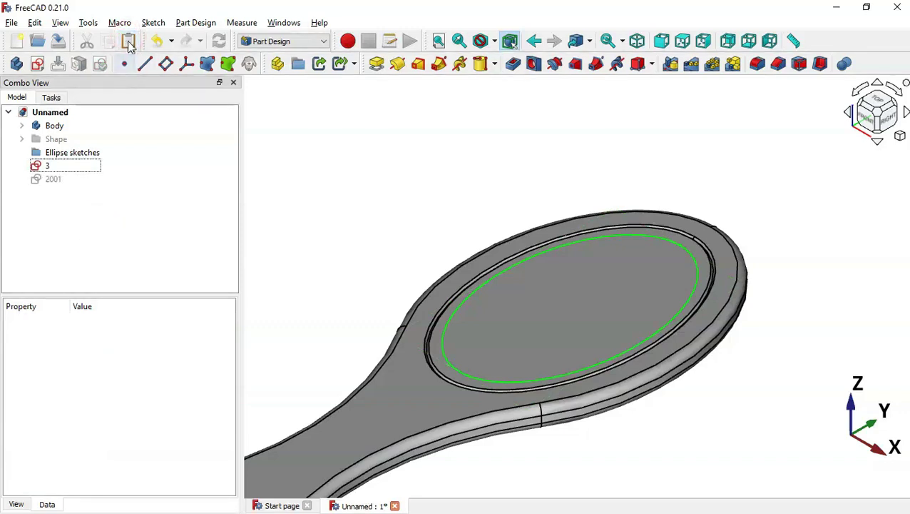
left_click(61, 179)
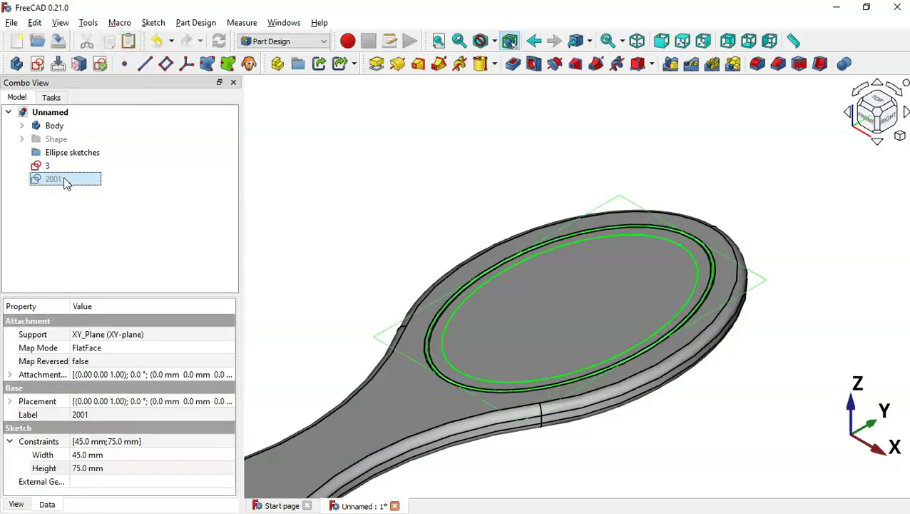
left_click(58, 180)
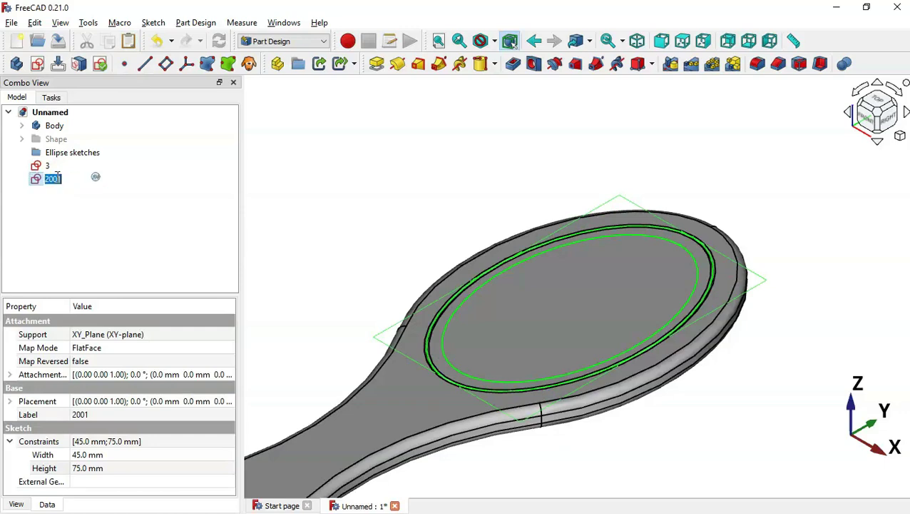
type("4")
key("Return")
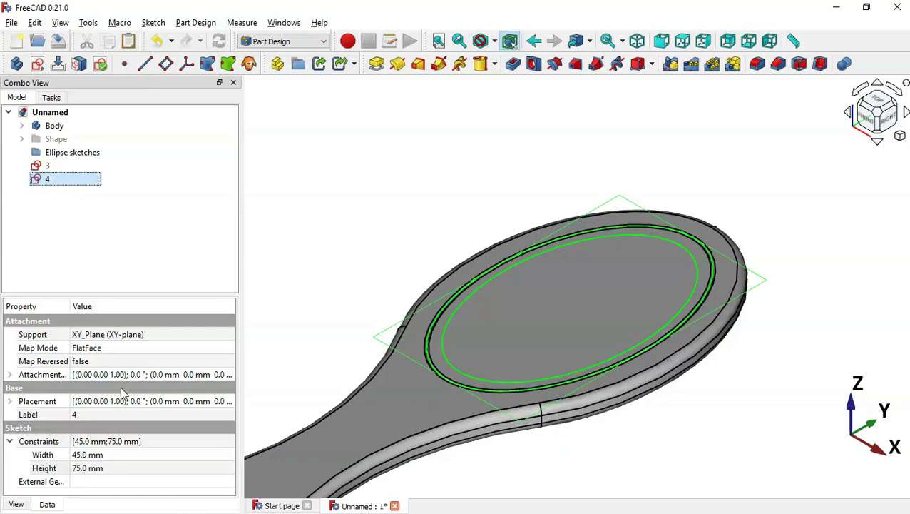
- Check the drawing's table for ellipse 4 and set sketch 4 to a width of 30 mm and a height of 55 mm
left_click(143, 455)
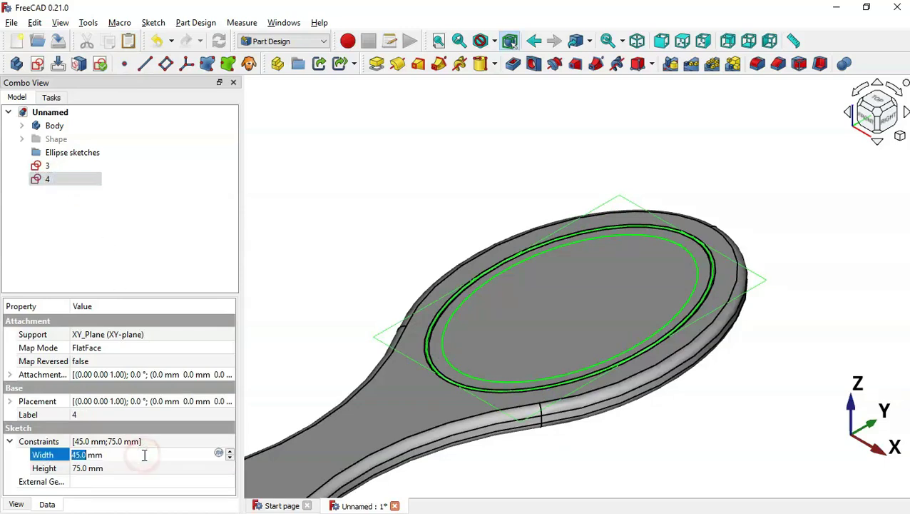
key("alt+Tab")
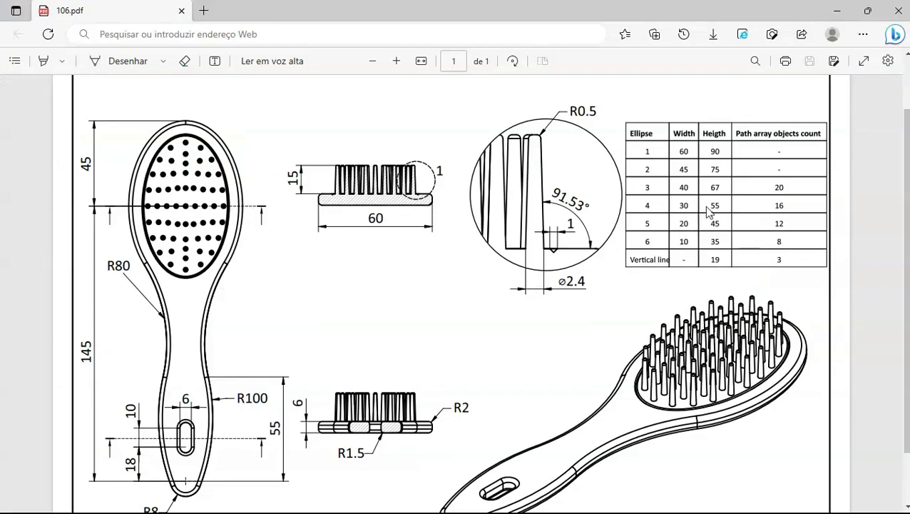
key("alt+Tab")
left_click(139, 452)
type("30")
left_click(159, 471)
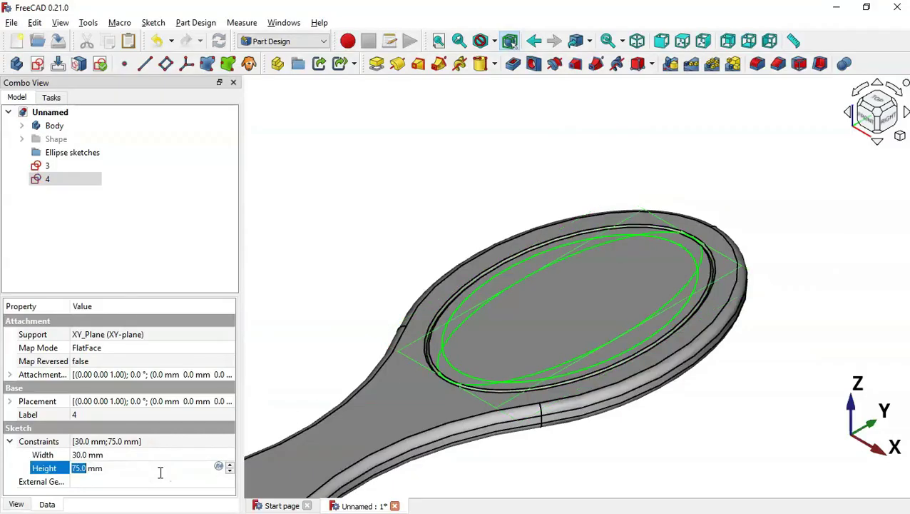
type("55")
key("Return")
- Paste a further copy of the ellipse sketch, make it visible and rename it as 5
left_click(128, 40)
left_click(72, 195)
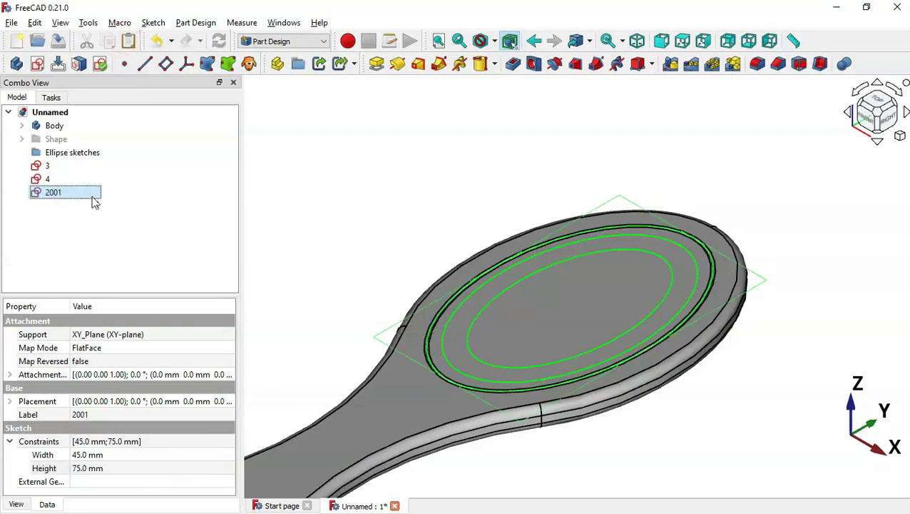
left_click(93, 197)
type("5")
key("Return")
- Check the drawing's table for ellipse 5 and set sketch 5 to a width of 20 mm and a height of 45 mm
left_click(127, 456)
left_click(127, 455)
key("alt+Tab")
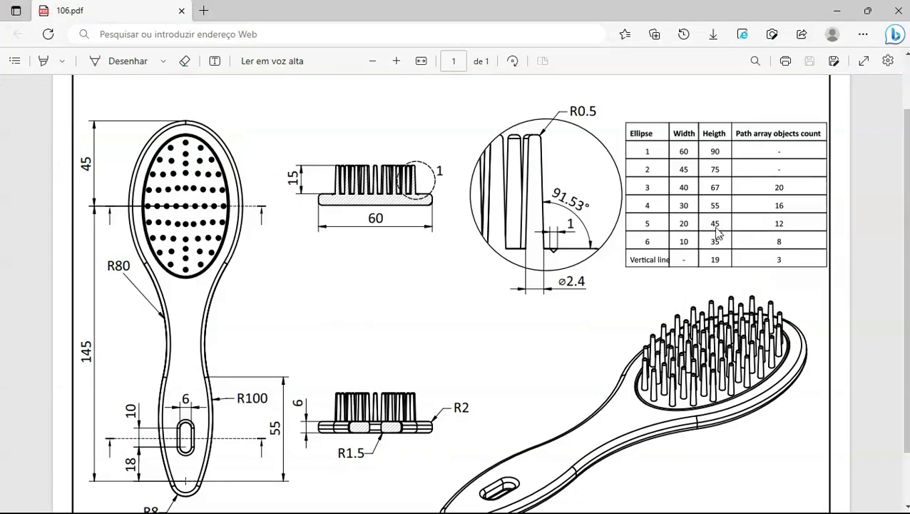
key("alt+Tab")
left_click(144, 454)
type("20")
key("Tab")
type("45")
key("Return")
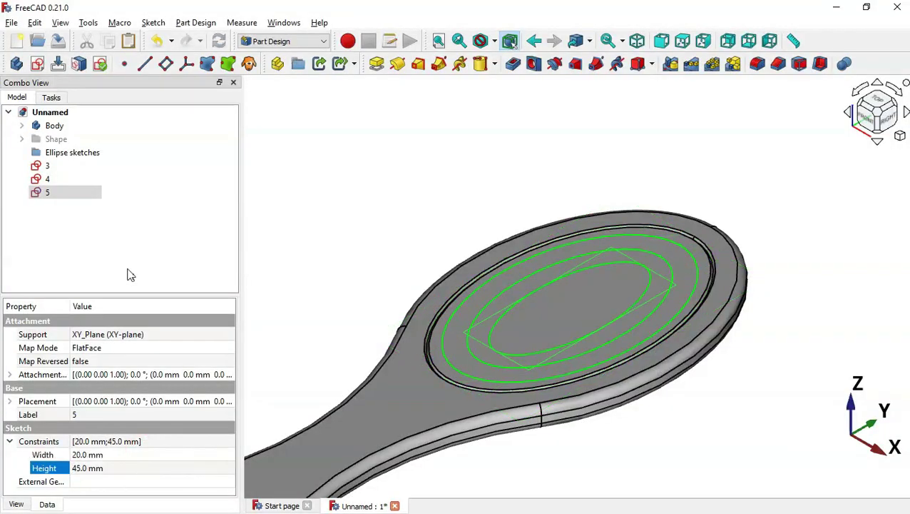
- Paste the last copy of the ellipse sketch, make it visible and rename it as 6
left_click(128, 41)
left_click(77, 207)
key("space")
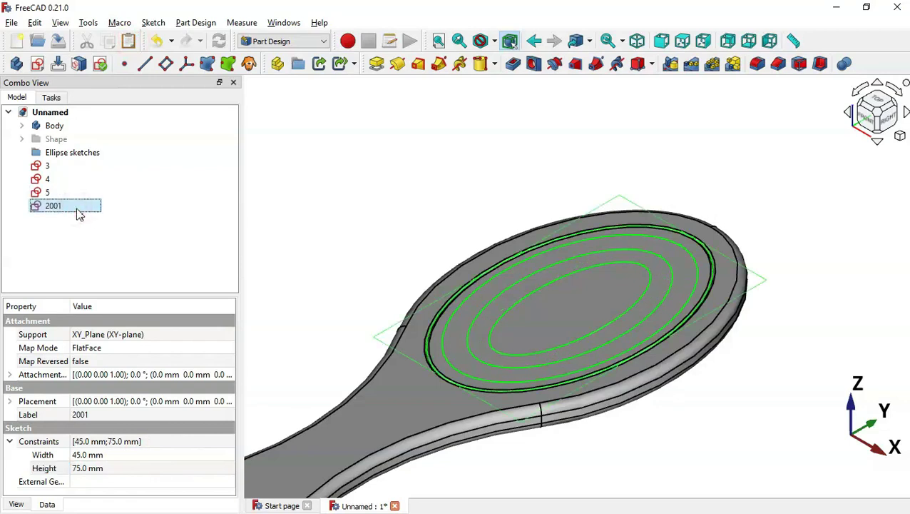
left_click(79, 207)
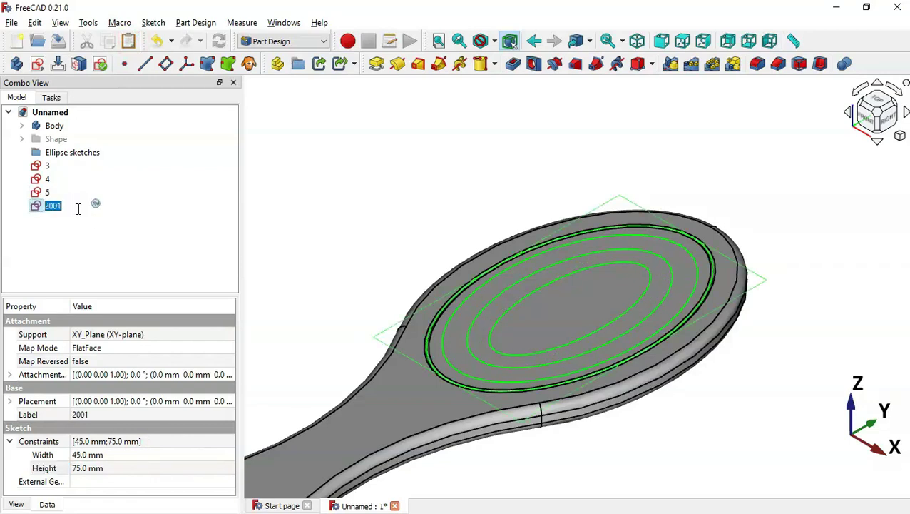
type("6")
key("Return")
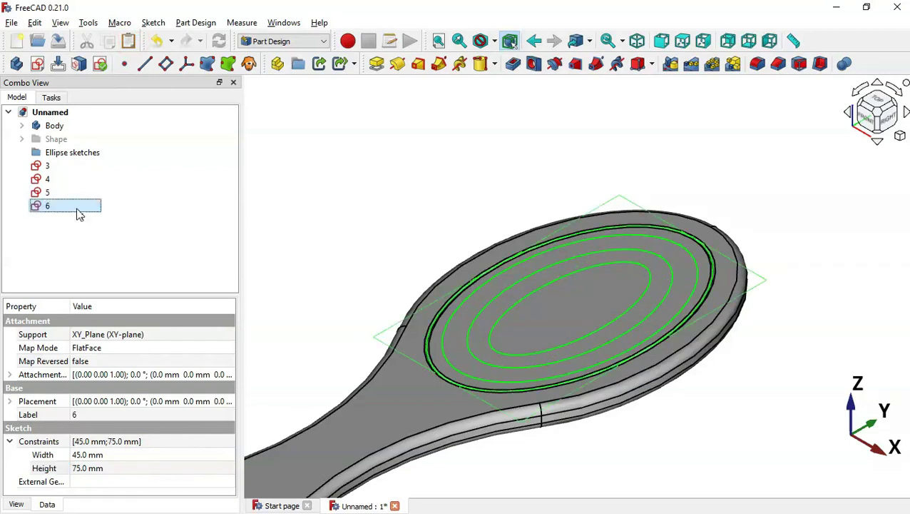
- Check the drawing's table for ellipse 6 and set sketch 6 to a width of 10 mm and a height of 35 mm
left_click(125, 455)
key("alt+Tab")
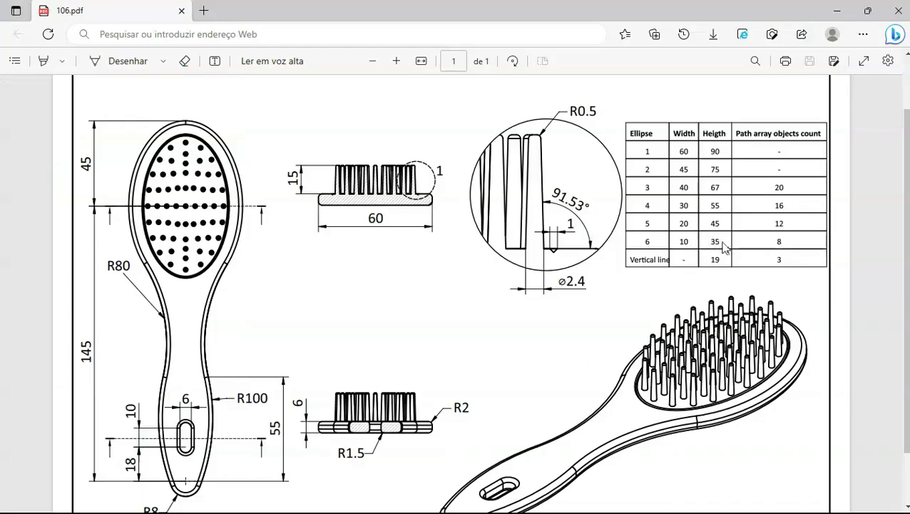
key("alt+Tab")
left_click(132, 454)
type("10")
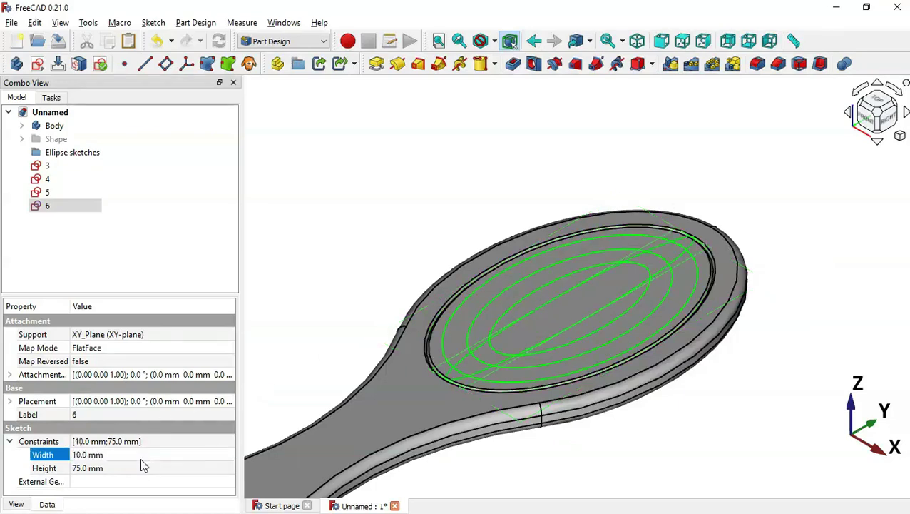
left_click(146, 467)
type("35")
key("Return")
left_click(219, 202)
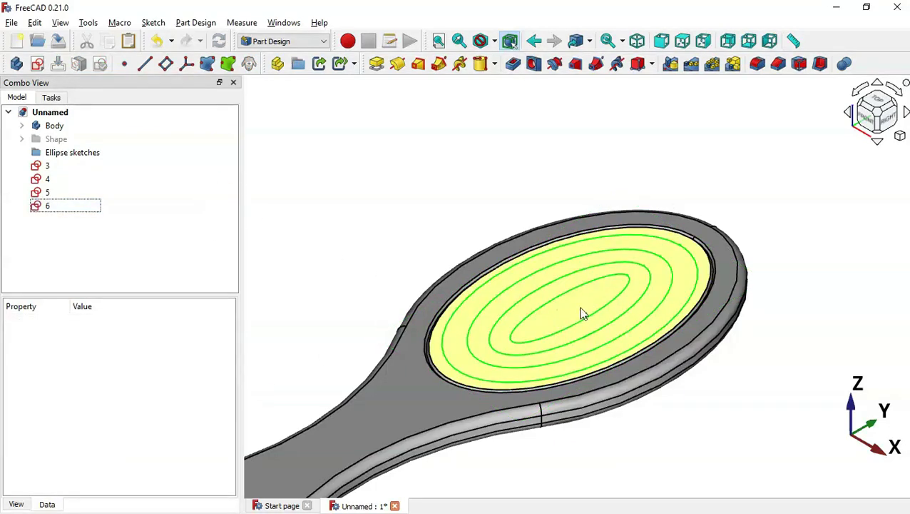
- Check the vertical line entry in the drawing's table, move sketches 3 to 6 into the Ellipse sketches group and hide that group
key("alt+Tab")
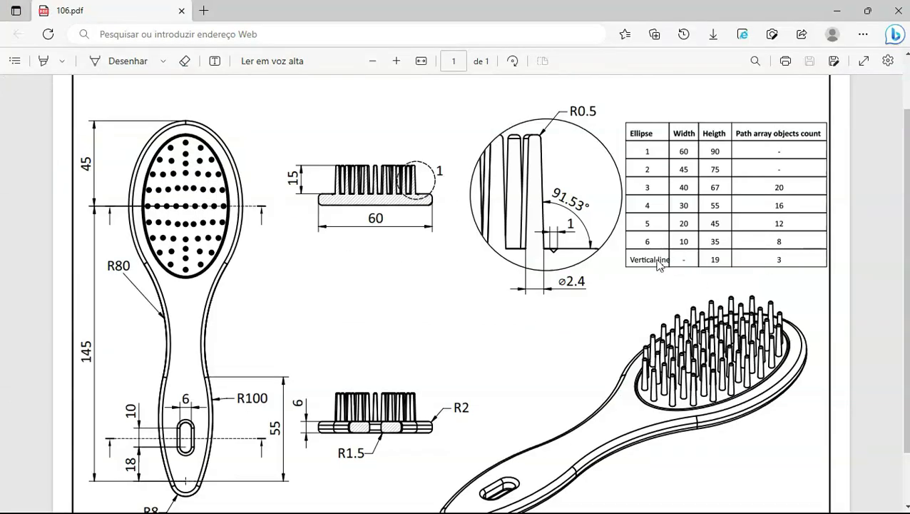
key("alt+Tab")
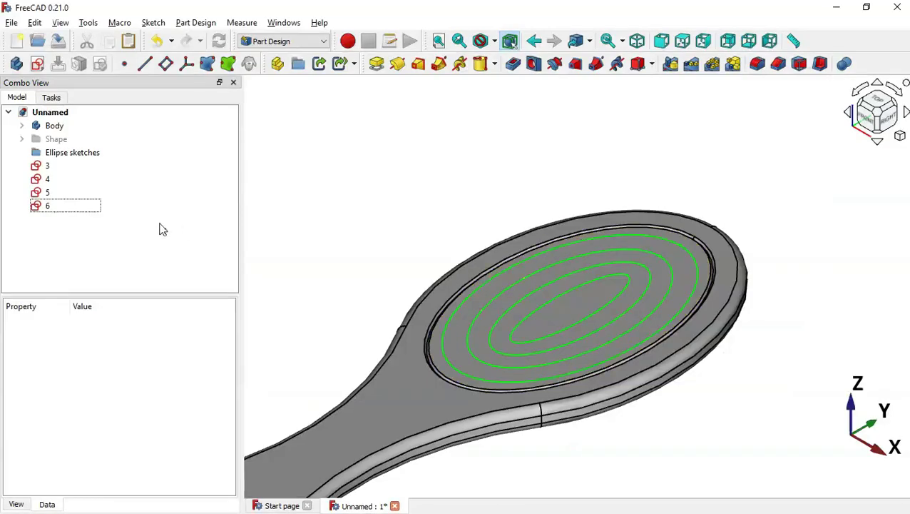
mouse_move(38, 228)
left_mouse_down()
mouse_move(67, 166)
mouse_move(125, 163)
mouse_move(89, 148)
mouse_move(91, 156)
left_mouse_up()
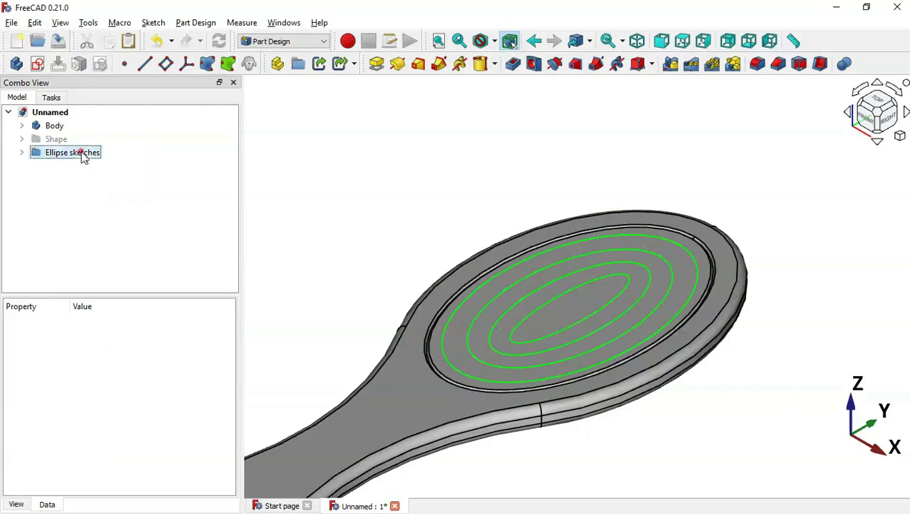
left_click(84, 157)
key("space")
left_click(87, 193)
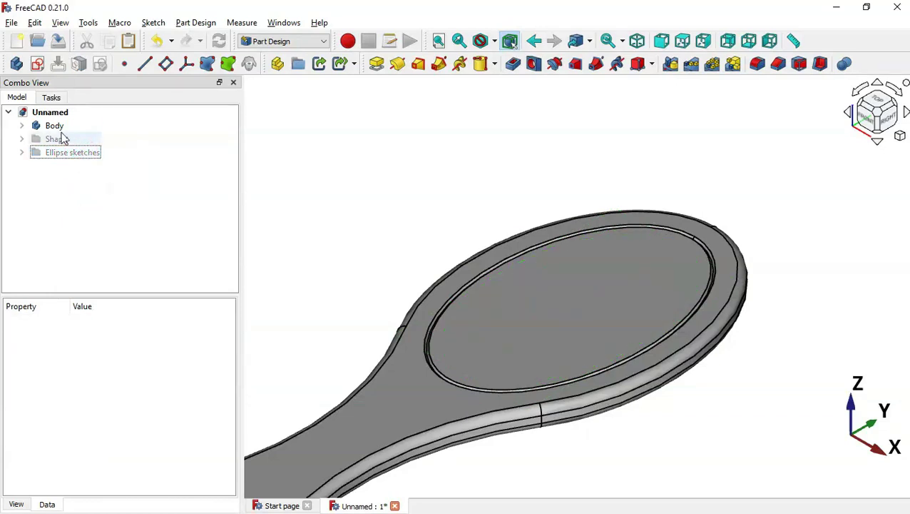
- Create a sketch on the XY plane of Body and draw a line along the vertical axis, crossing the origin
double_click(55, 125)
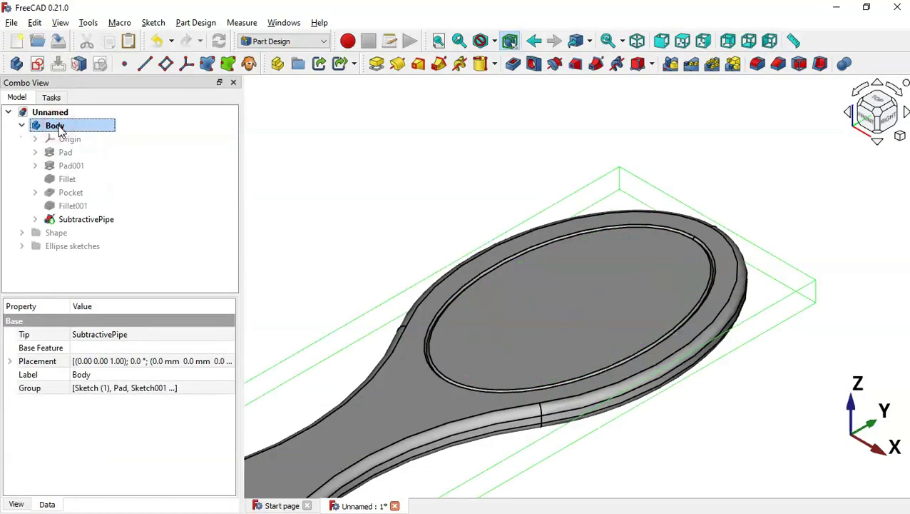
left_click(38, 64)
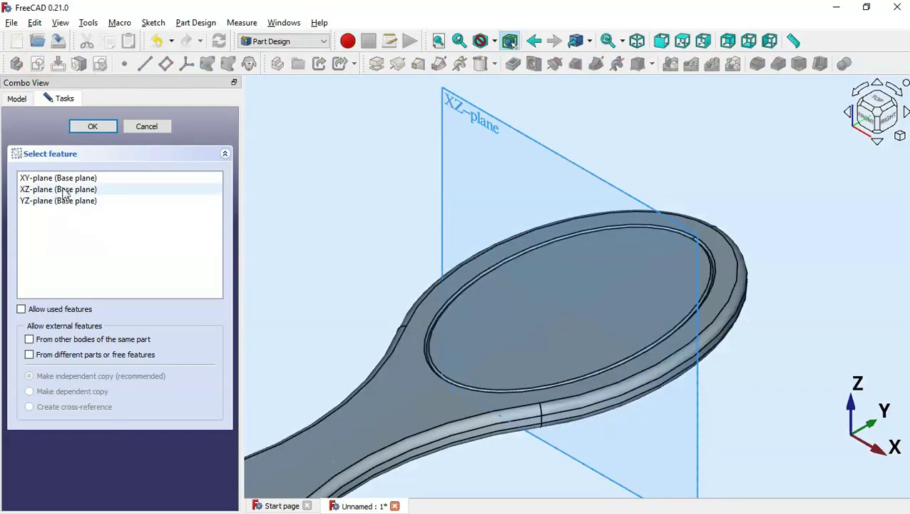
double_click(84, 179)
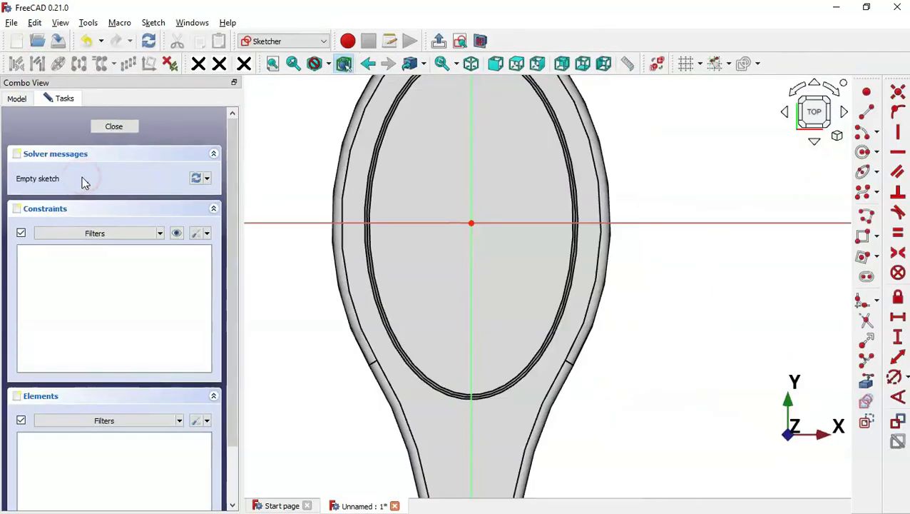
left_click(866, 112)
left_click(474, 158)
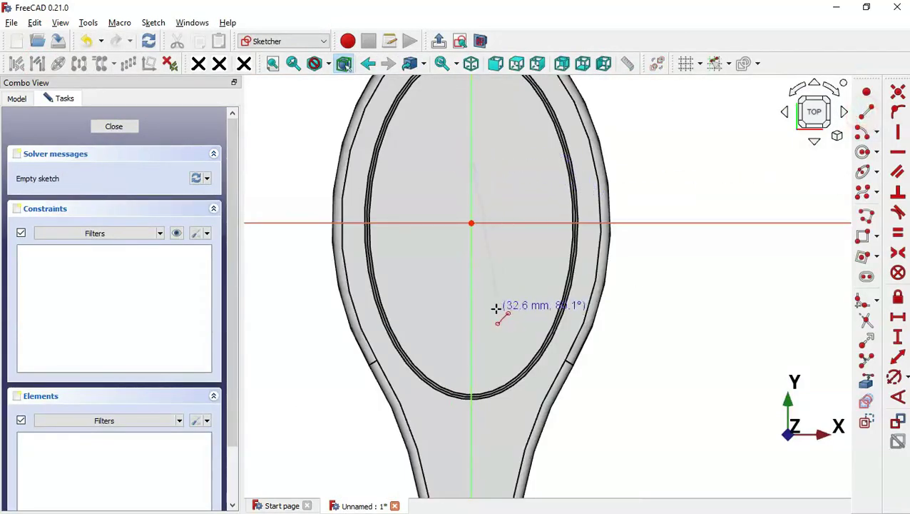
left_click(470, 299)
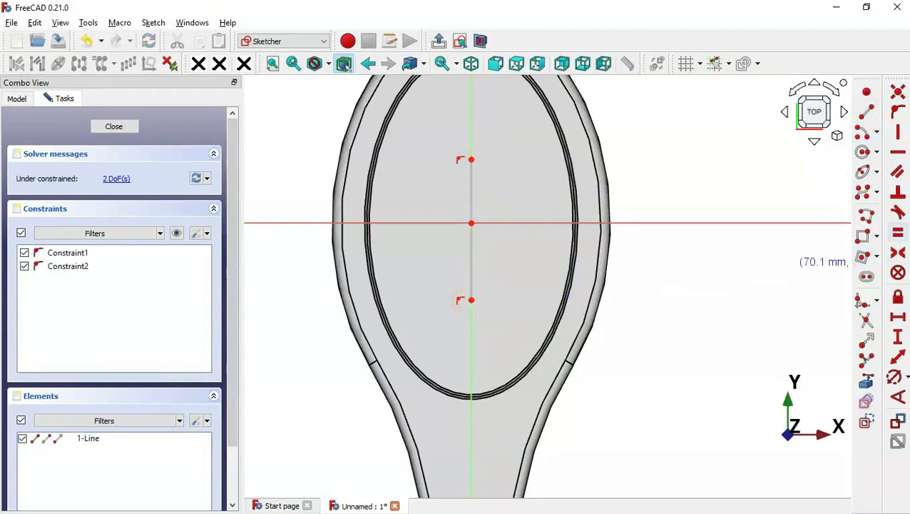
- Constrain the line's two endpoints symmetrically about the sketch's horizontal axis
left_click(471, 159)
left_click(471, 300)
left_click(636, 224)
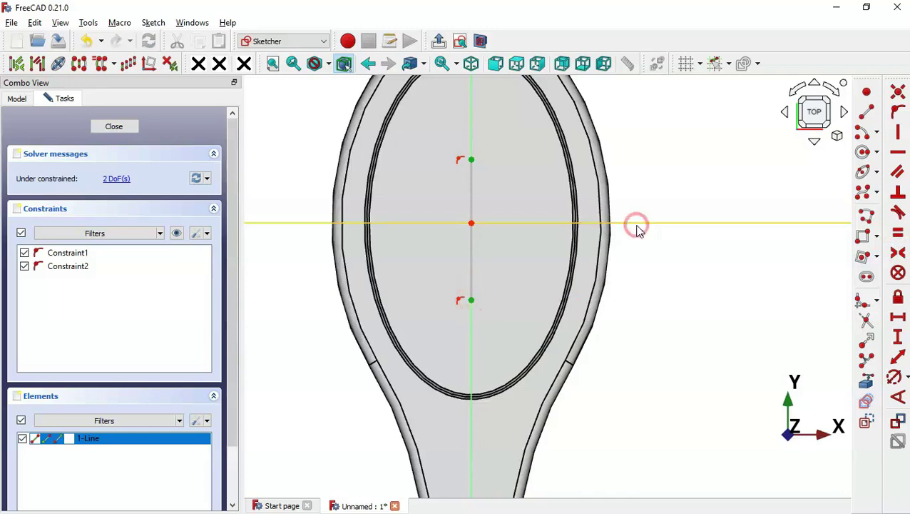
- Check the vertical line's height in the drawing's table, set the line's vertical length to 19 mm and close the sketch
left_click(900, 336)
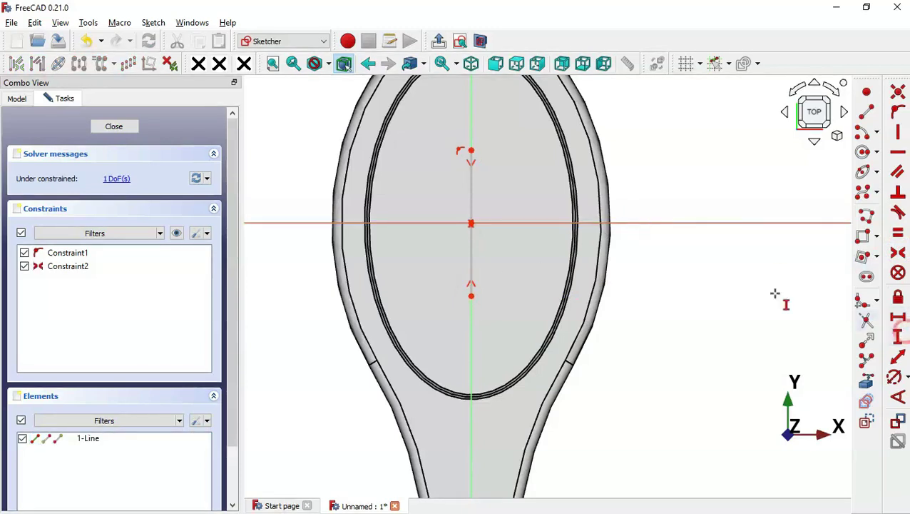
left_click(472, 185)
key("alt+Tab")
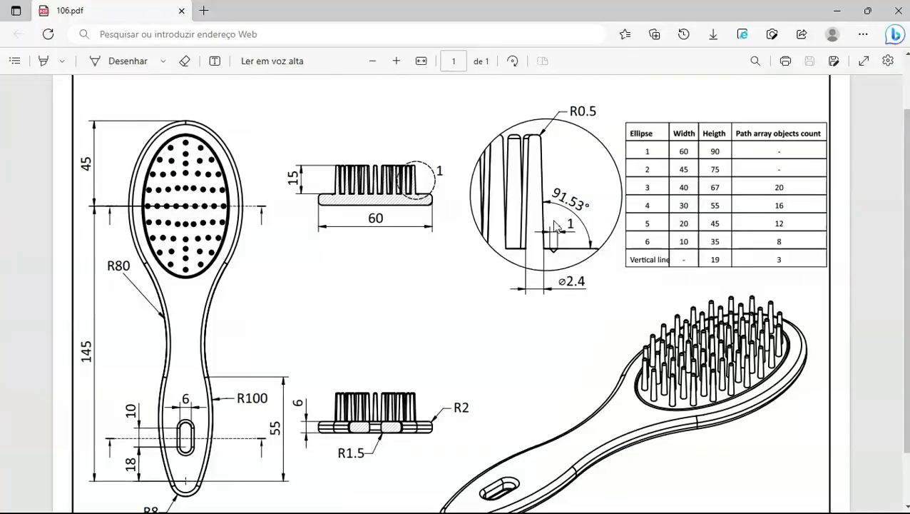
key("alt+Tab")
type("19mm")
key("Return")
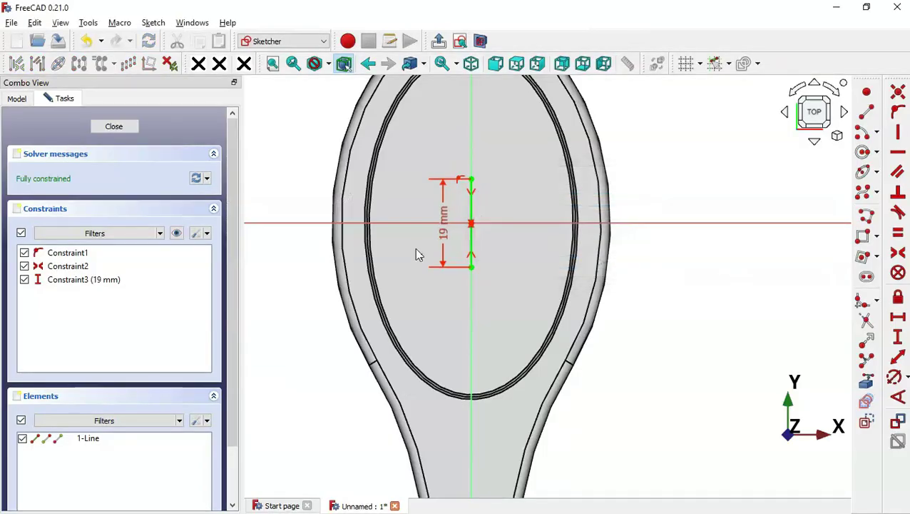
key("Escape")
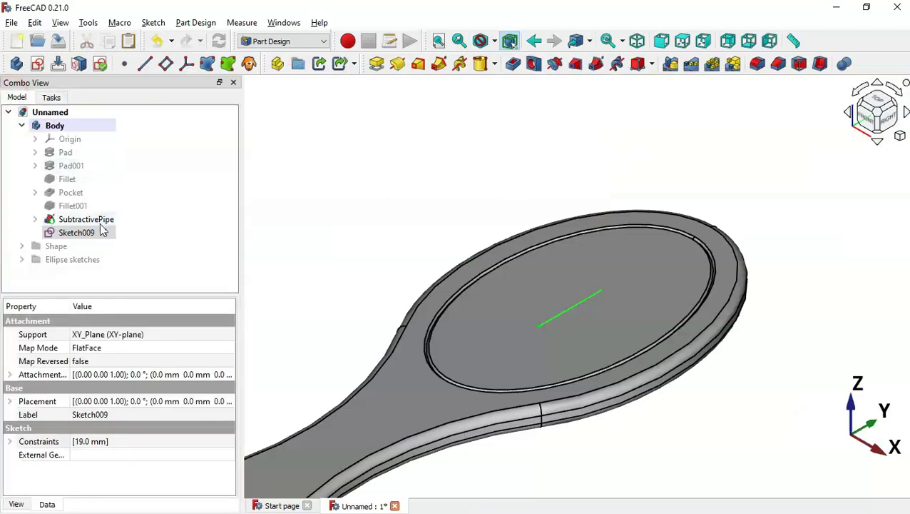
- Move the new line sketch into the Ellipse sketches group, rename it as Vertical line and hide it
mouse_move(54, 237)
left_mouse_down()
mouse_move(126, 248)
mouse_move(63, 266)
left_mouse_up()
left_click(17, 245)
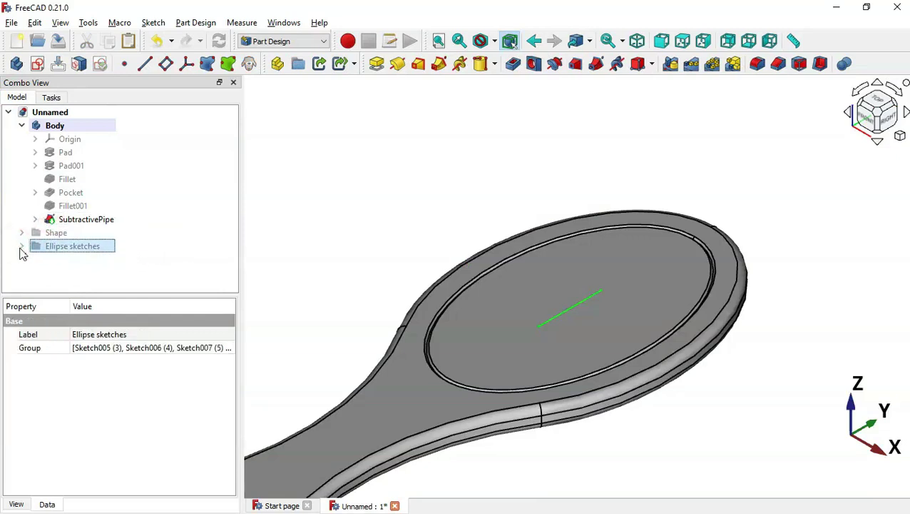
left_click(21, 246)
scroll(233, 214, "down", 1)
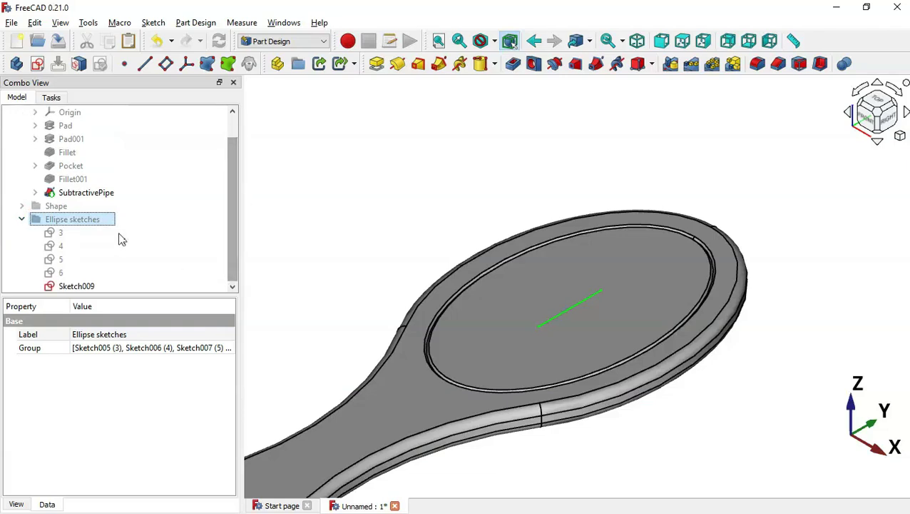
left_click(75, 286)
key("F2")
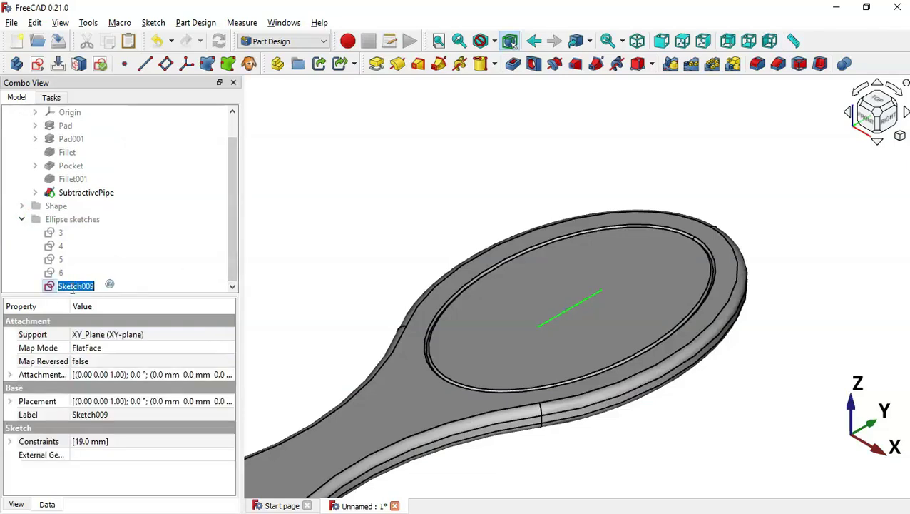
type("Vertical line")
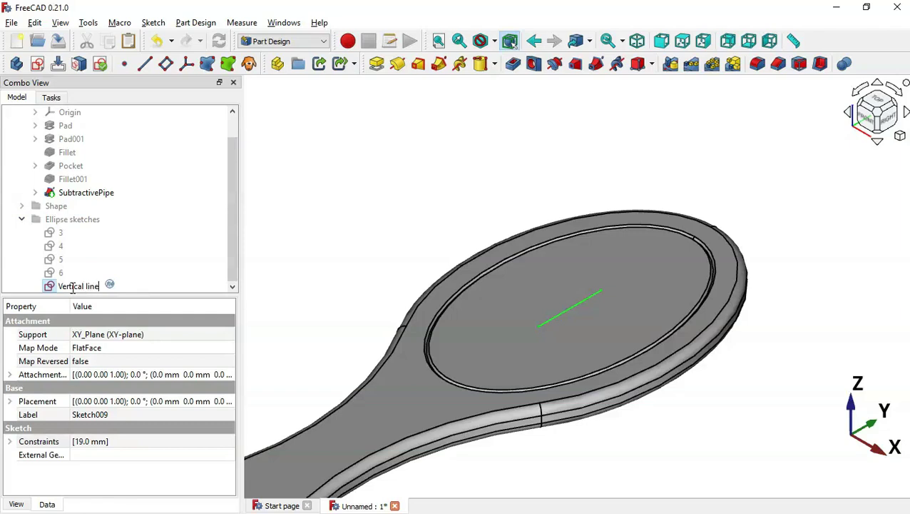
key("Return")
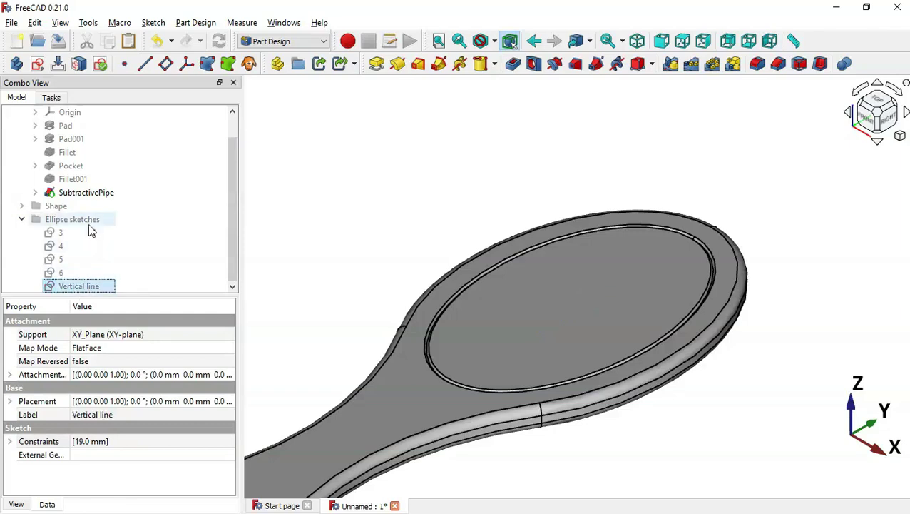
- Make the Ellipse sketches group visible, enlarge the model tree area and collapse Body
left_click(92, 223)
key("space")
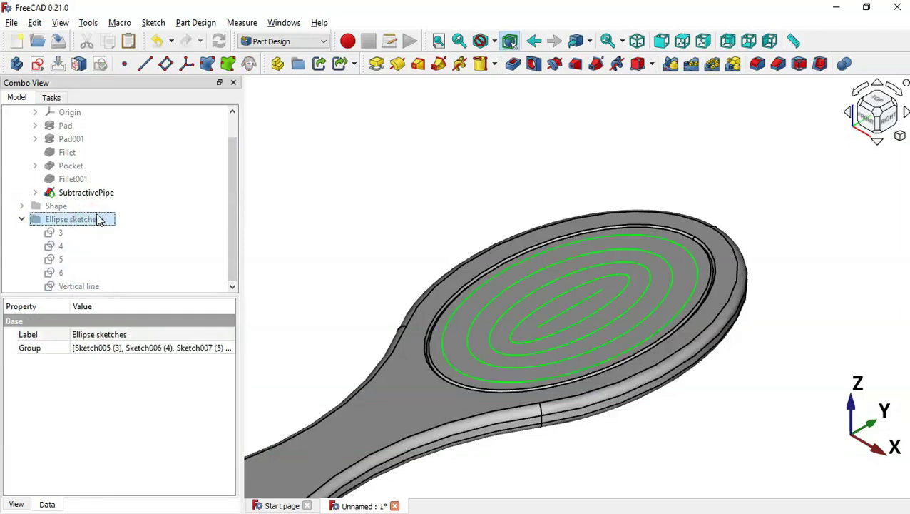
left_click(316, 179)
key("v")
key("f")
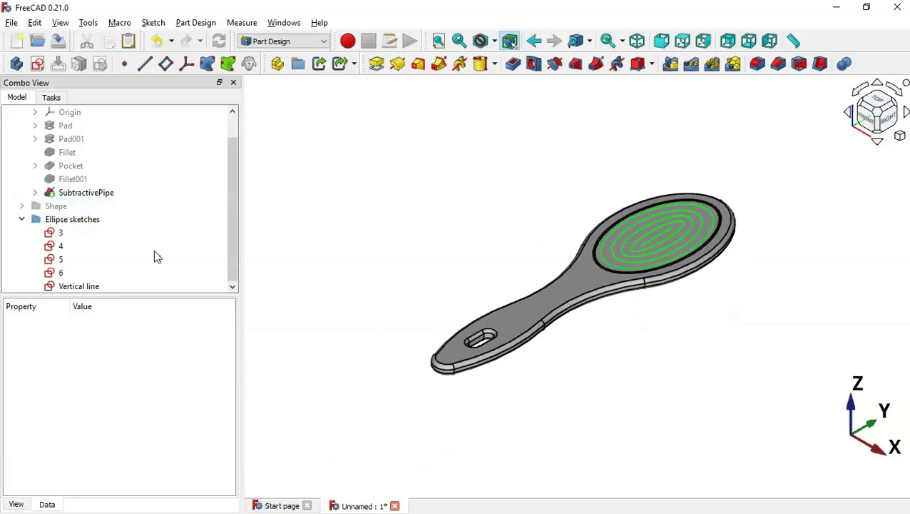
left_click_drag(150, 303, 151, 358)
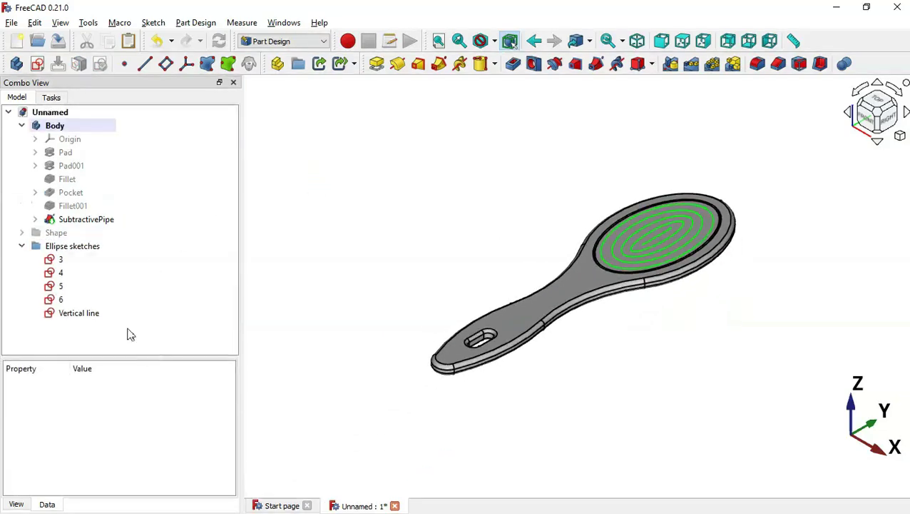
left_click(21, 125)
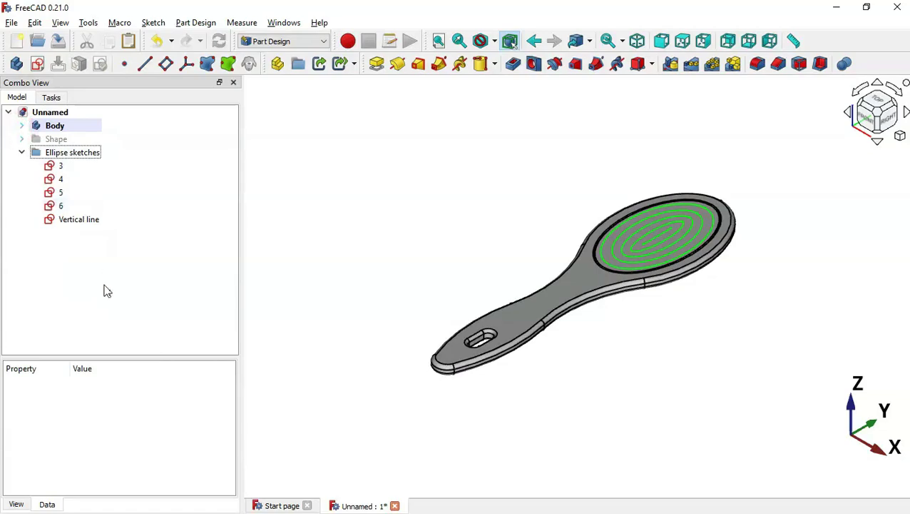
- Check the path array counts in the drawing's table, switch to the Draft workbench and hide its grid
key("alt+Tab")
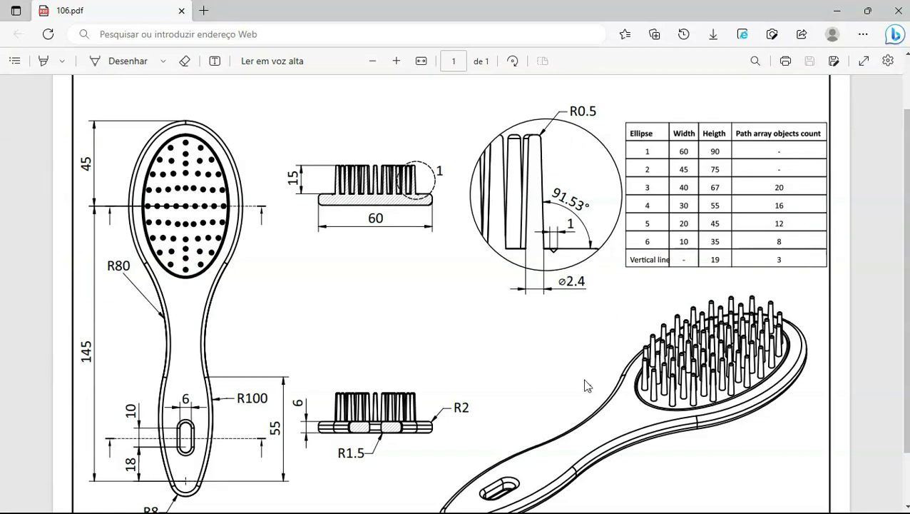
key("alt+Tab")
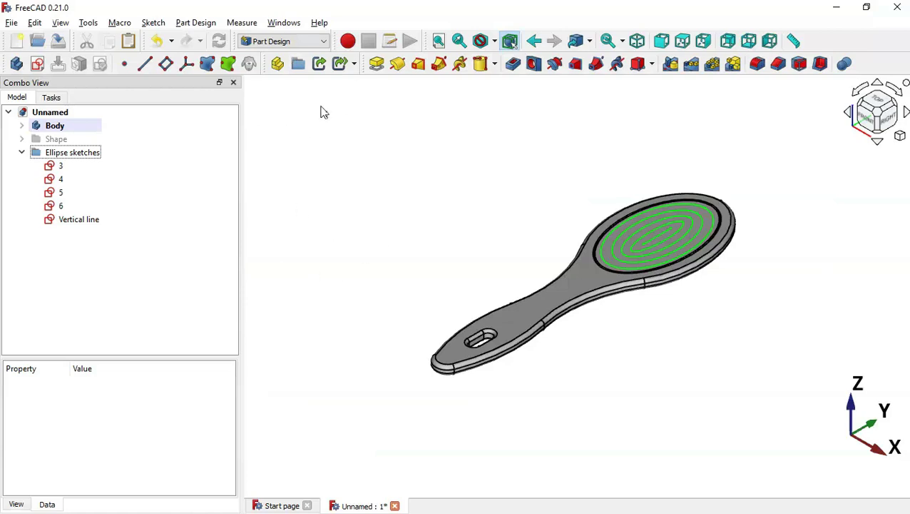
left_click(307, 43)
left_click(278, 75)
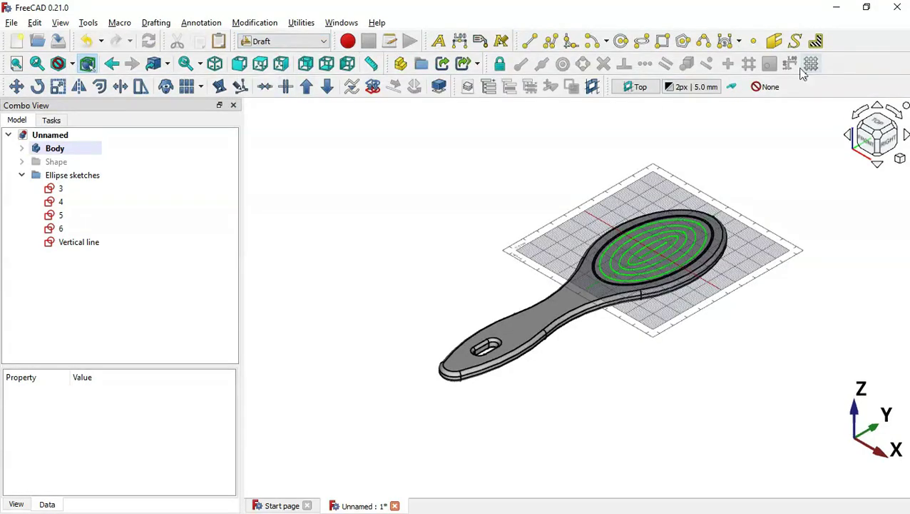
left_click(811, 63)
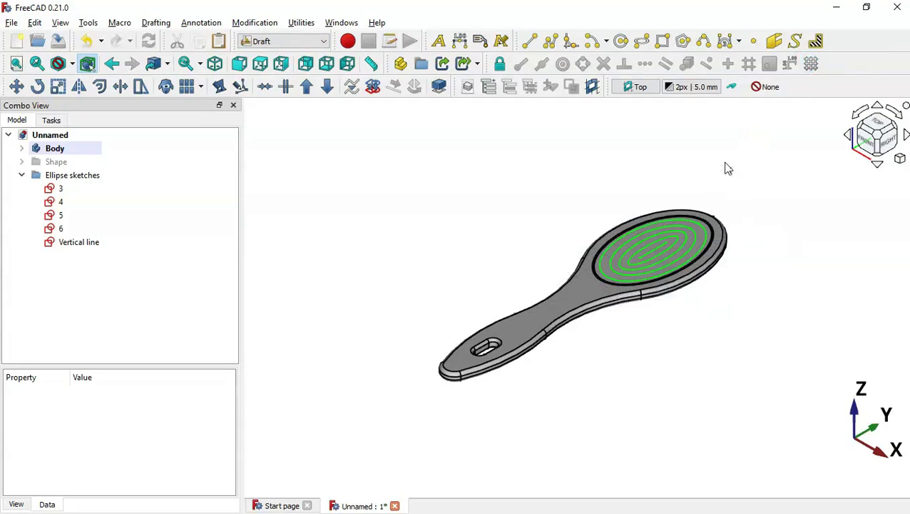
- Create a path array of the bristle Body001 from the Shape group along ellipse sketch 3
left_click(259, 63)
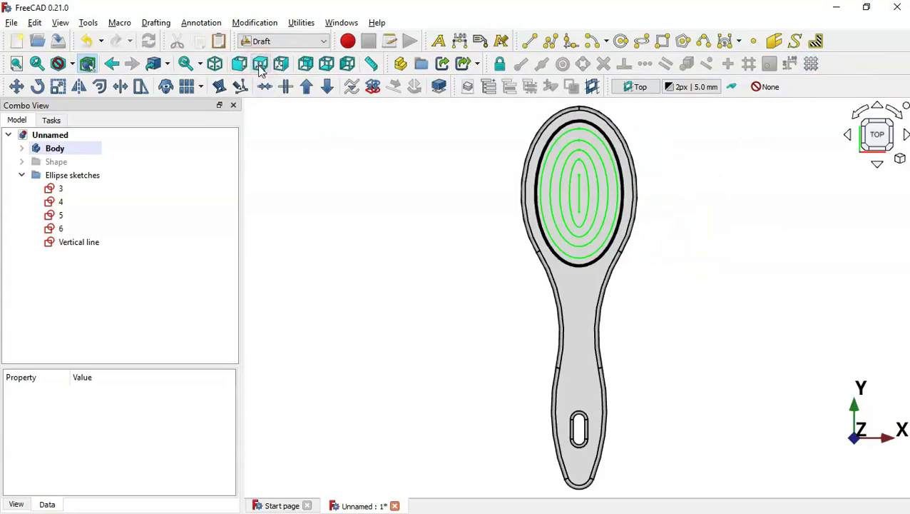
scroll(623, 125, "up", 5)
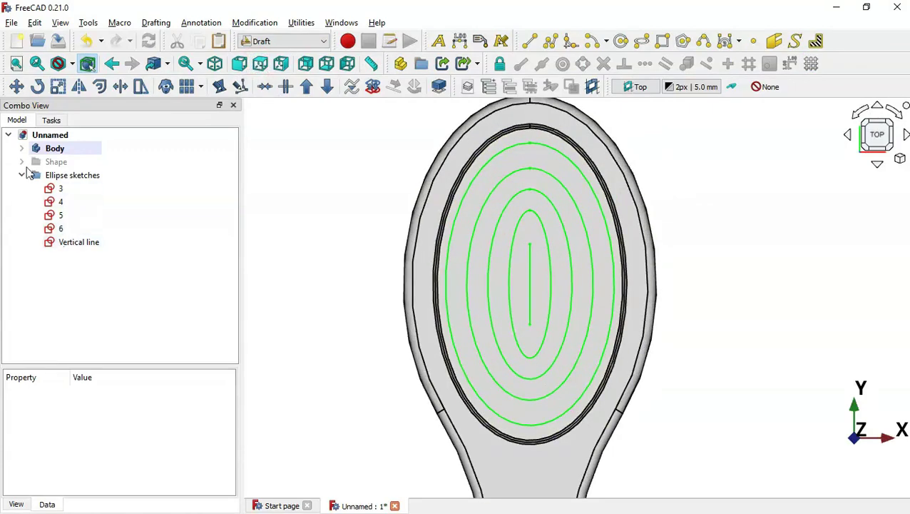
left_click(22, 162)
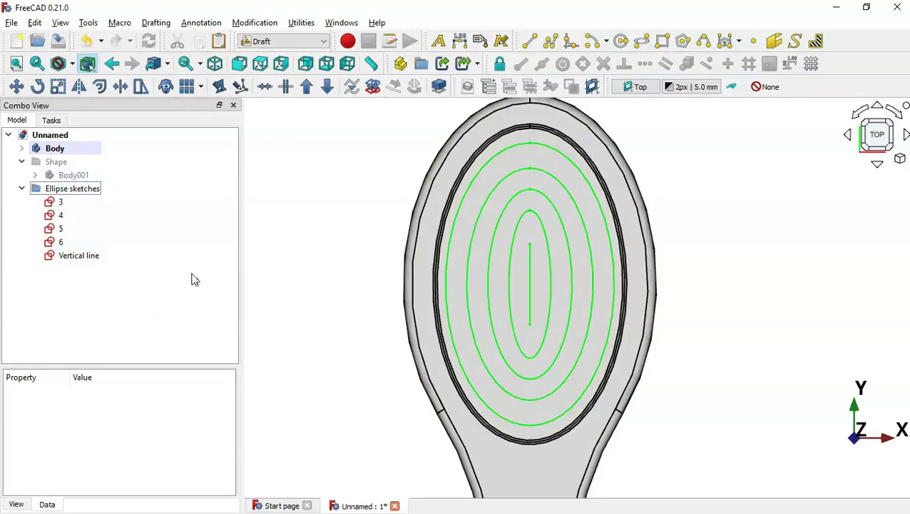
left_click(75, 174)
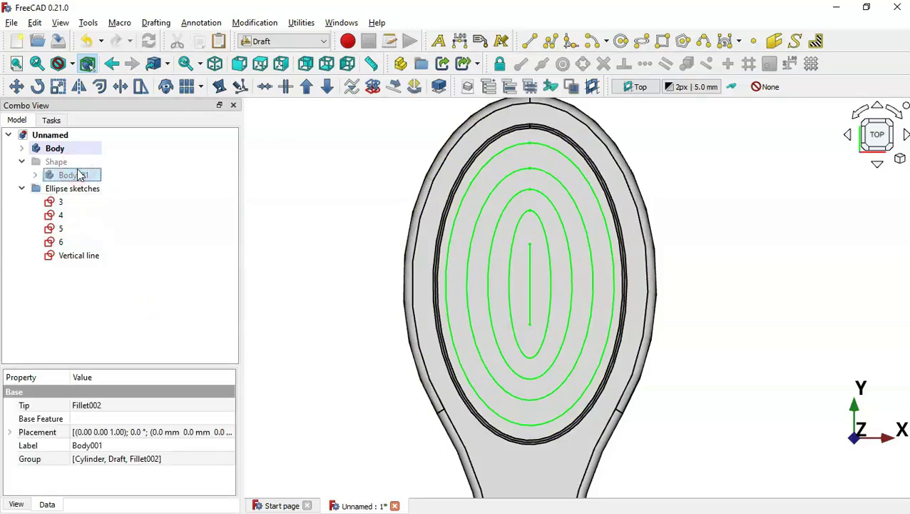
left_click(77, 202, "ctrl")
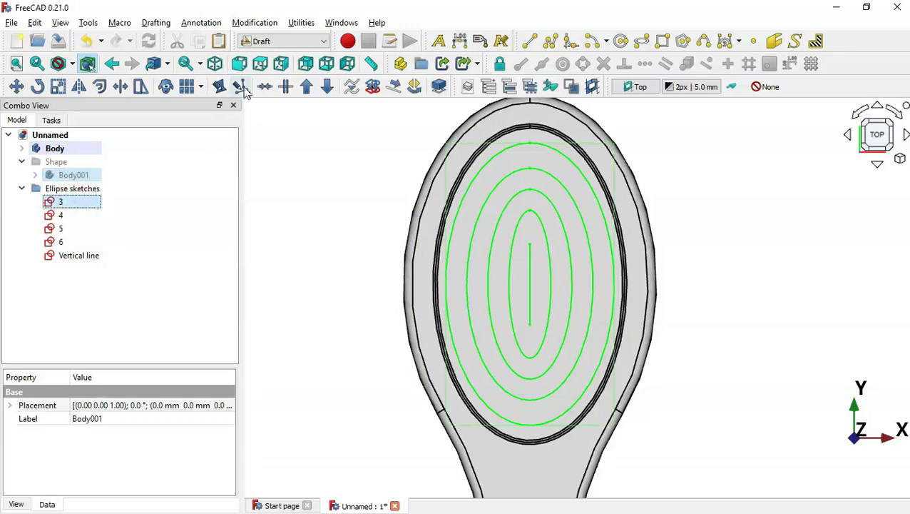
left_click(200, 86)
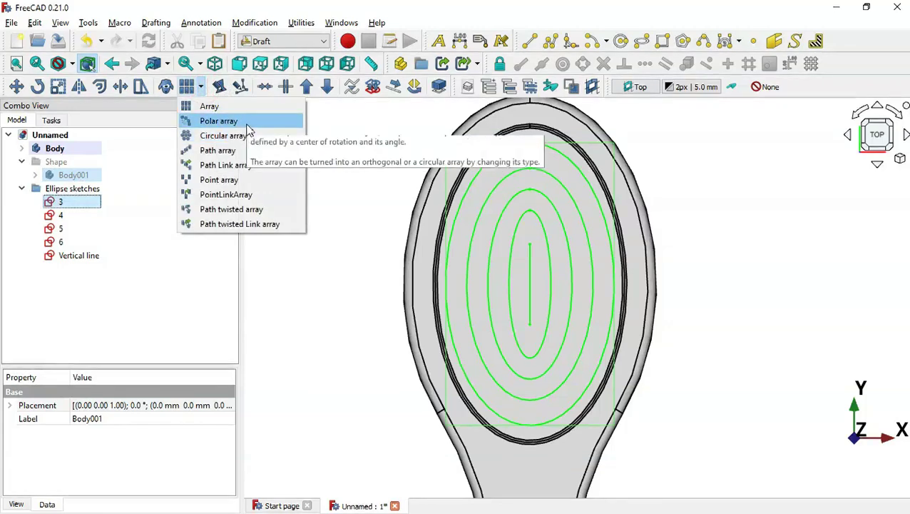
left_click(218, 150)
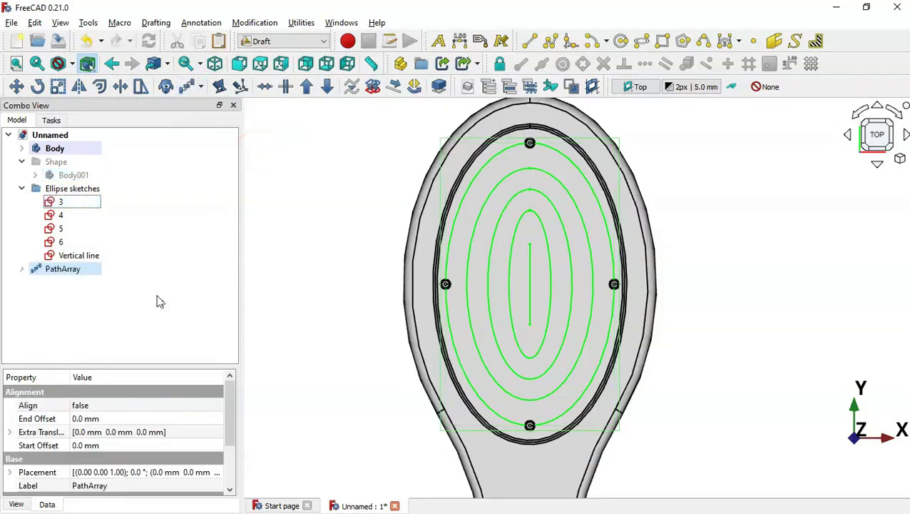
- Set the object count of the path array on sketch 3 to 20
left_click_drag(136, 365, 136, 278)
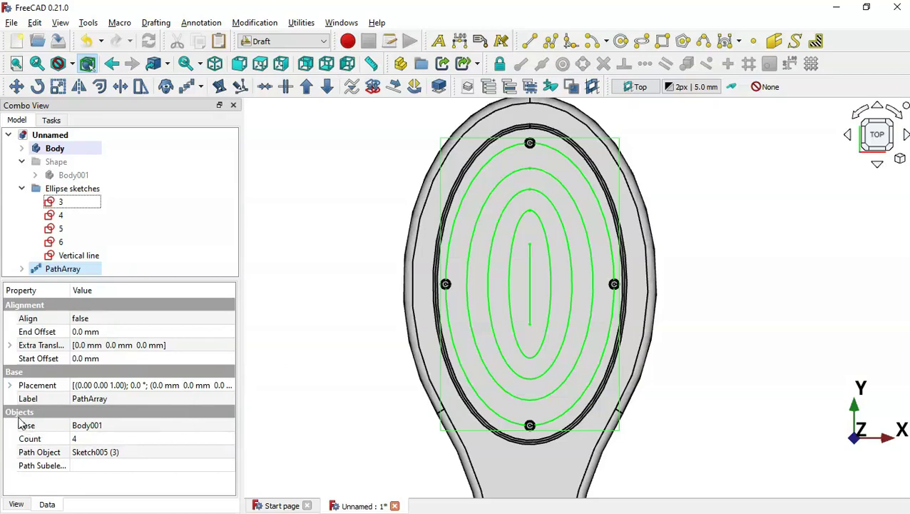
double_click(103, 439)
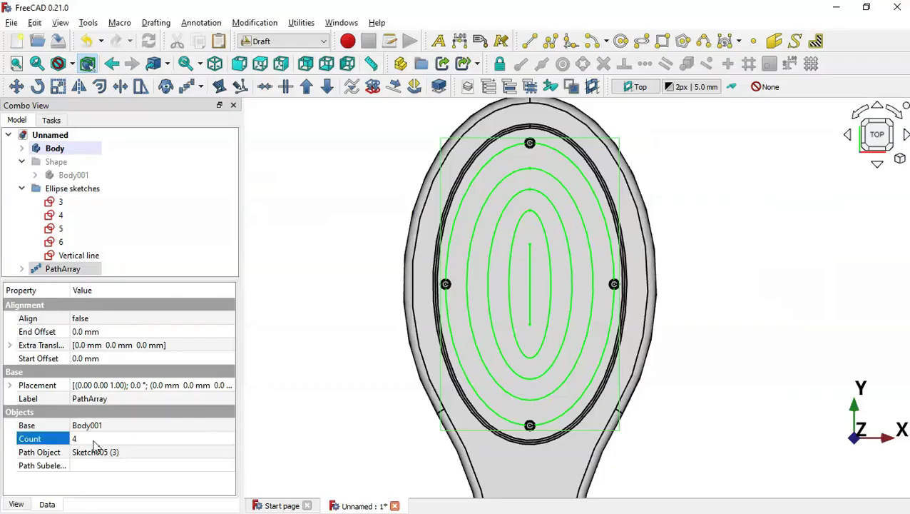
double_click(102, 439)
type("20")
key("Return")
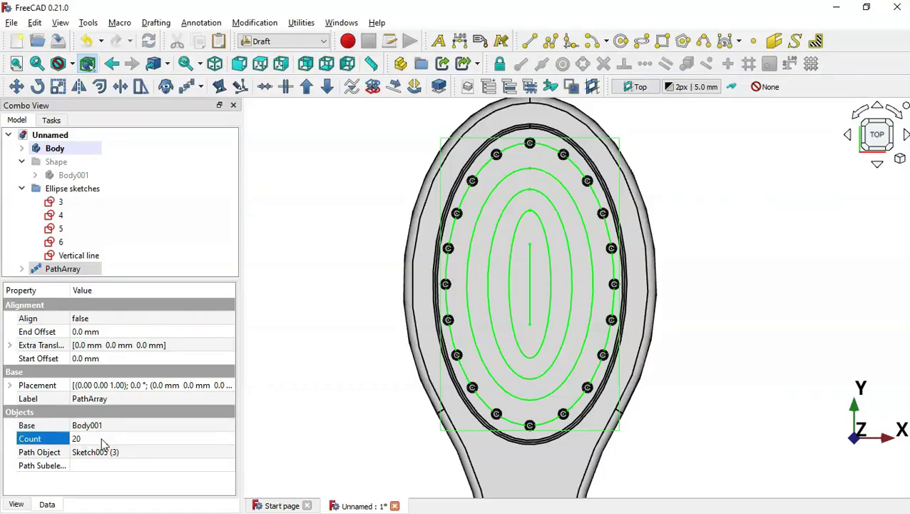
- Create a path array of the bristle Body001 along ellipse sketch 4 with an object count of 16, as listed in the drawing's table
left_click(71, 175)
left_click(70, 217)
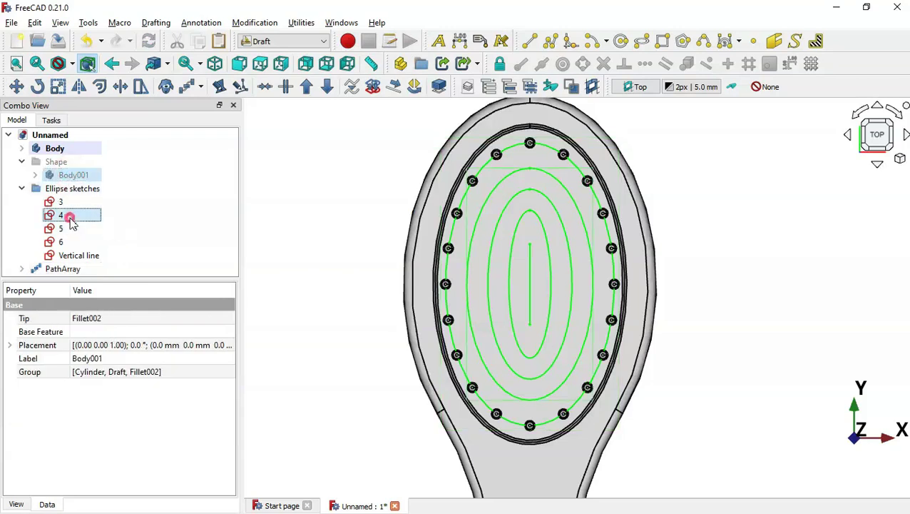
left_click(187, 87)
left_click(125, 439)
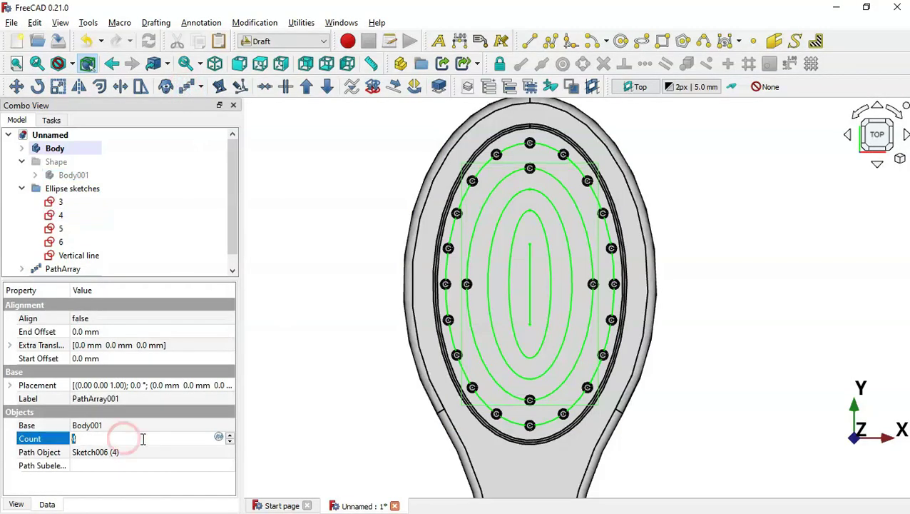
key("alt+Tab")
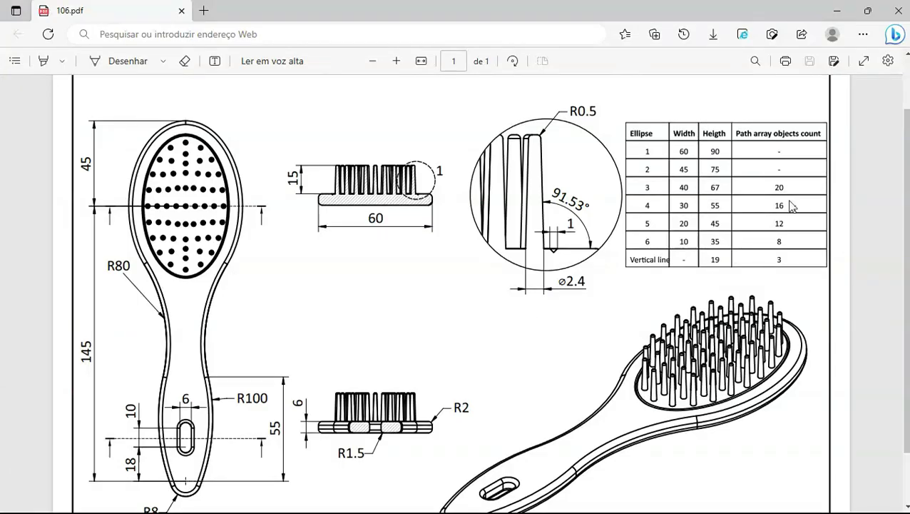
key("alt+Tab")
left_click(138, 438)
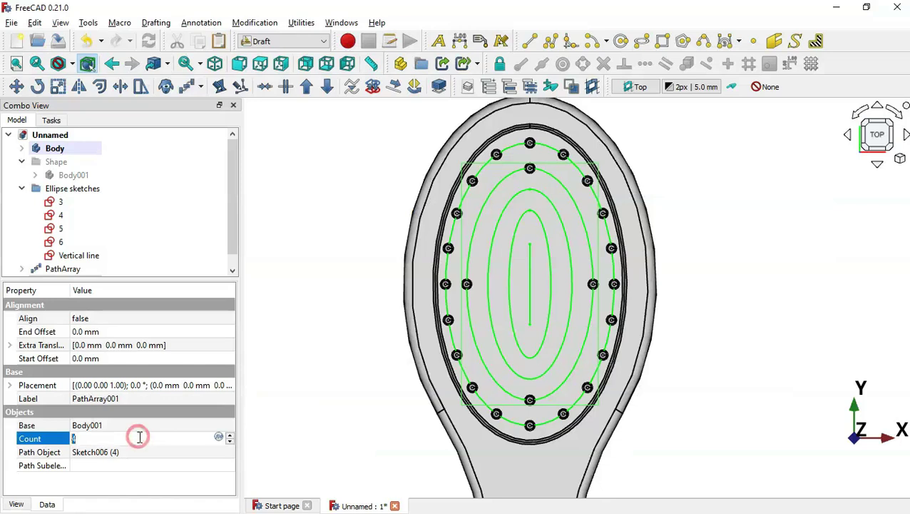
key("Return")
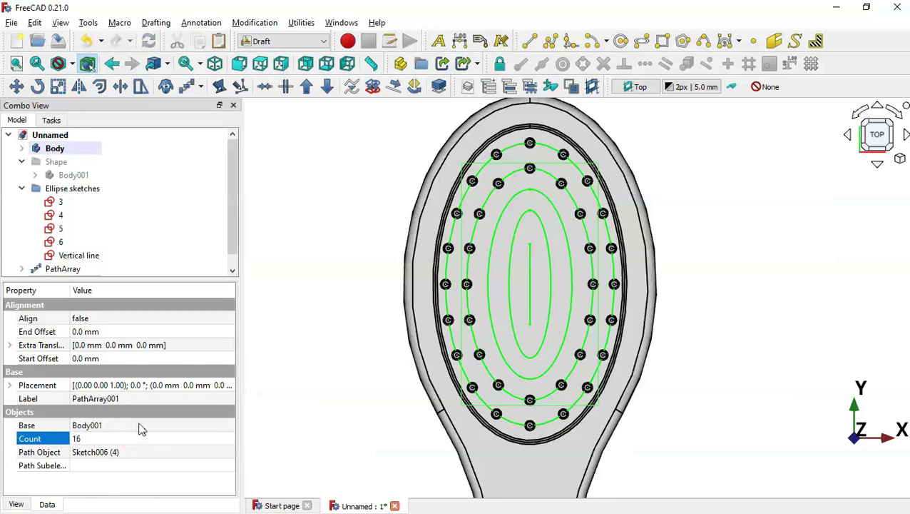
- Create a path array of the bristle Body001 along ellipse sketch 5 with the drawing's object count of 12
left_click(78, 175)
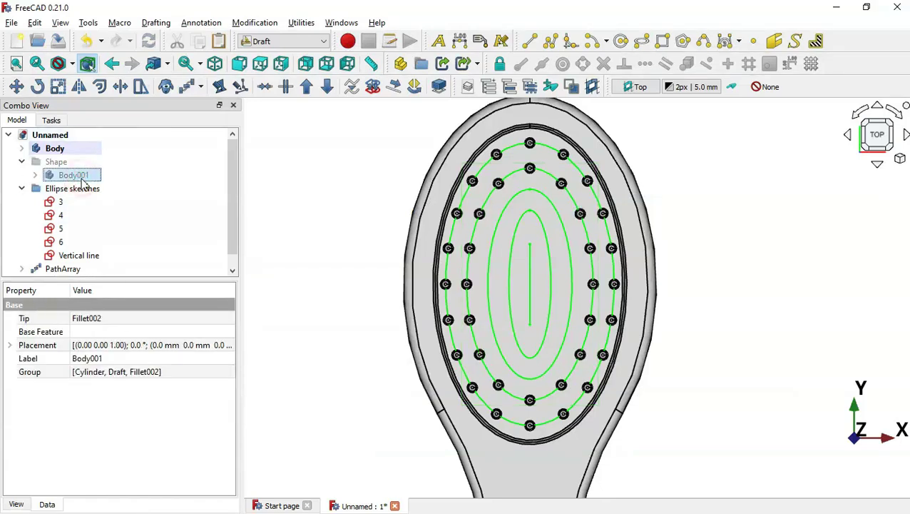
left_click(70, 229, "ctrl")
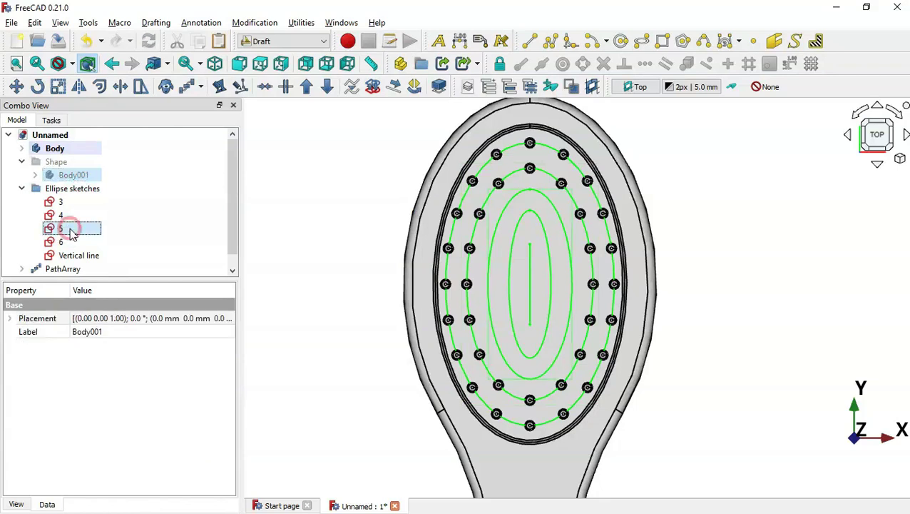
left_click(190, 87)
left_click(163, 438)
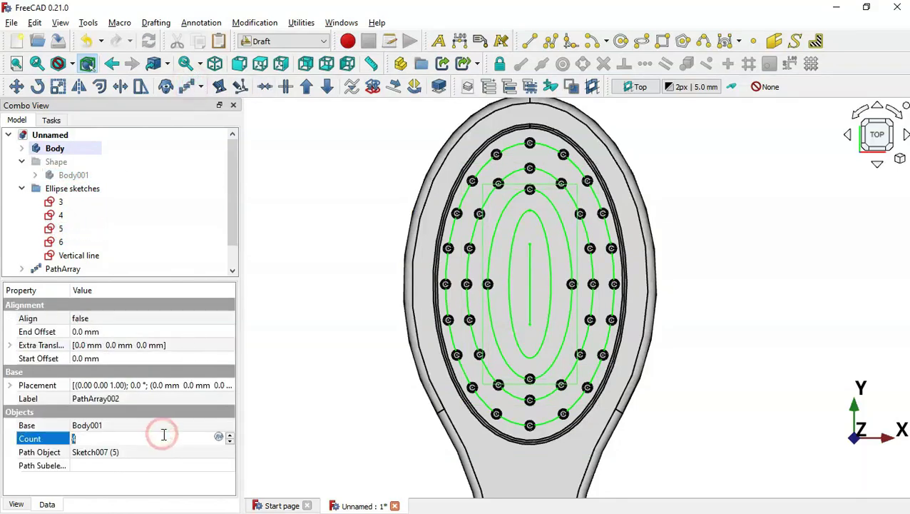
key("alt+Tab")
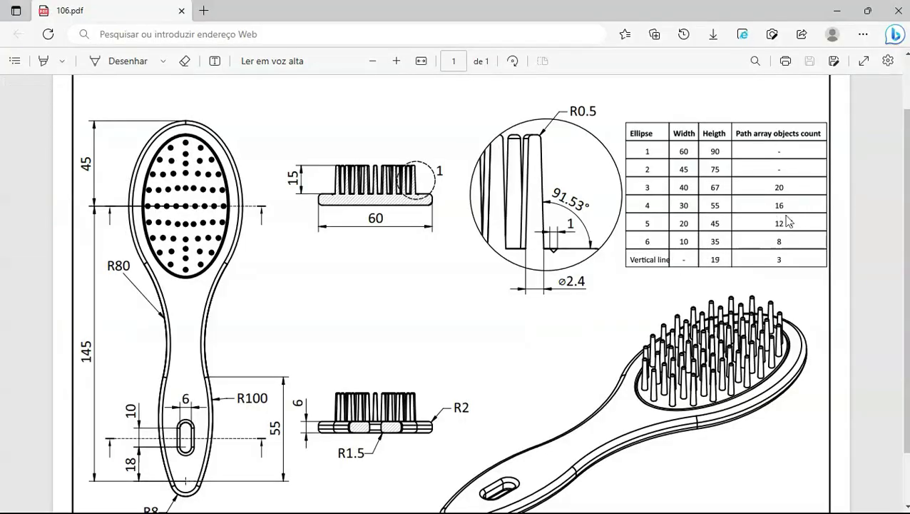
key("alt+Tab")
left_click(116, 440)
type("12")
key("Return")
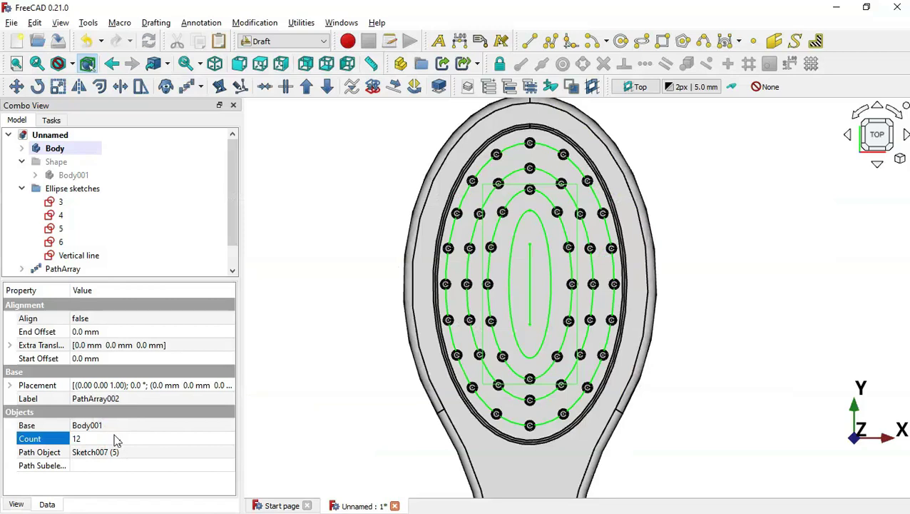
- Create a path array of the bristle Body001 along ellipse sketch 6 and check its required count in the drawing's table
left_click(90, 176)
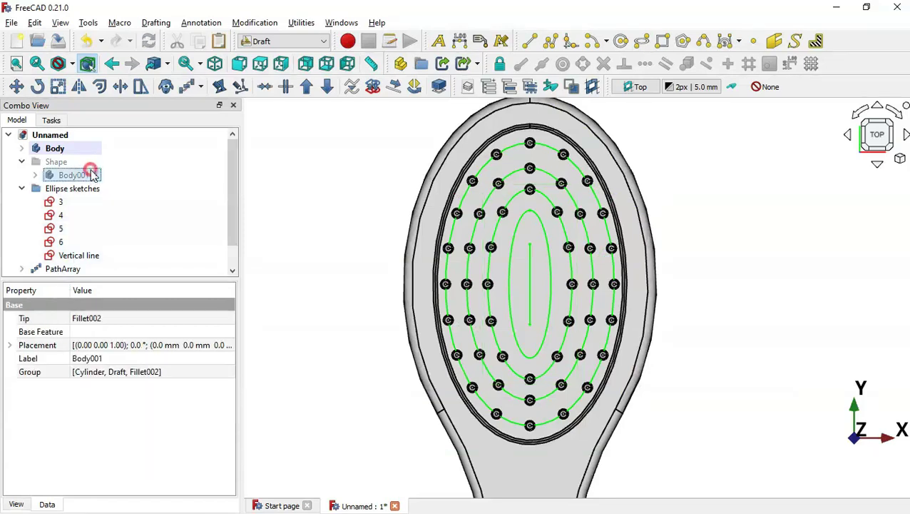
left_click(74, 243)
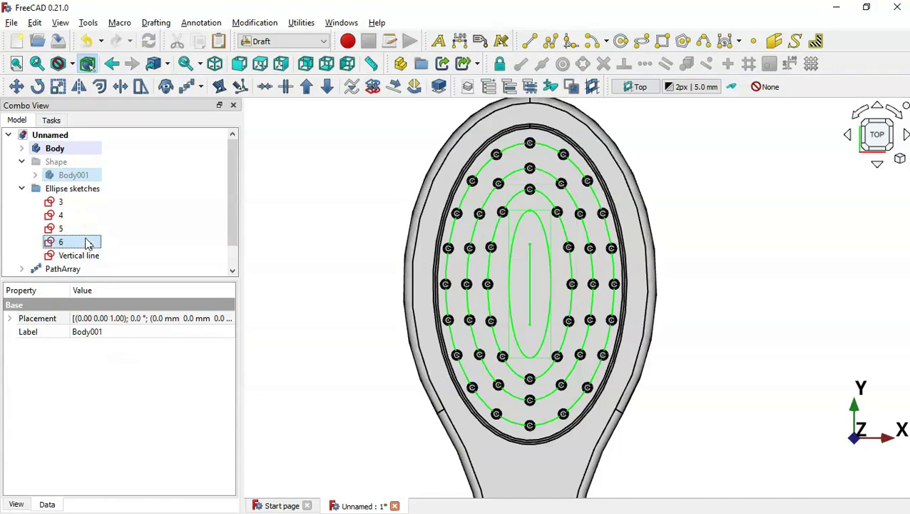
left_click(186, 89)
left_click(122, 439)
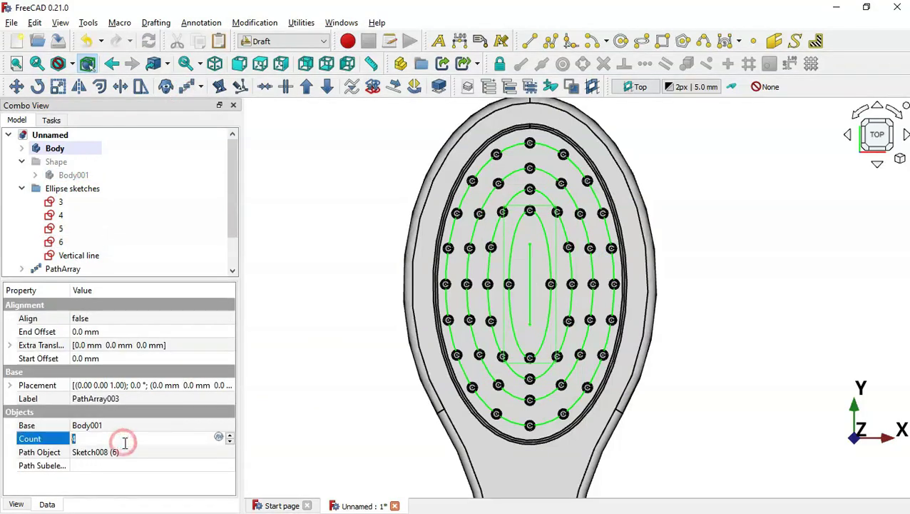
key("alt+Tab")
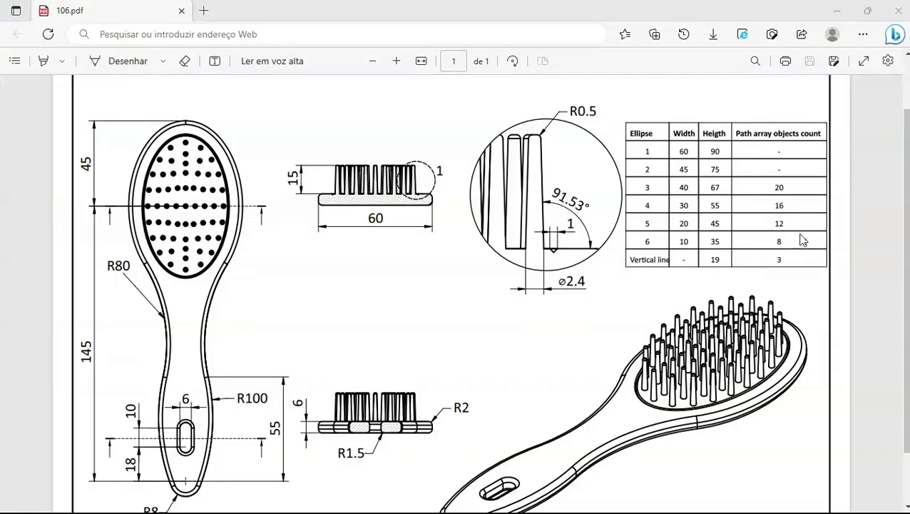
key("alt+Tab")
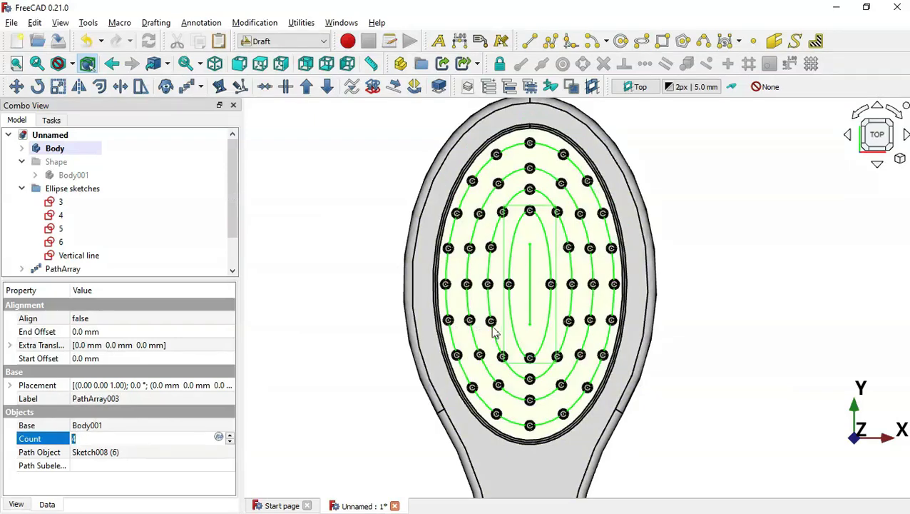
- Create a path array of the bristle Body001 along the Vertical line sketch with an object count of 3
left_click(79, 175)
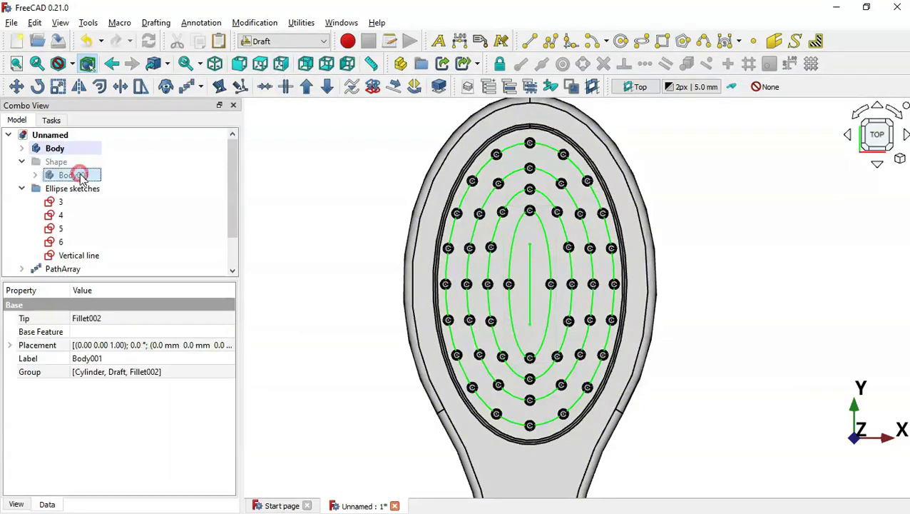
left_click(91, 258, "ctrl")
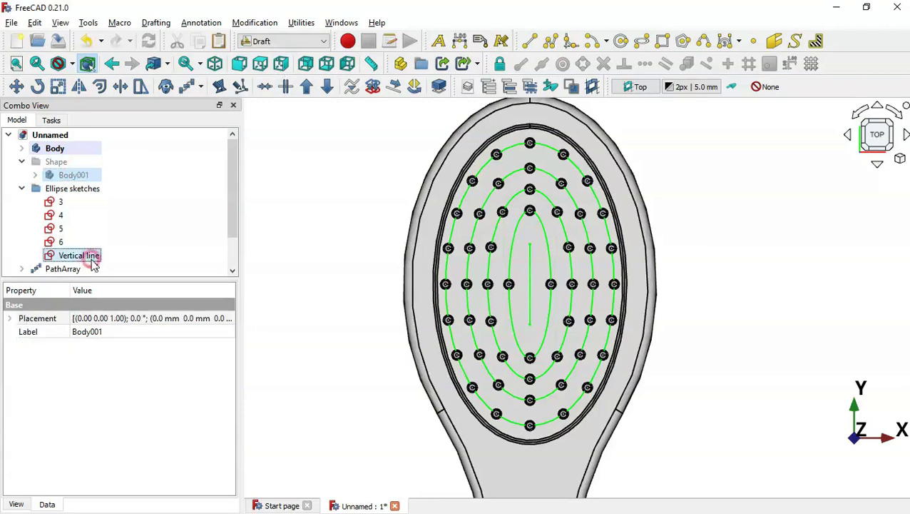
left_click(186, 88)
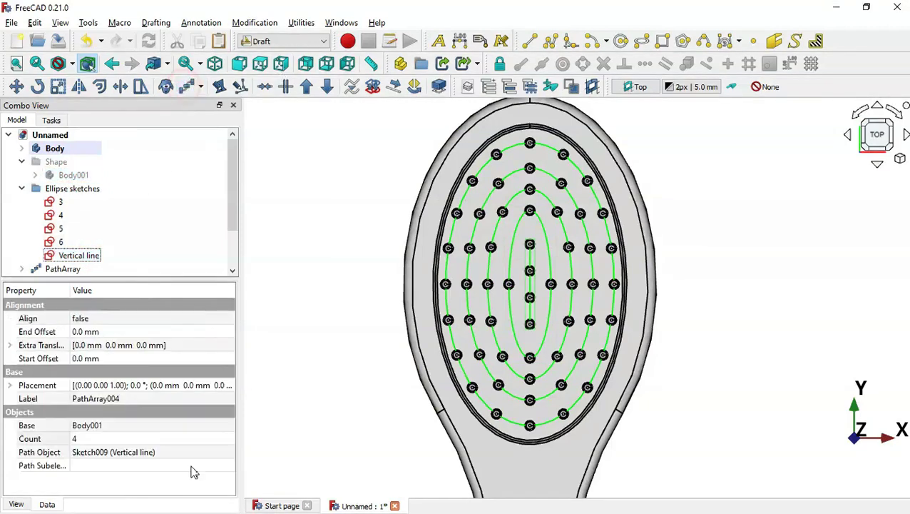
left_click(102, 440)
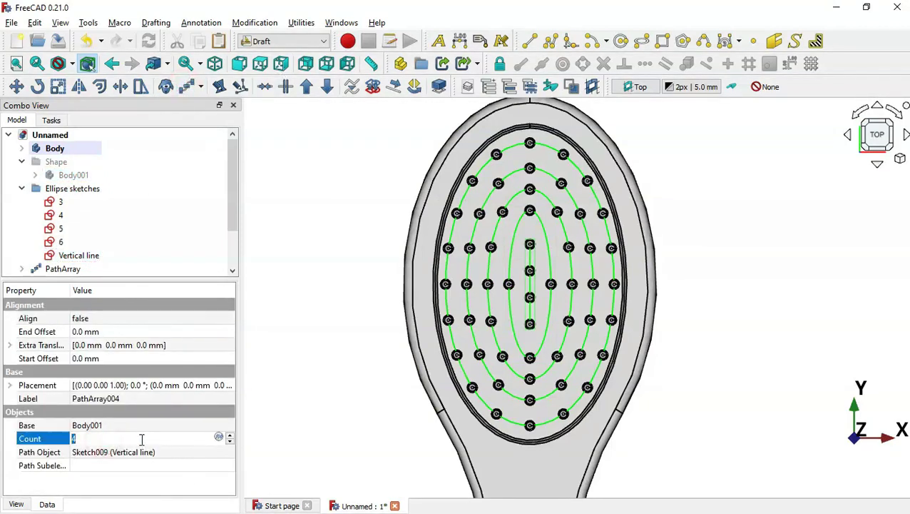
key("Return")
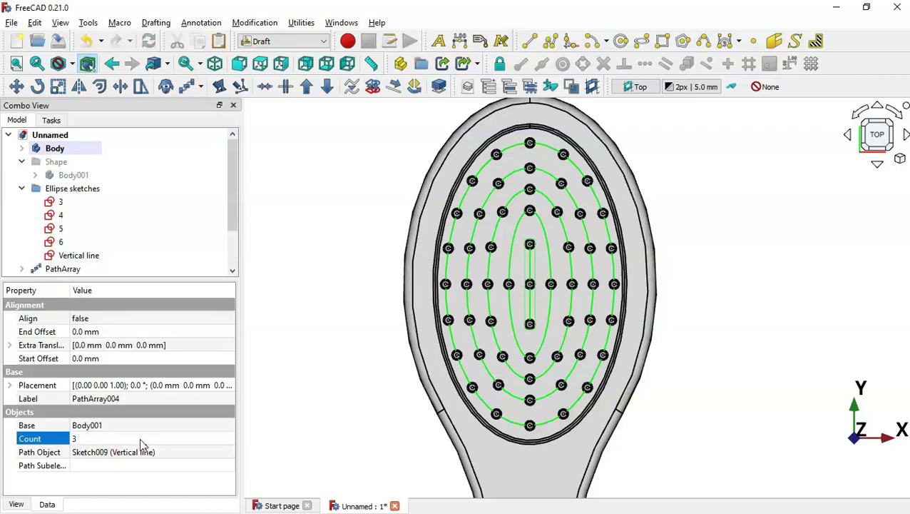
- Hide the Ellipse sketches group so that only the brush body and its bristles are displayed
mouse_move(720, 398)
middle_mouse_down()
mouse_move(678, 314)
mouse_move(776, 318)
mouse_move(740, 372)
mouse_move(372, 370)
mouse_move(577, 364)
mouse_move(608, 376)
middle_mouse_up()
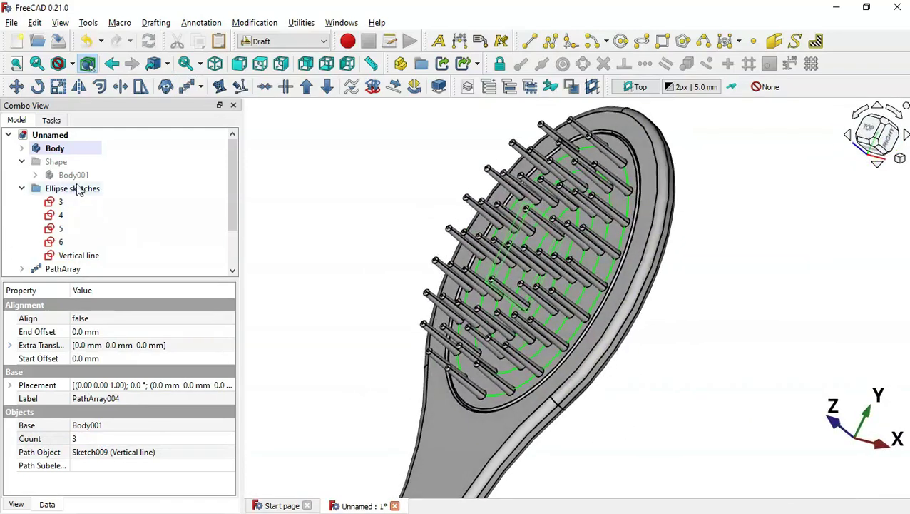
left_click(266, 211)
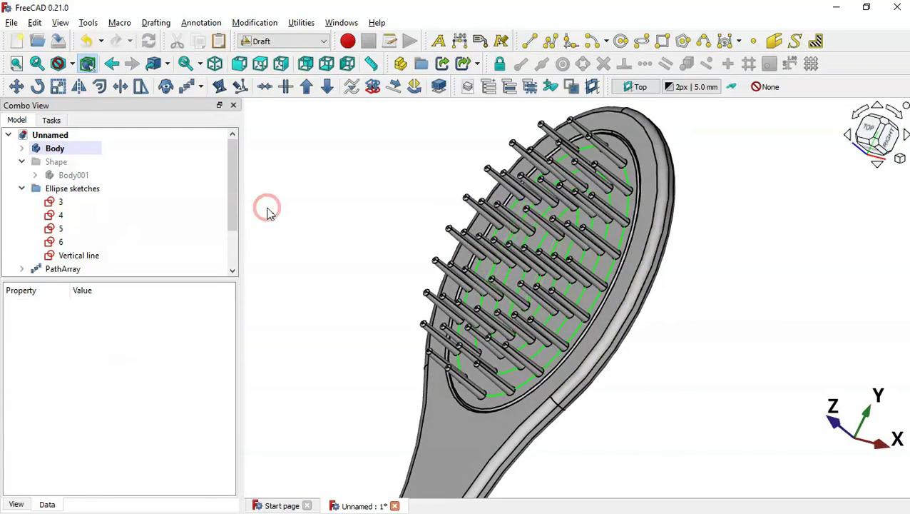
left_click(76, 194)
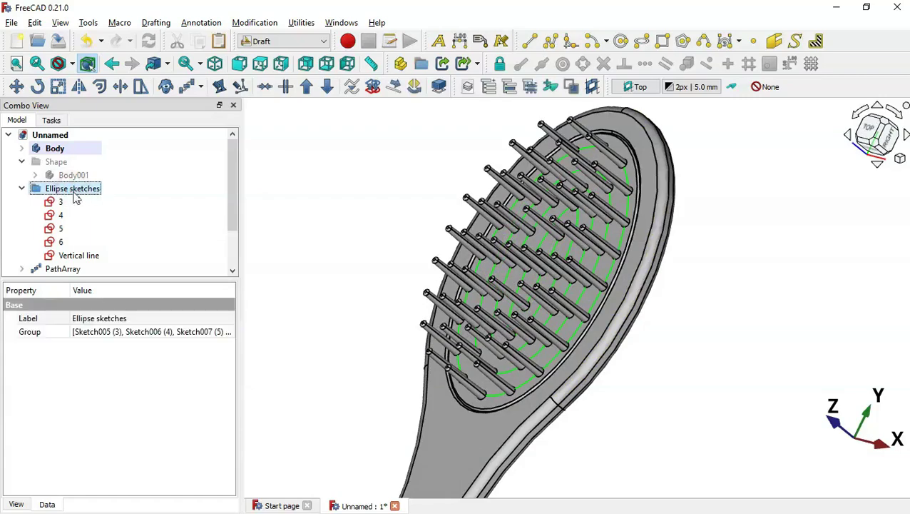
key("space")
middle_click_drag(319, 232, 517, 282)
key("0")
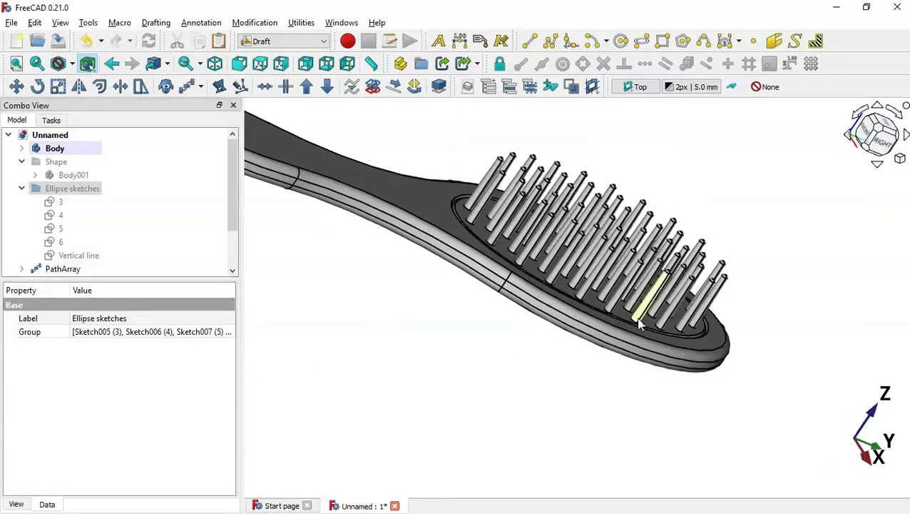
middle_click_drag(390, 356, 342, 319)
key("2")
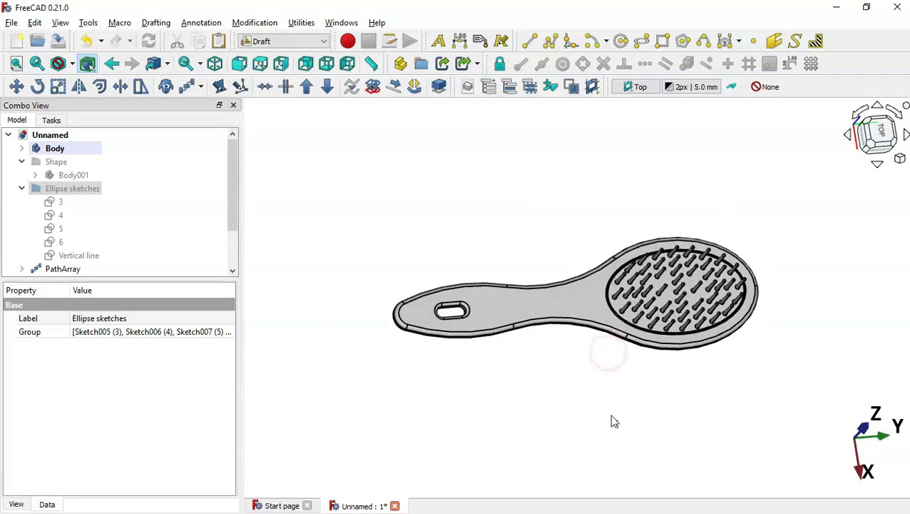
key("0")
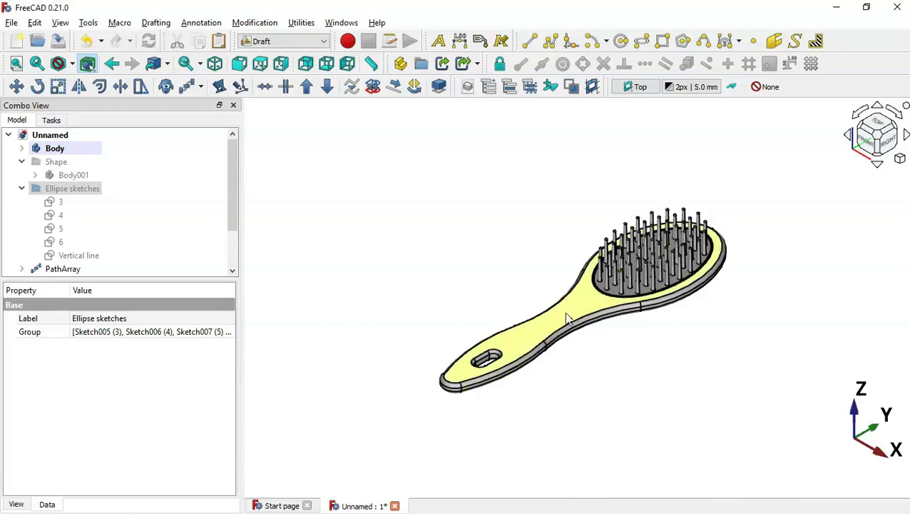
- Switch to the Part workbench and collapse the Ellipse sketches and Shape groups in the model tree
left_click(410, 280)
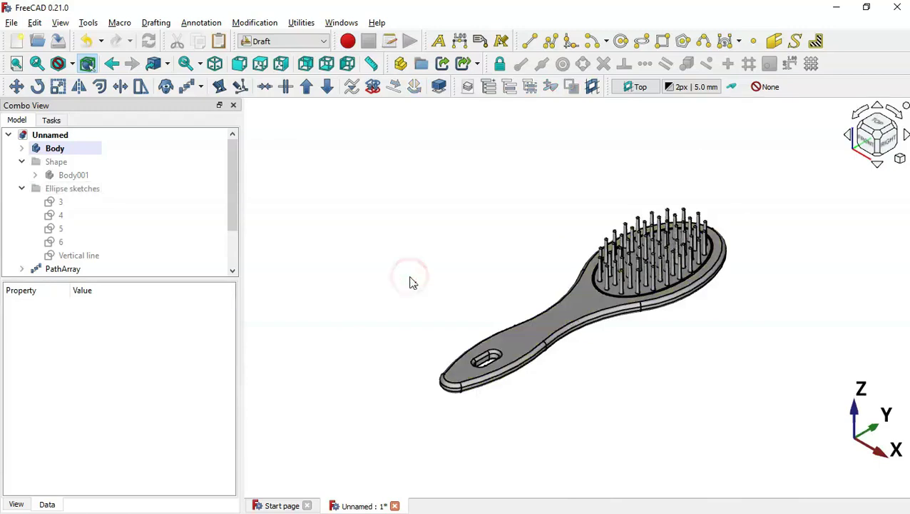
left_click(303, 44)
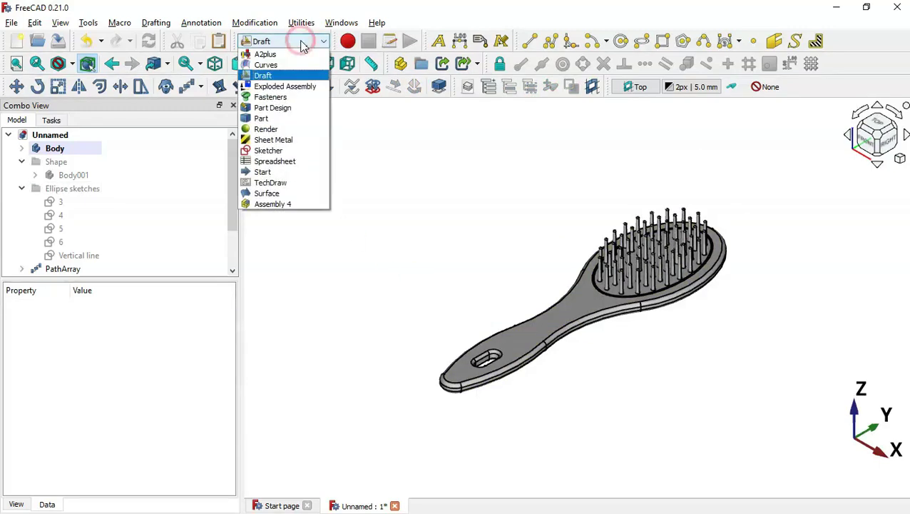
left_click(283, 121)
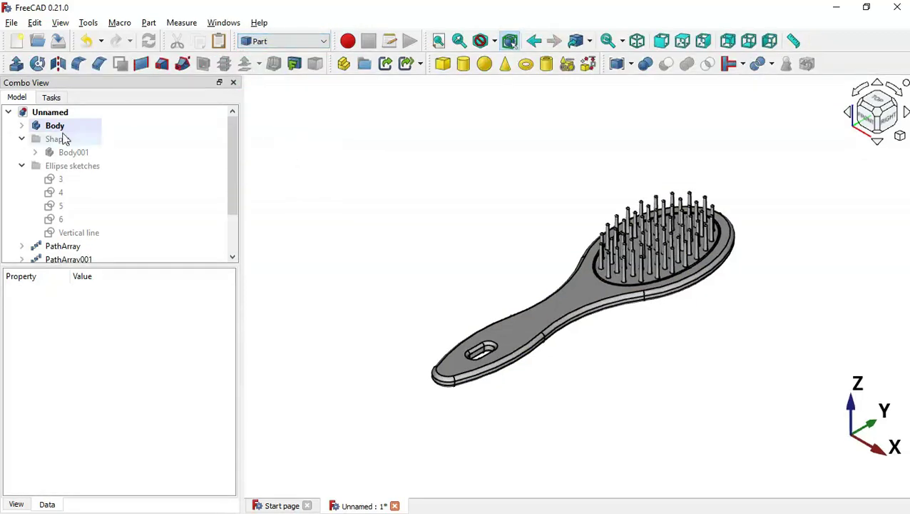
left_click(22, 166)
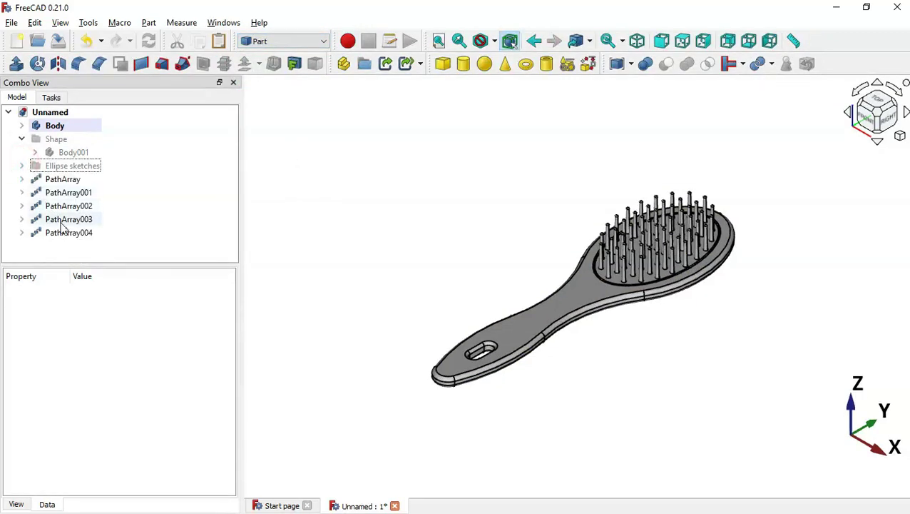
left_click(21, 139)
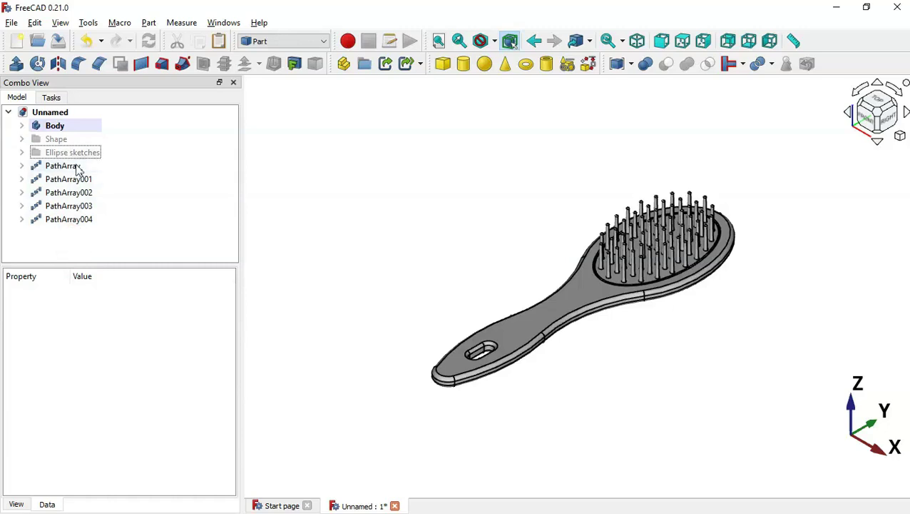
- Fuse Body with all five path arrays, PathArray to PathArray004, into one solid using the Part union
left_click_drag(66, 246, 80, 172)
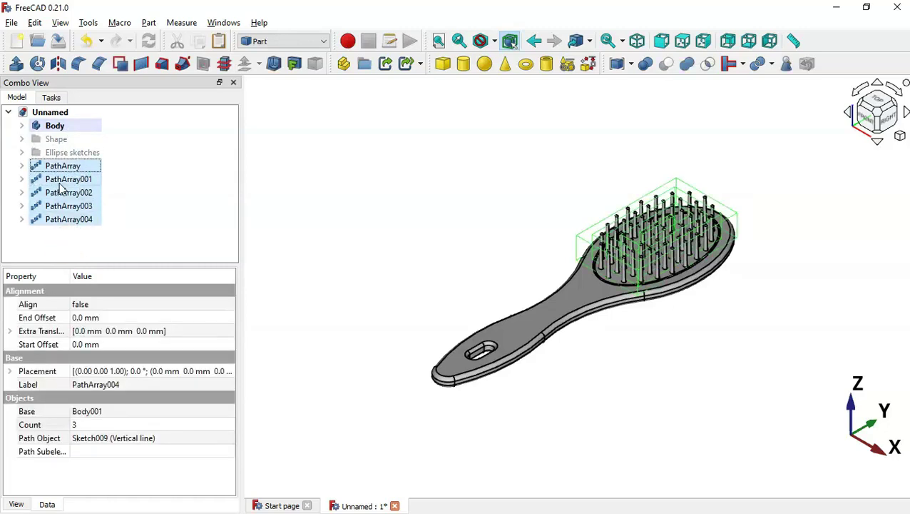
left_click(82, 126, "ctrl")
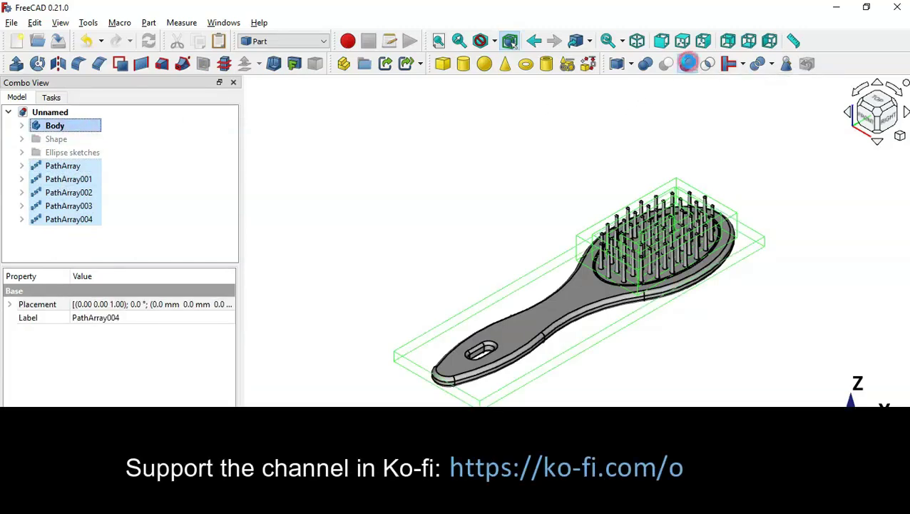
left_click(687, 63)
scroll(746, 232, "up", 2)
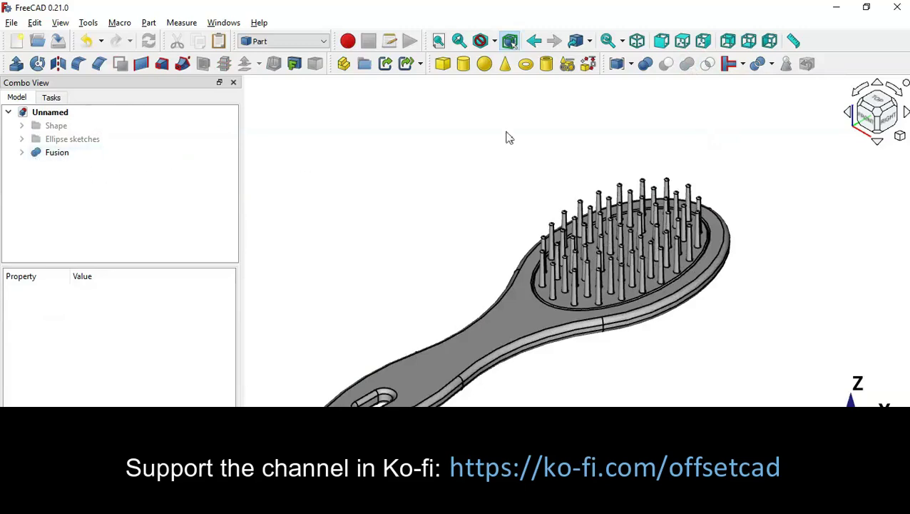
scroll(746, 230, "down", 2)
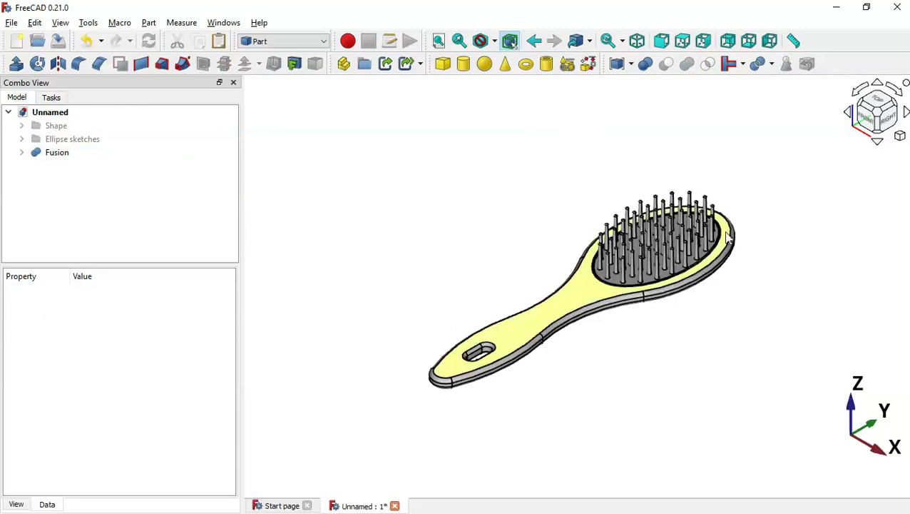
scroll(724, 232, "up", 2)
middle_click_drag(729, 194, 739, 300)
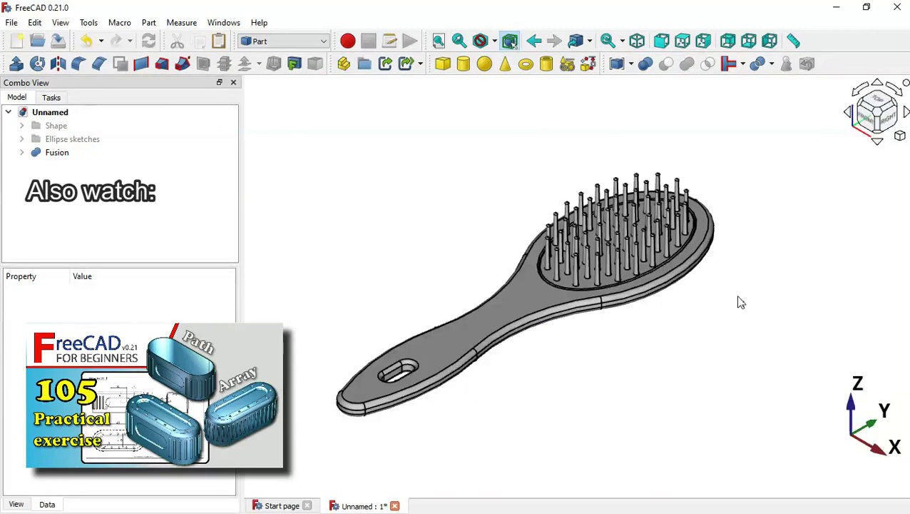